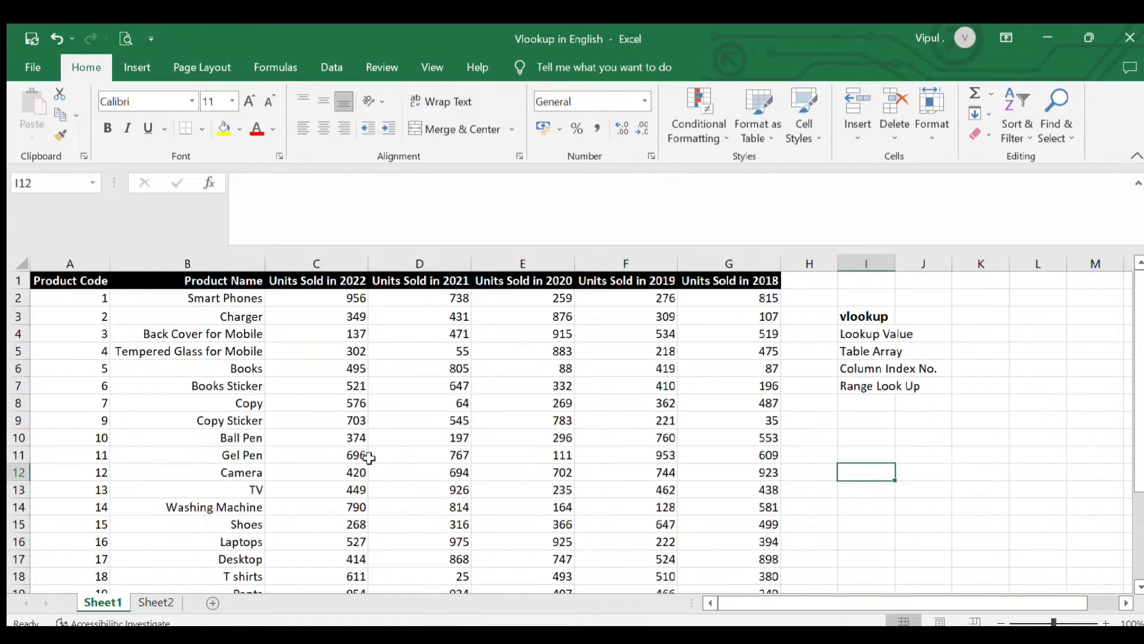
Review the Sheet1 product table: product codes, product names and the Units Sold columns for 2022 through 2018
scroll(292, 402, down, 4)
scroll(292, 402, up, 4)
click(92, 313)
click(92, 352)
click(89, 455)
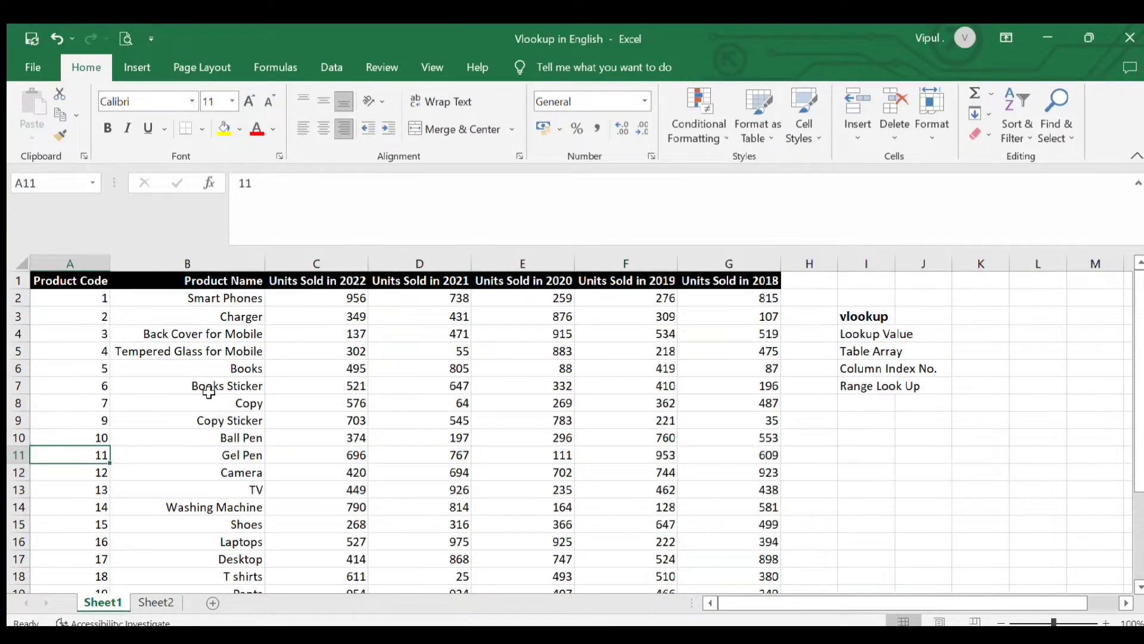
click(204, 388)
click(226, 457)
click(316, 440)
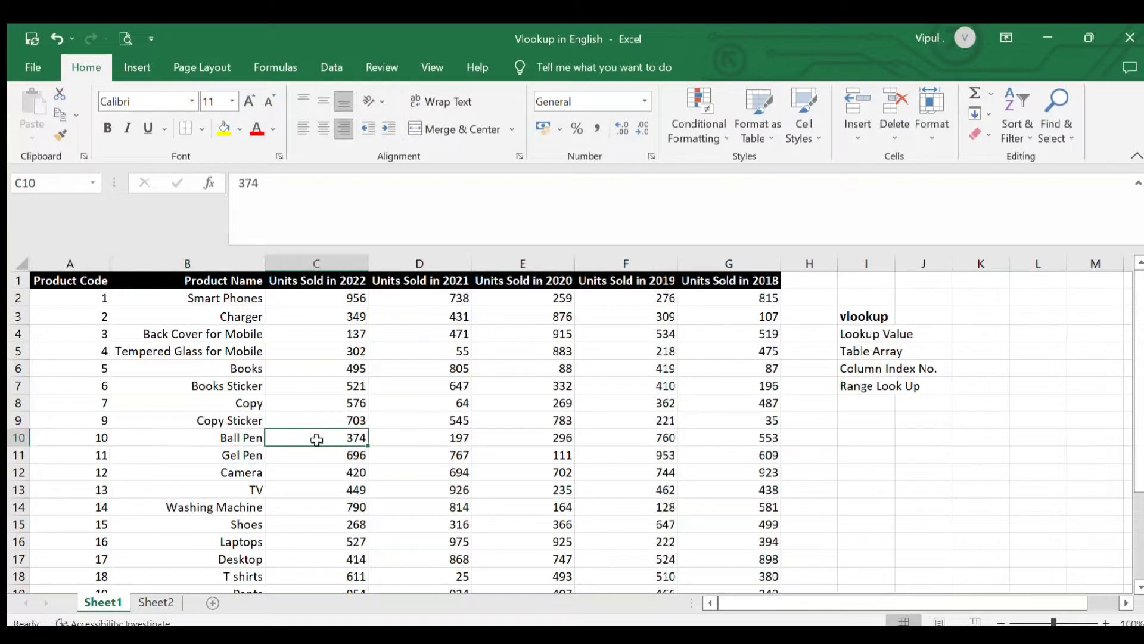
click(431, 447)
click(326, 423)
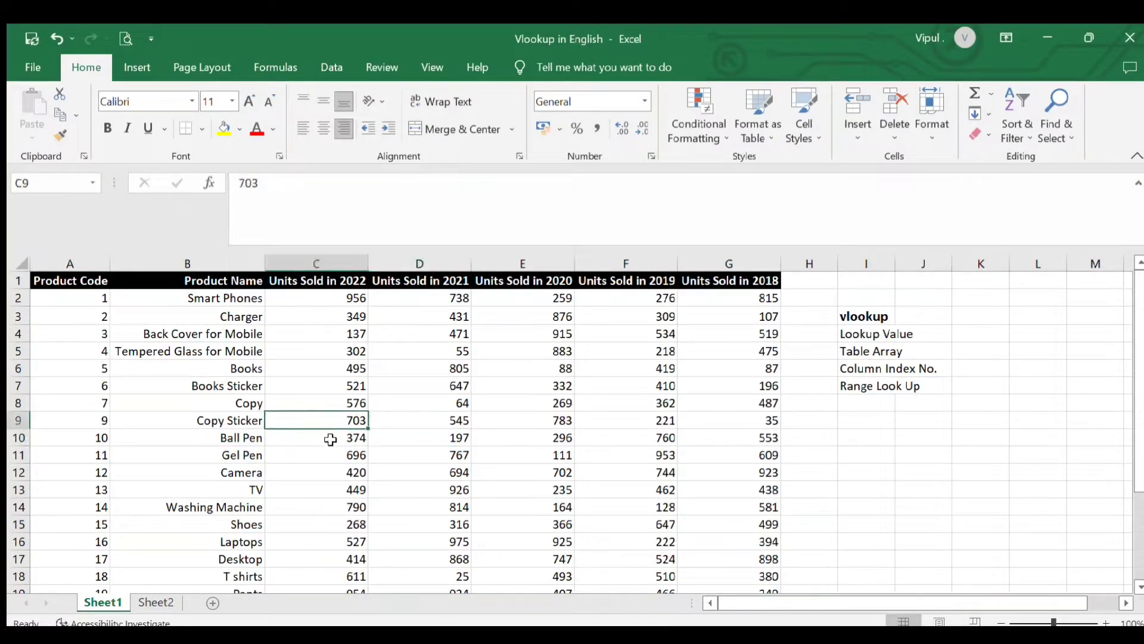
click(444, 432)
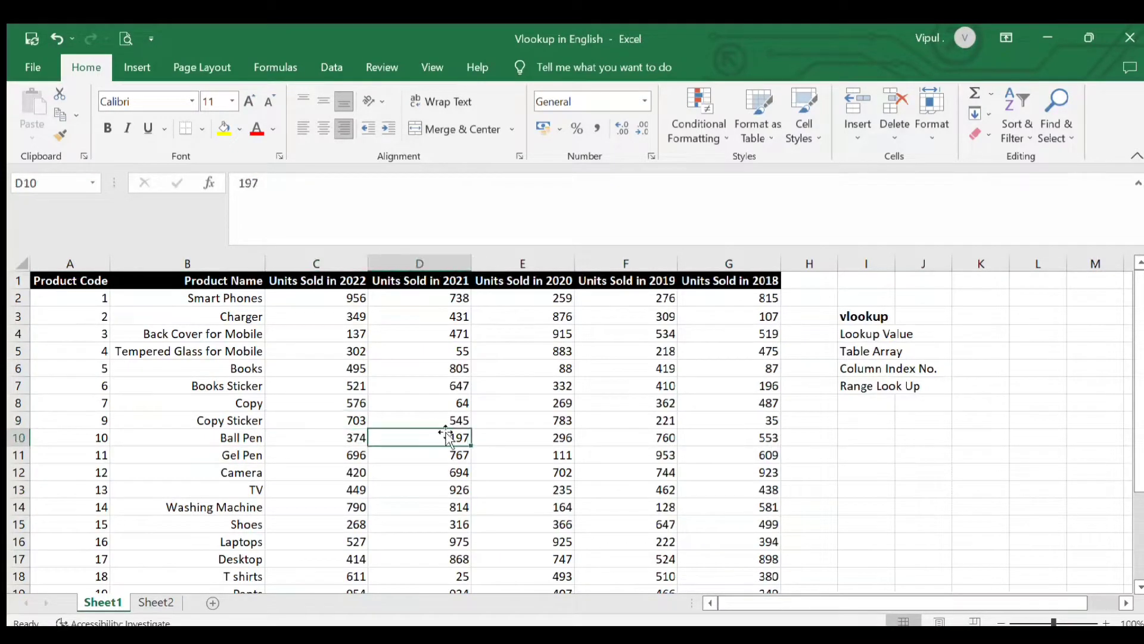
click(494, 441)
click(621, 454)
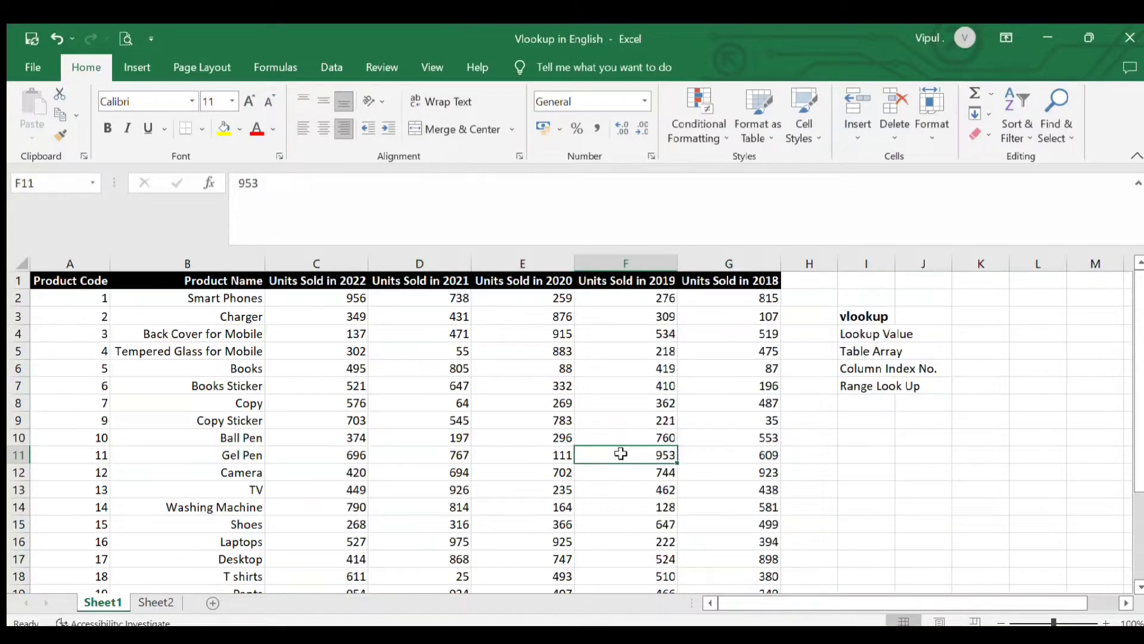
click(709, 469)
Check how far the Sheet1 product table extends by viewing its last product row, and return to its 2019 sales column
scroll(685, 470, down, 2)
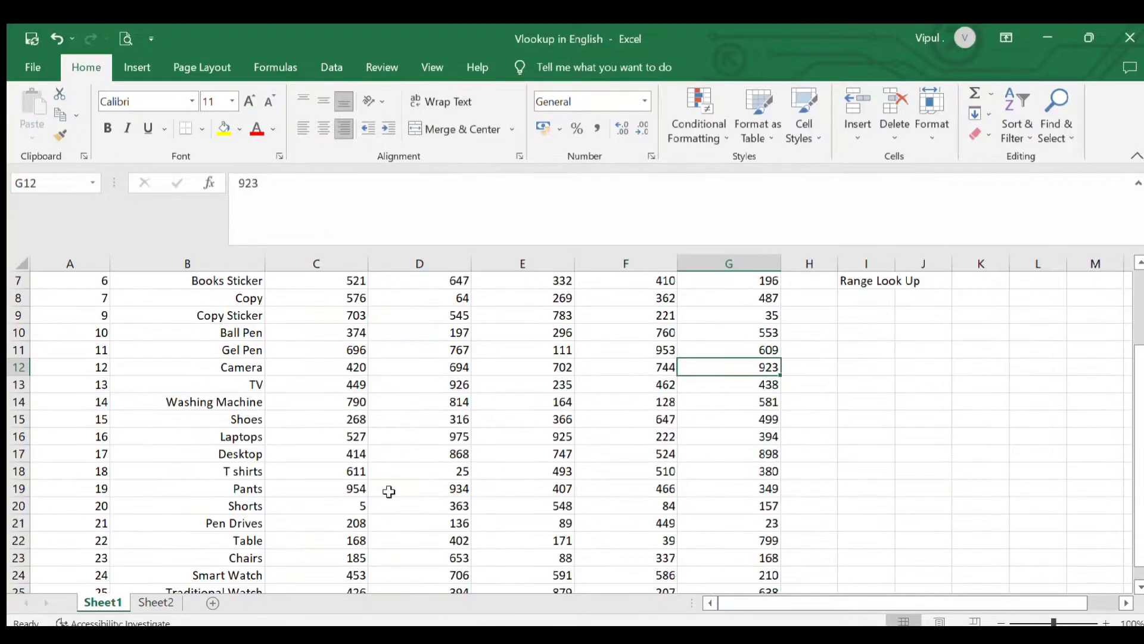
scroll(90, 508, down, 2)
click(98, 490)
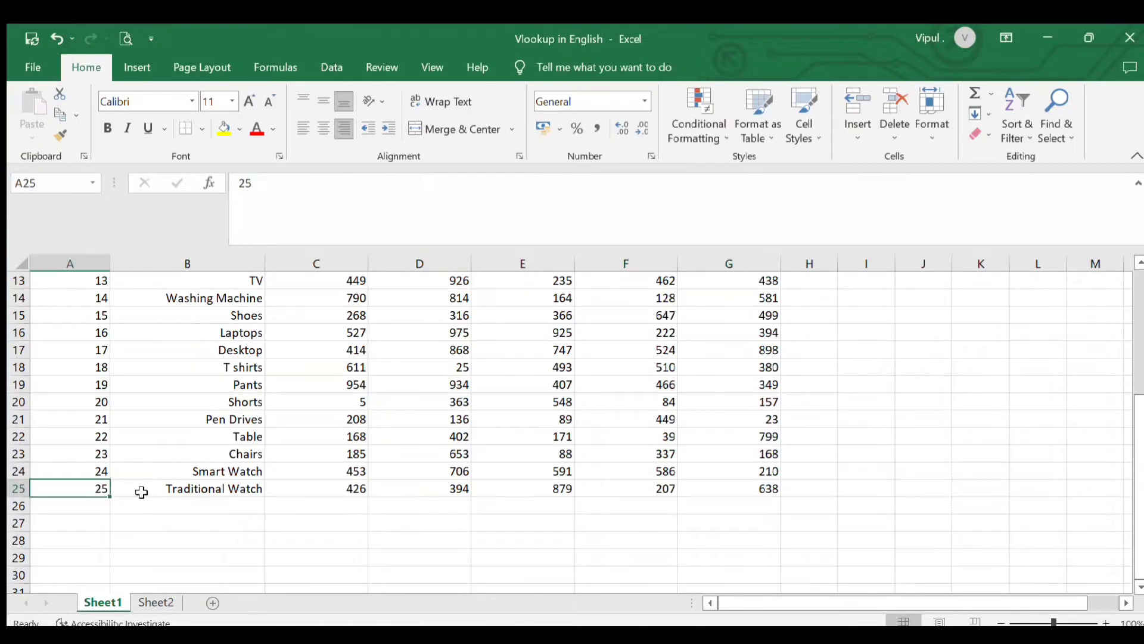
scroll(143, 490, up, 4)
click(522, 423)
click(617, 471)
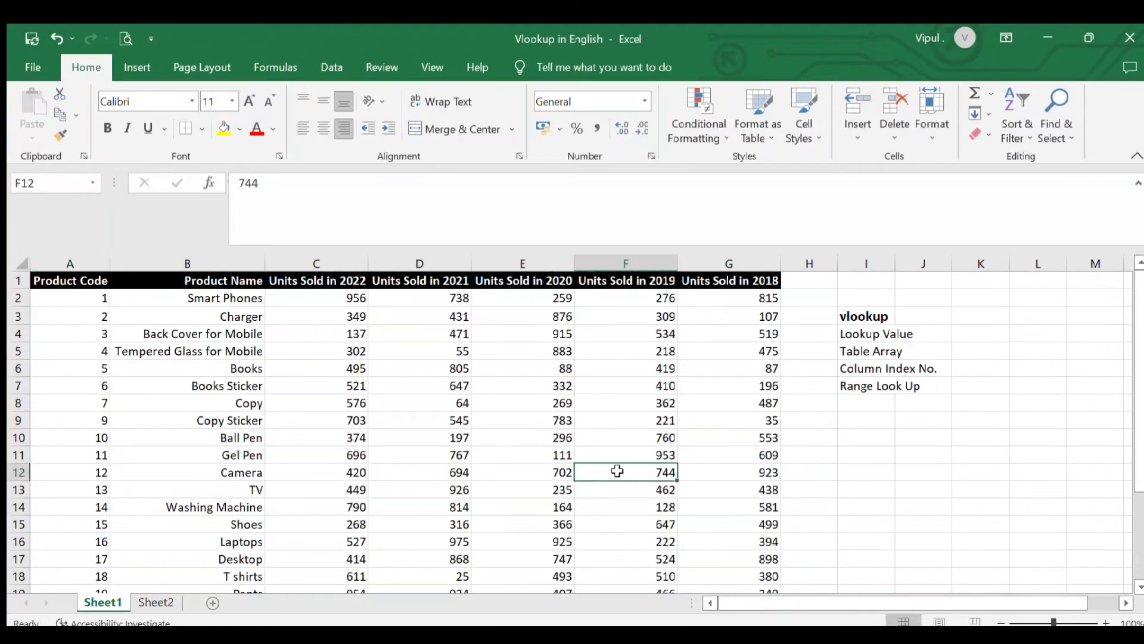
Examine the Sheet2 table, focusing on product code 12 and its empty Units Sold in 2019 cell
click(156, 602)
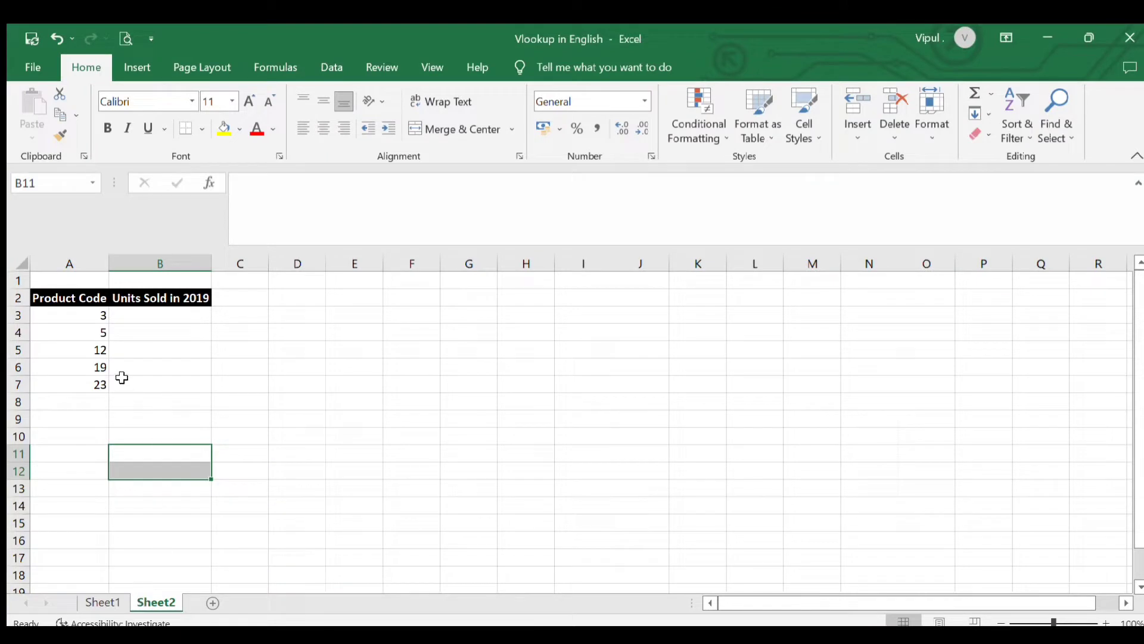
click(91, 351)
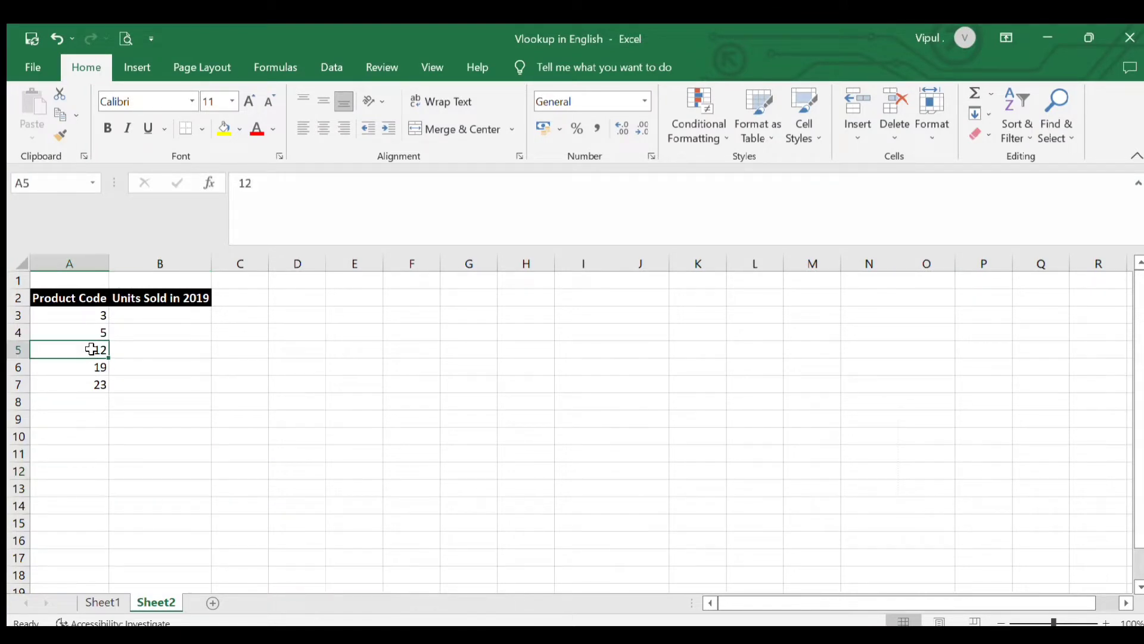
click(197, 298)
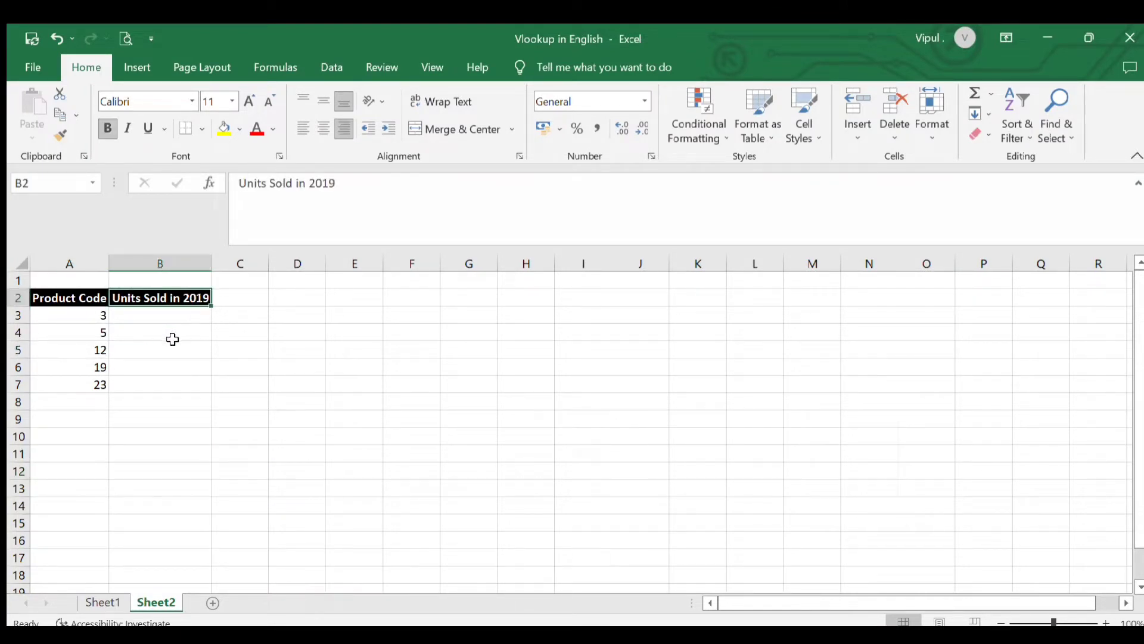
double_click(169, 351)
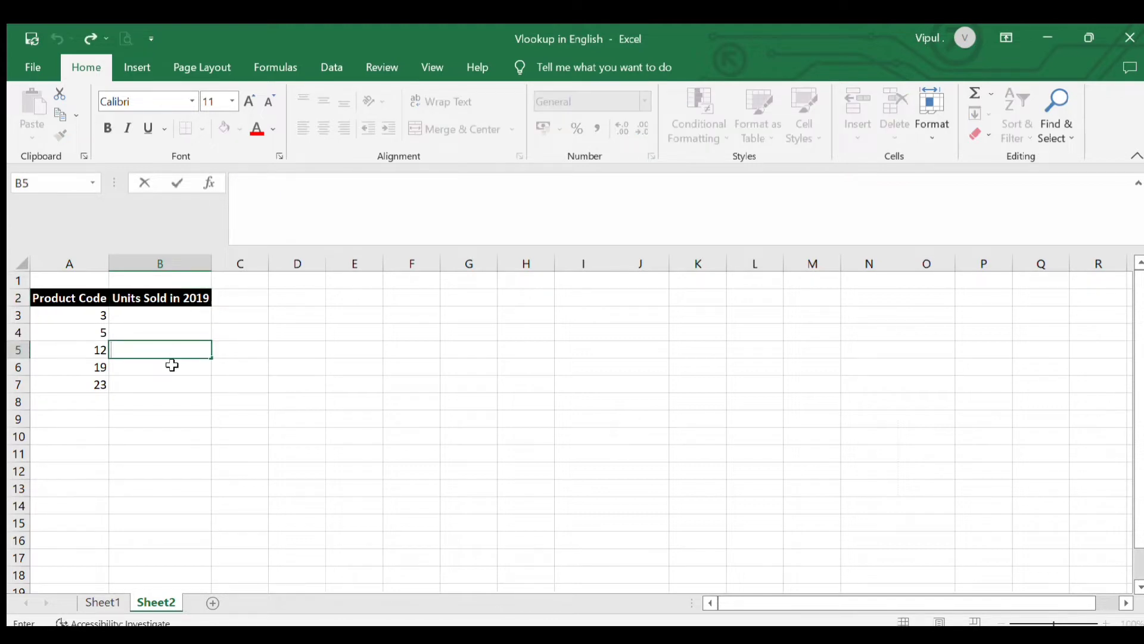
click(70, 356)
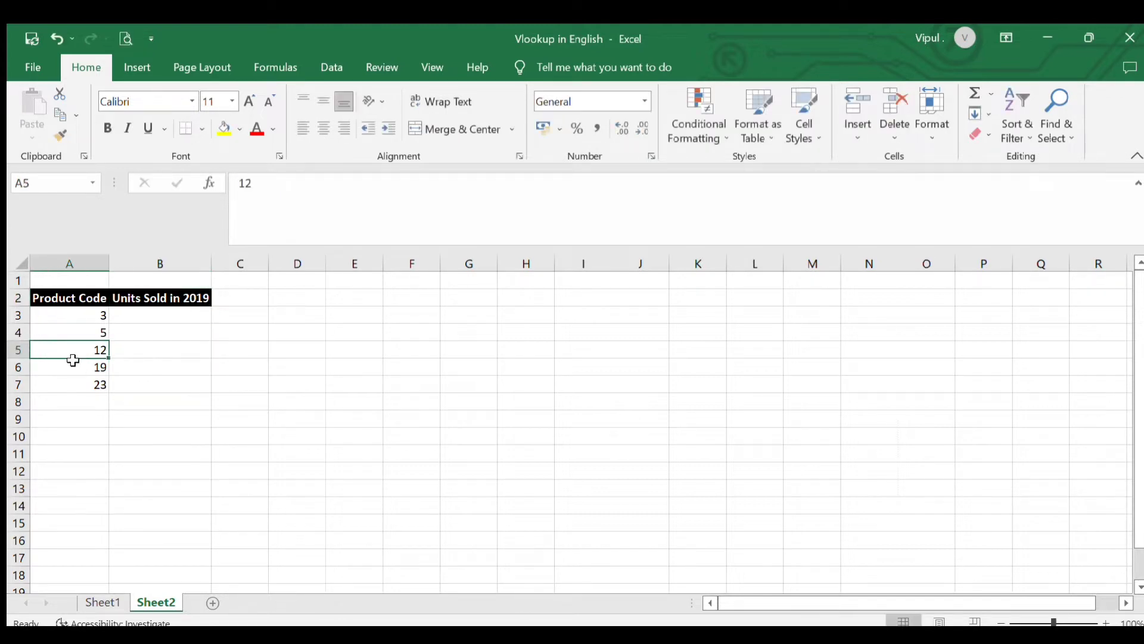
Find product code 12 in the Sheet1 table and check its Units Sold in 2019 value
click(102, 602)
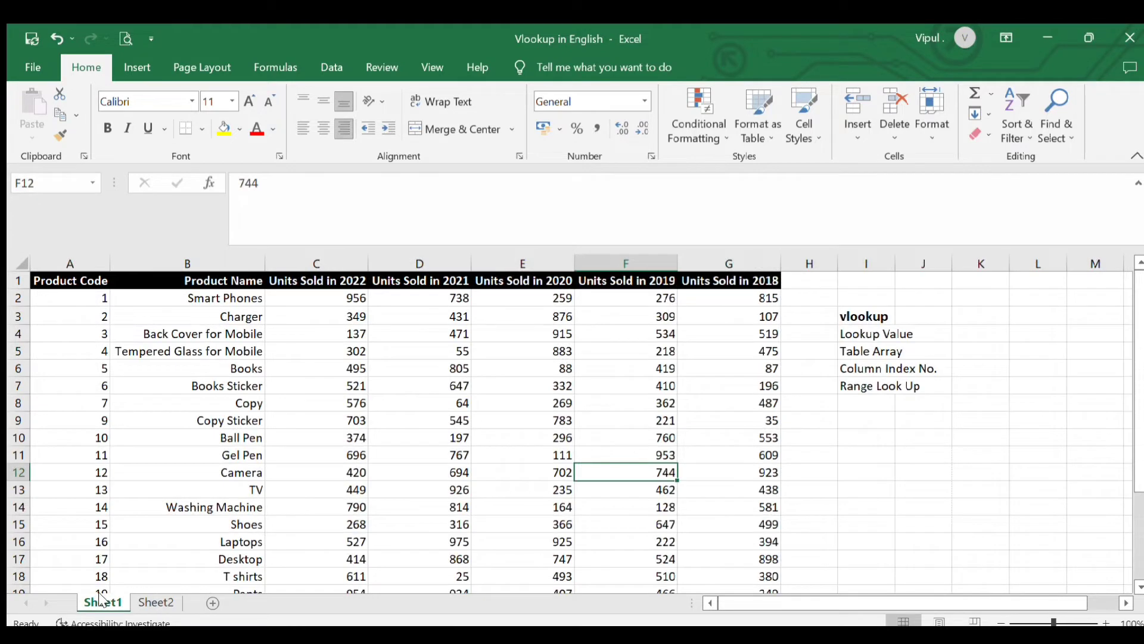
scroll(112, 477, down, 1)
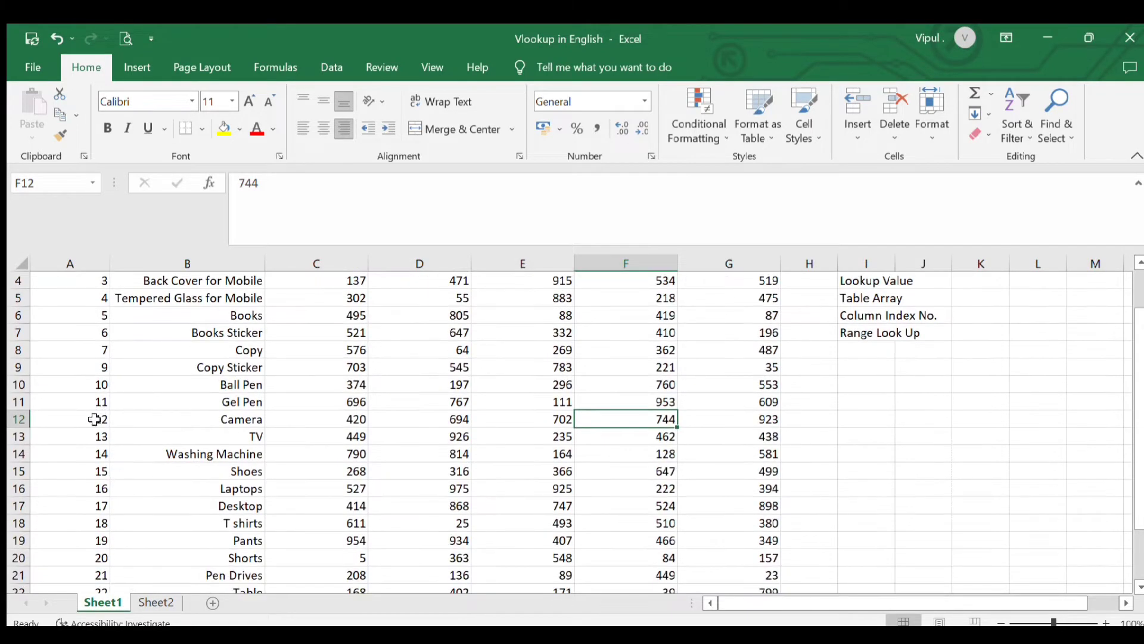
click(94, 419)
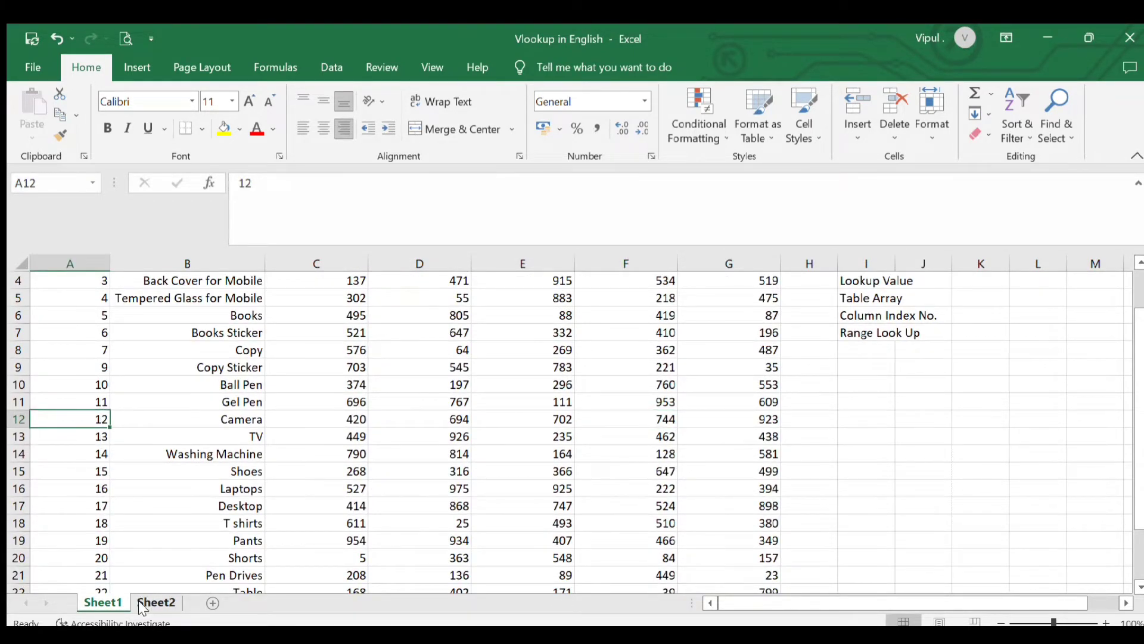
click(156, 603)
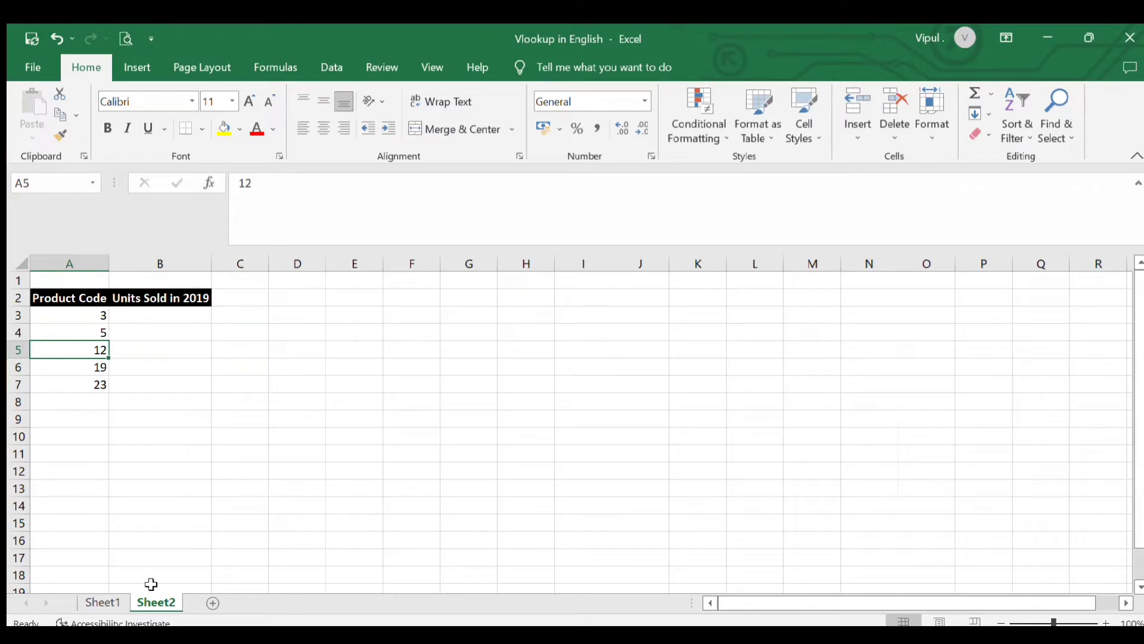
click(104, 600)
scroll(533, 417, up, 1)
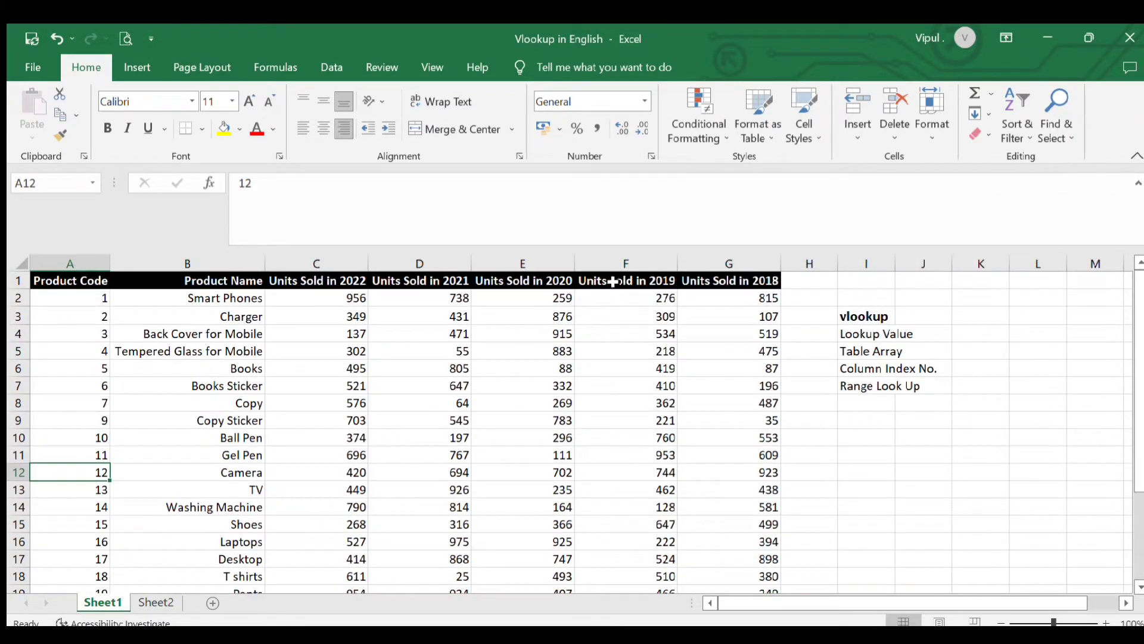
double_click(614, 473)
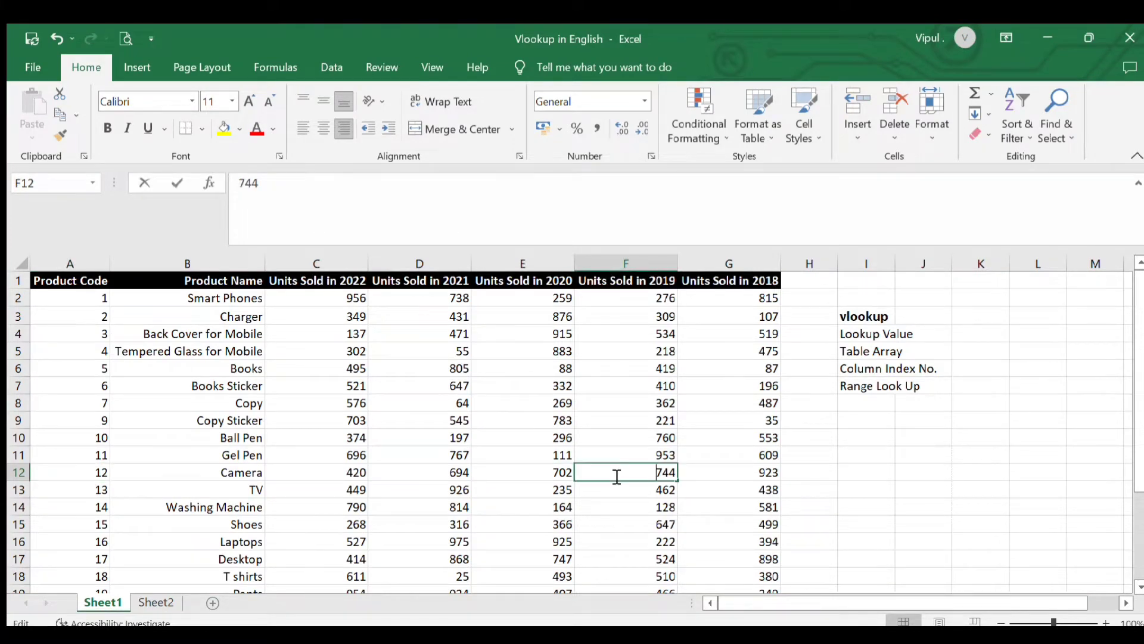
click(712, 477)
click(659, 473)
Review the empty Units Sold in 2019 cells beside the product codes in Sheet2
click(156, 602)
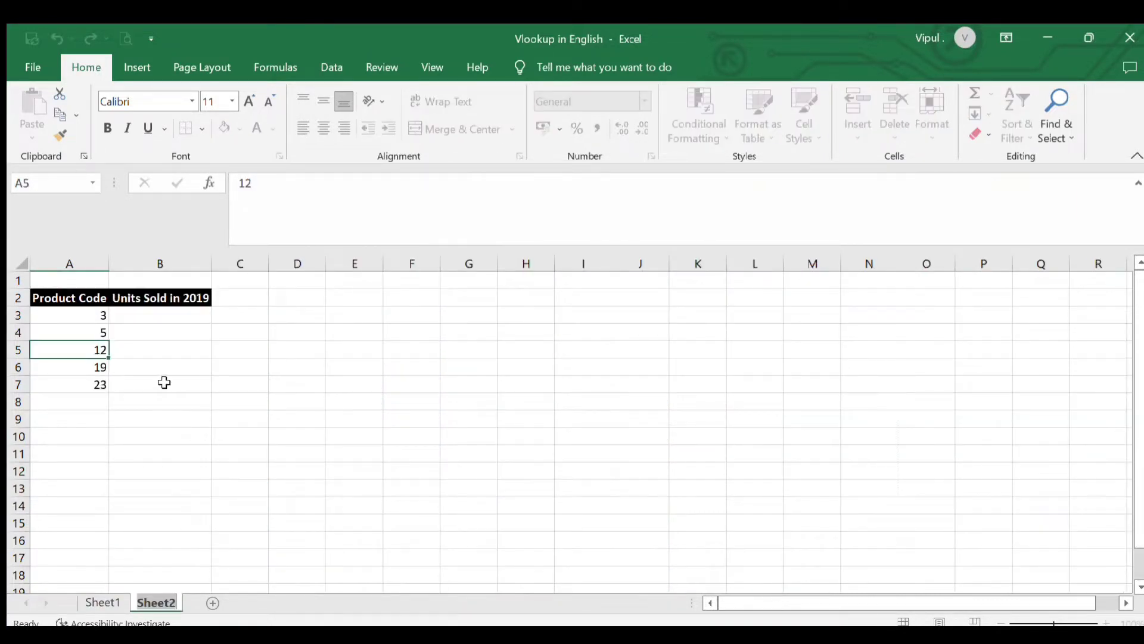
click(166, 350)
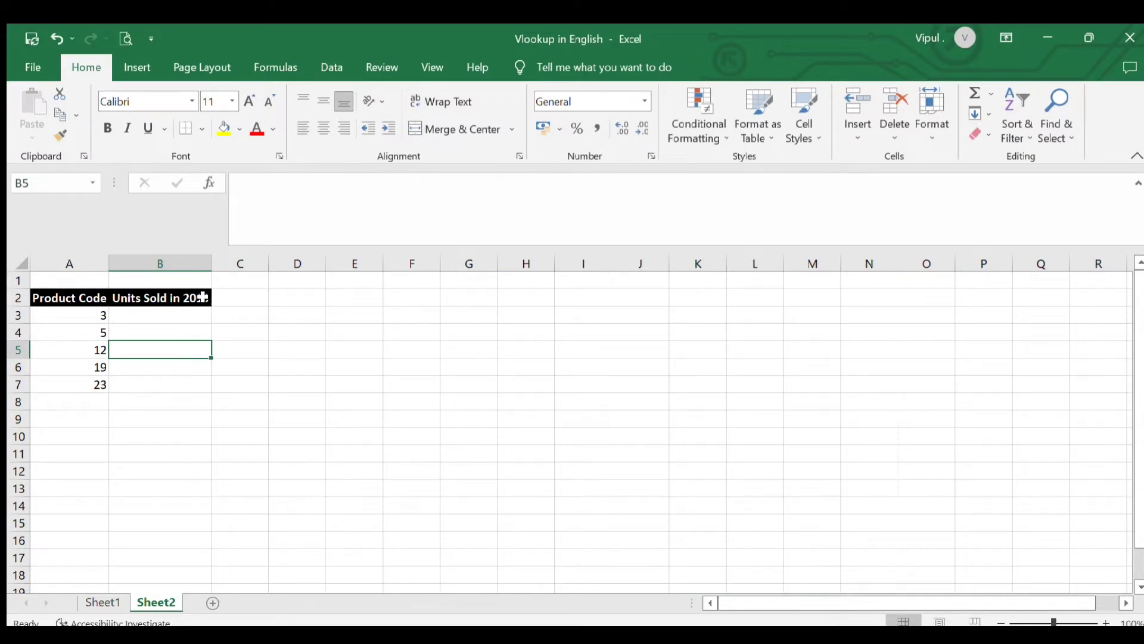
click(189, 311)
click(179, 335)
click(172, 368)
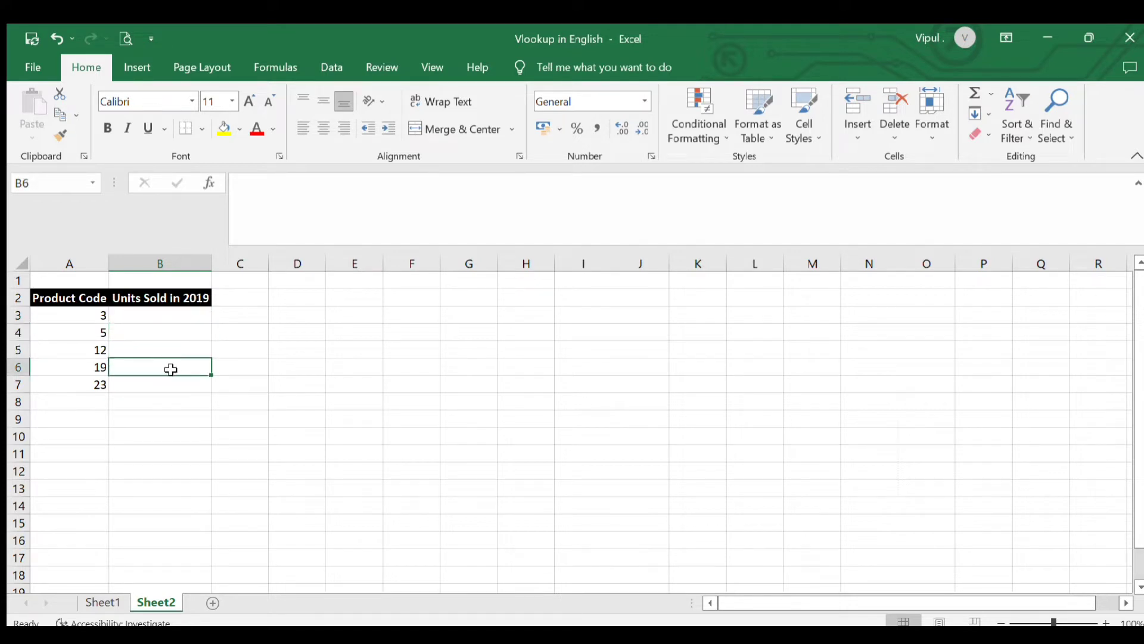
Read the vlookup argument list in Sheet1, including Lookup Value, Table Array and Column Index No
click(107, 601)
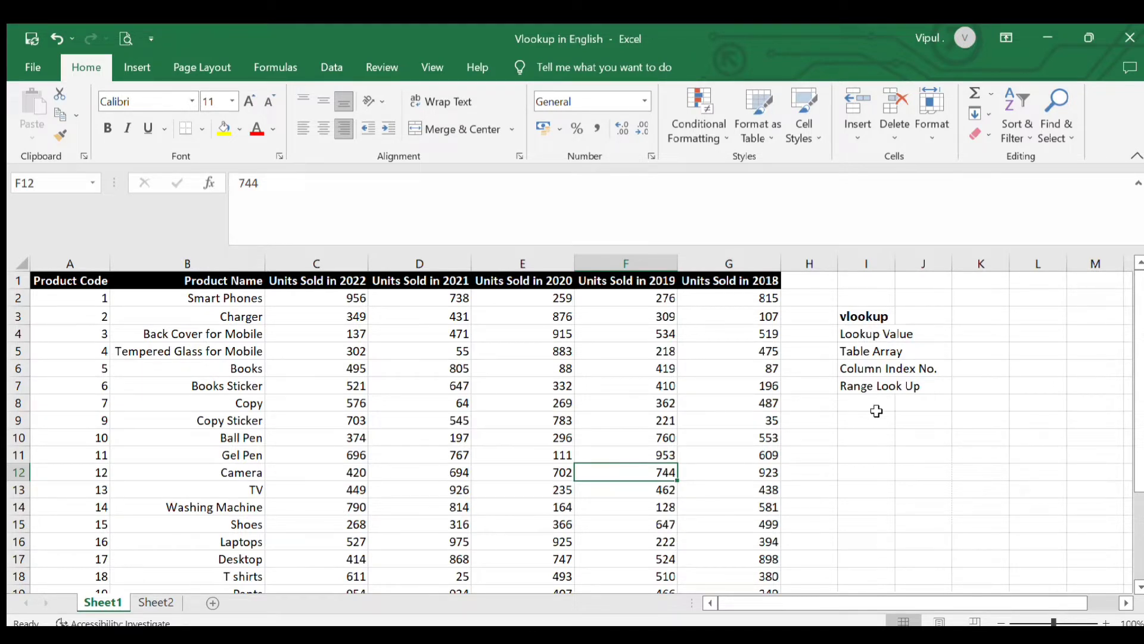
click(851, 333)
click(851, 347)
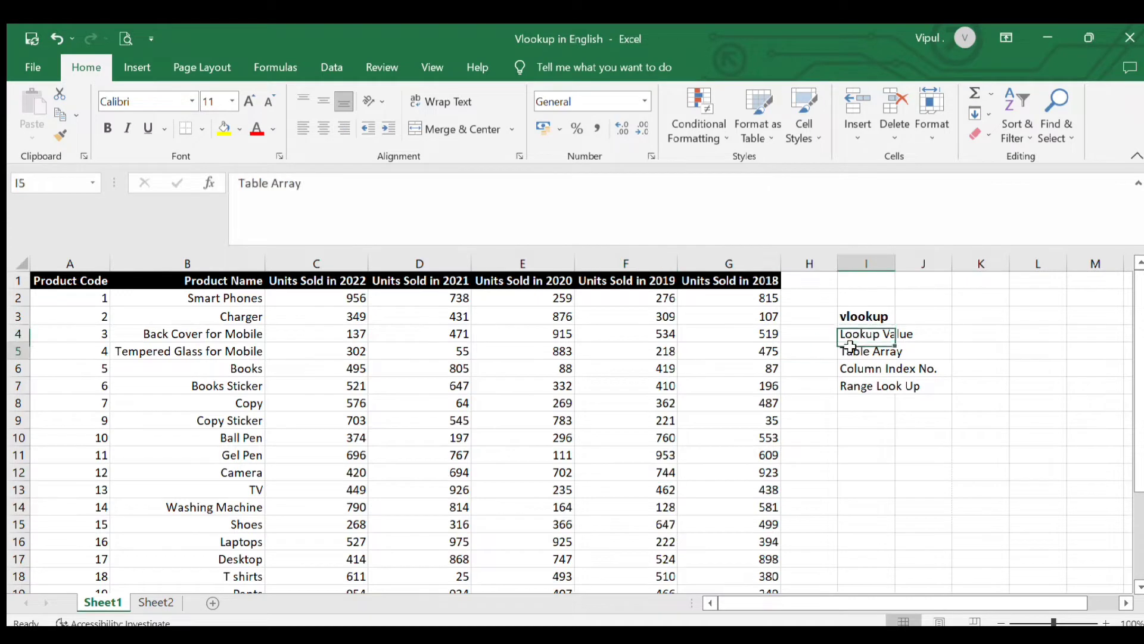
click(861, 368)
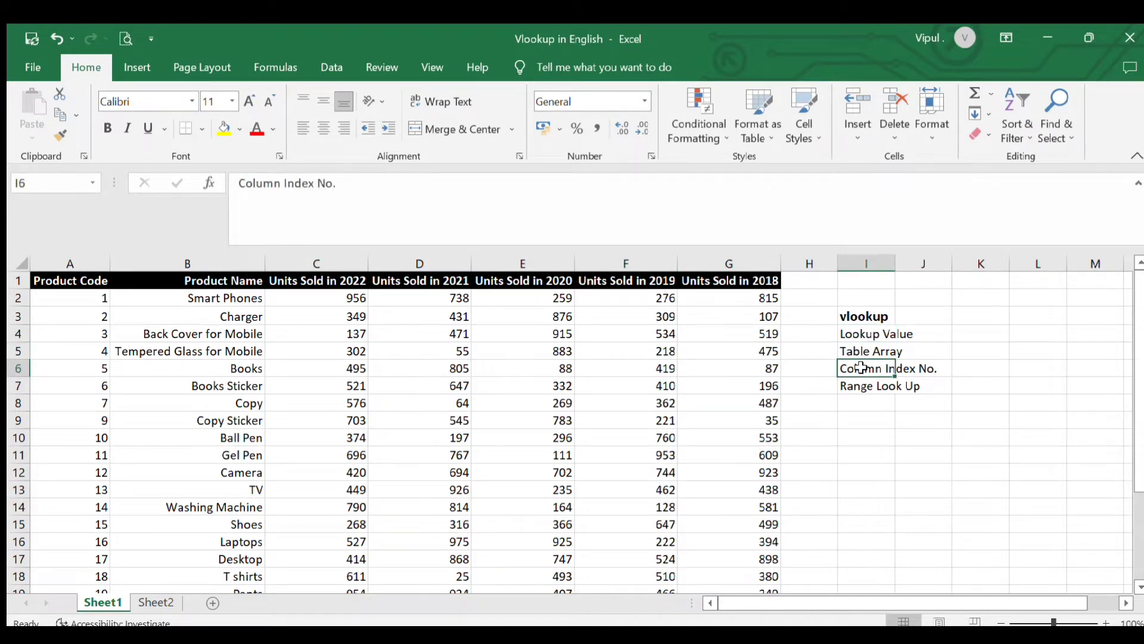
click(853, 316)
click(851, 335)
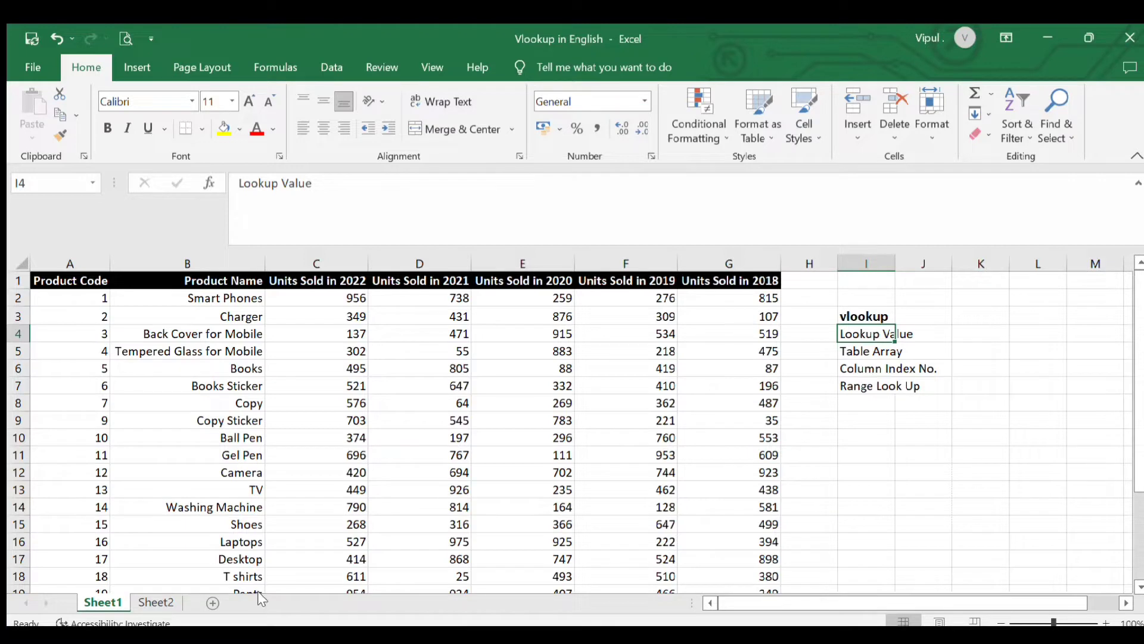
Examine the Sheet2 product codes in A3:A7 as the lookup values for the Units Sold in 2019 column
click(155, 603)
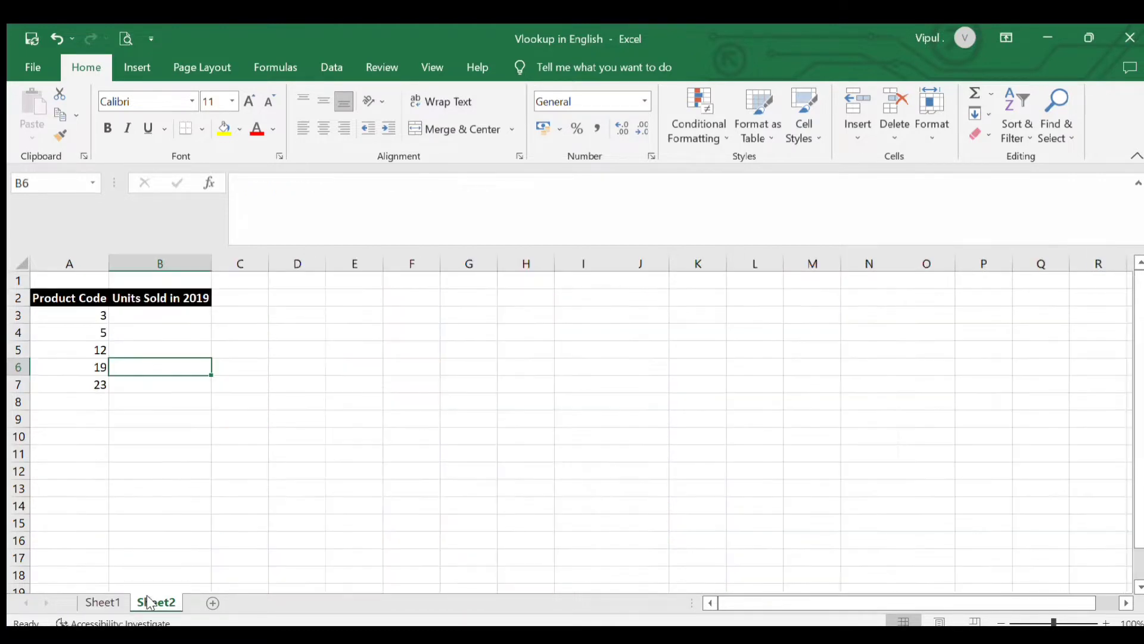
click(80, 347)
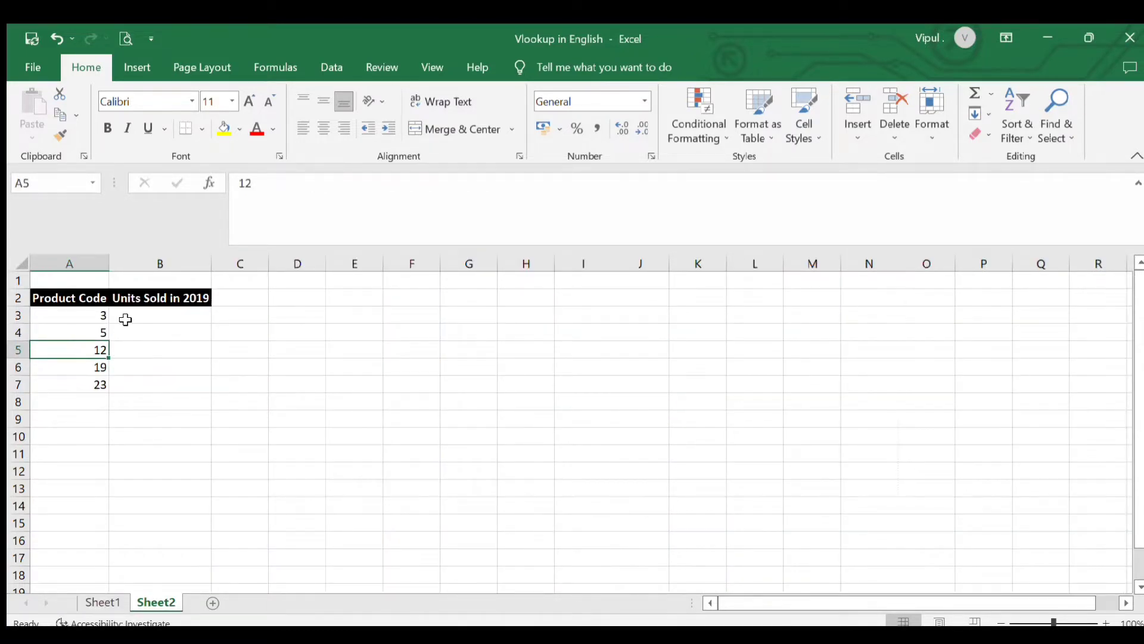
click(179, 317)
click(174, 348)
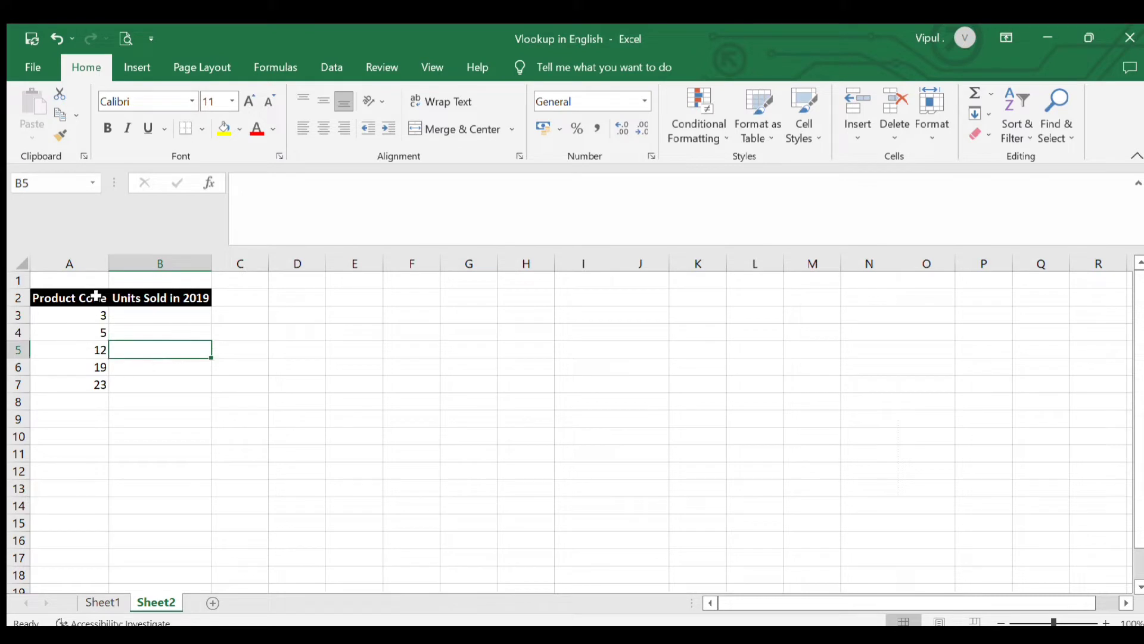
click(86, 319)
click(83, 351)
click(89, 385)
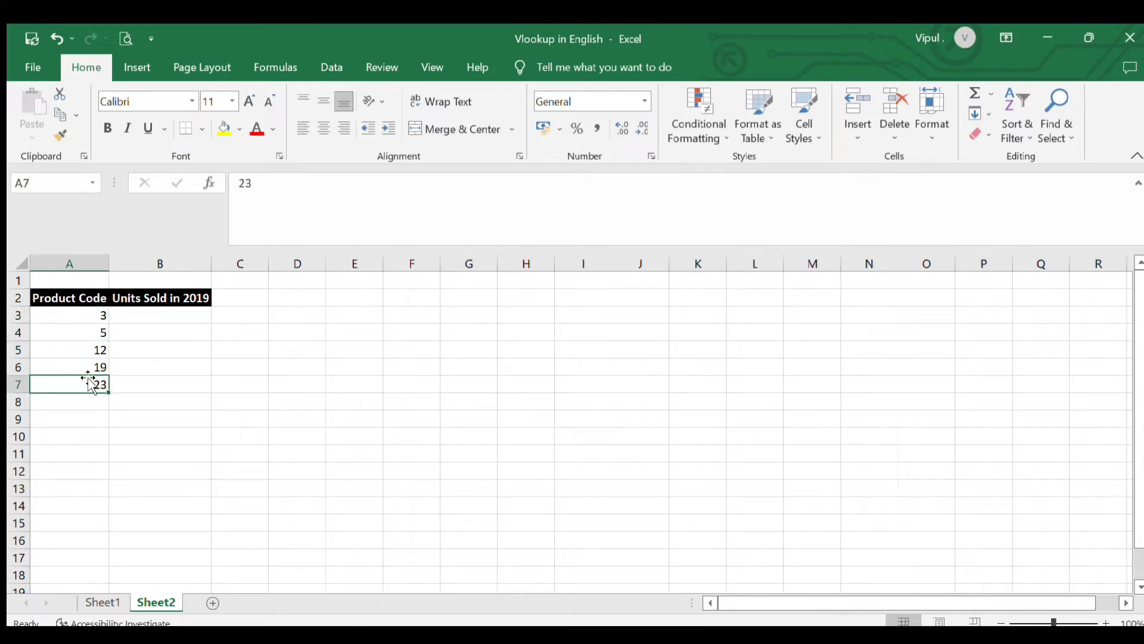
click(92, 366)
click(93, 349)
click(95, 317)
click(90, 352)
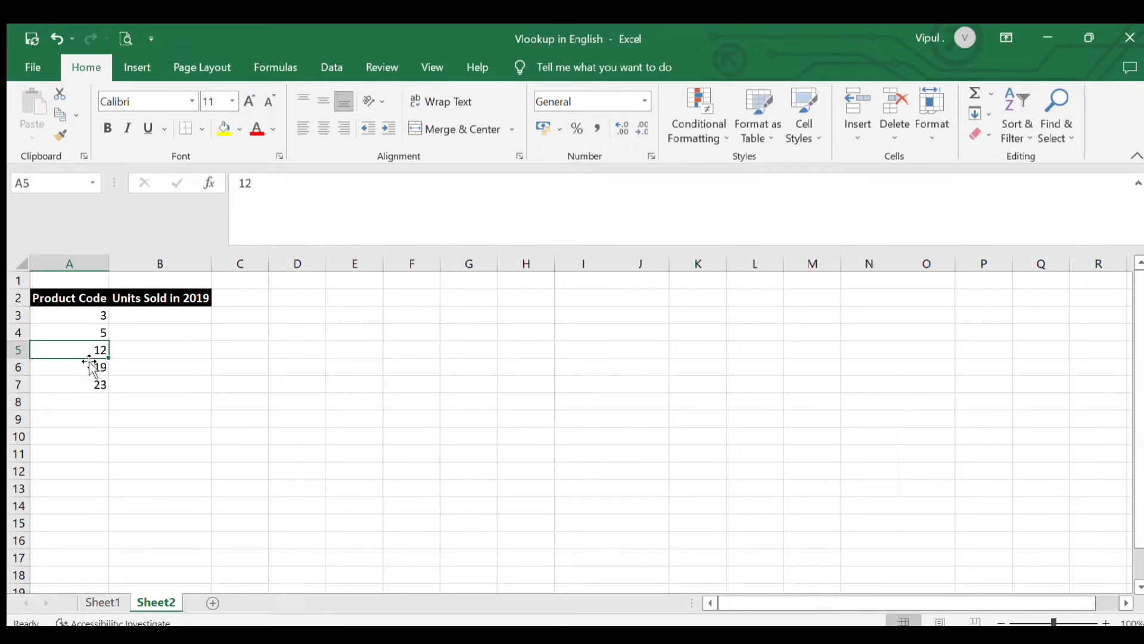
click(89, 383)
click(86, 365)
click(85, 350)
click(85, 334)
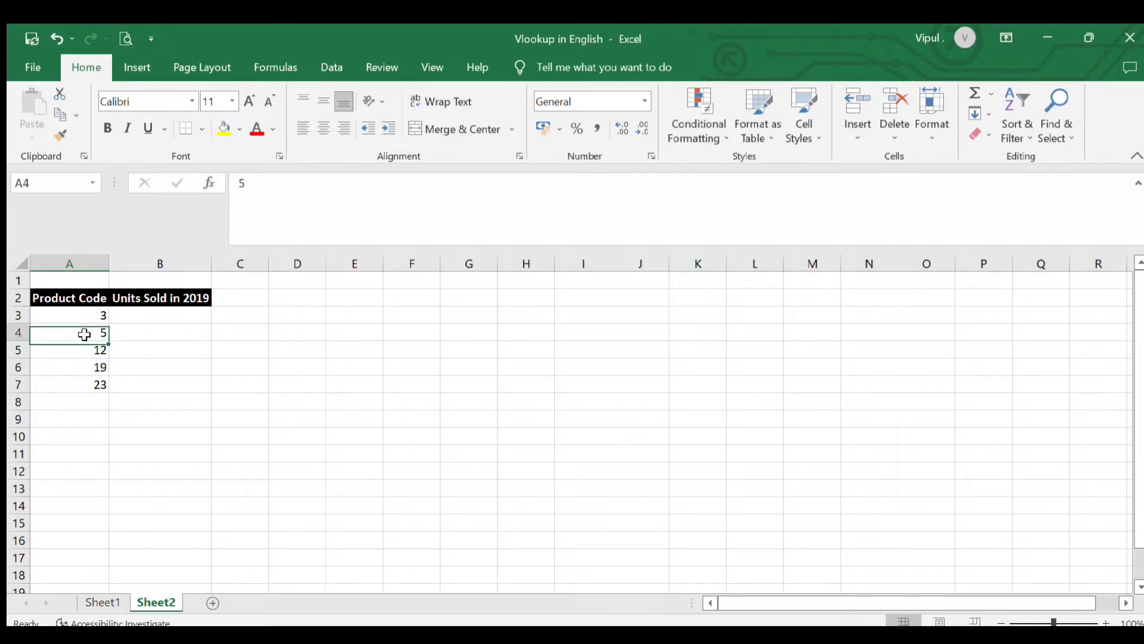
click(83, 353)
click(90, 382)
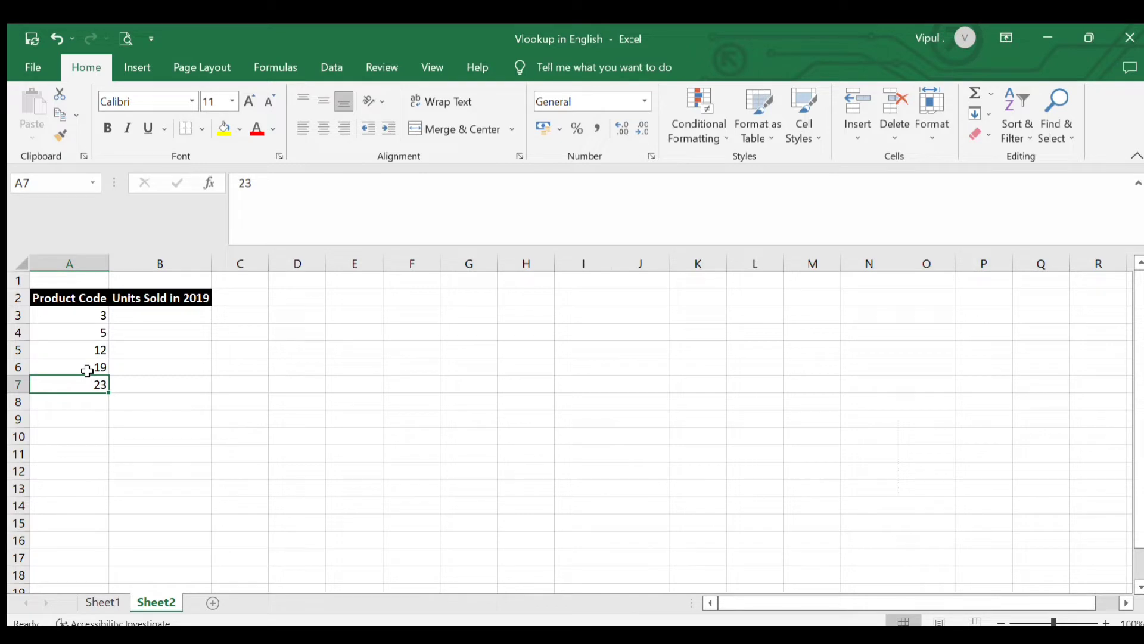
Review the Table Array argument in Sheet1 and product code 12 in Sheet2 as the value to look up
click(102, 603)
click(846, 354)
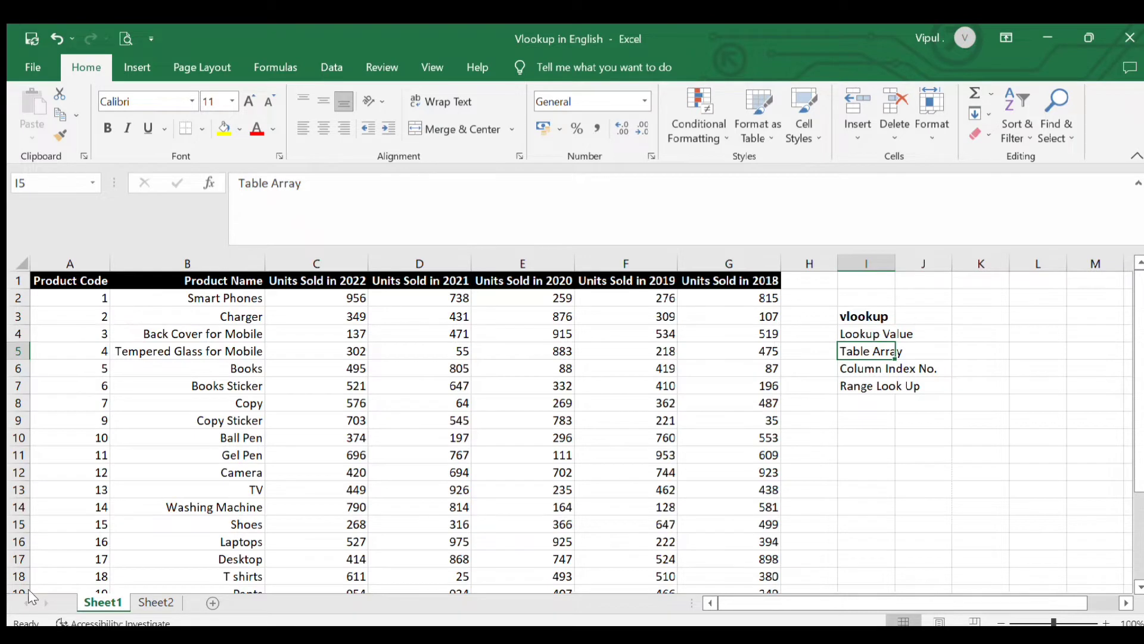
click(156, 602)
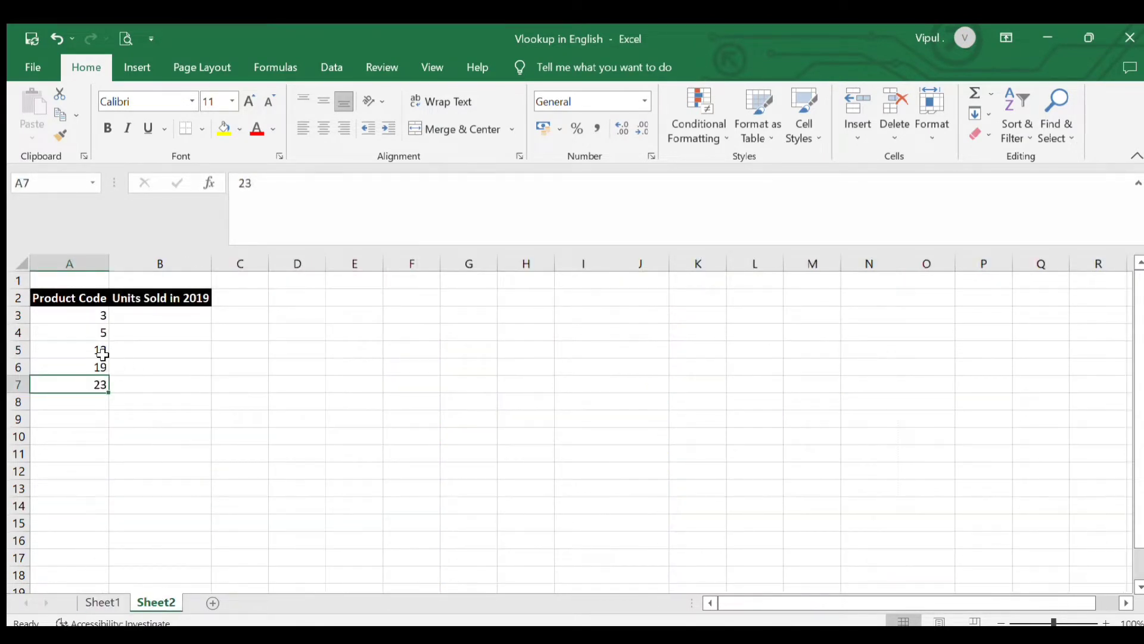
click(100, 352)
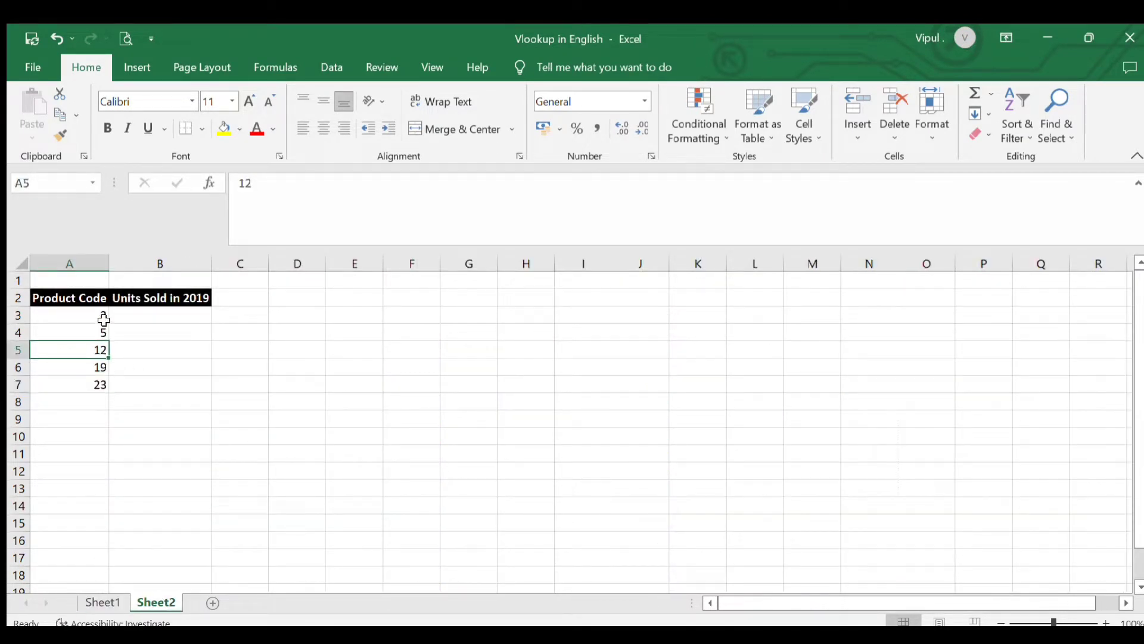
Highlight the whole Sheet1 product table, A1:G25, as the table array, and clear the selection after reviewing it
click(100, 602)
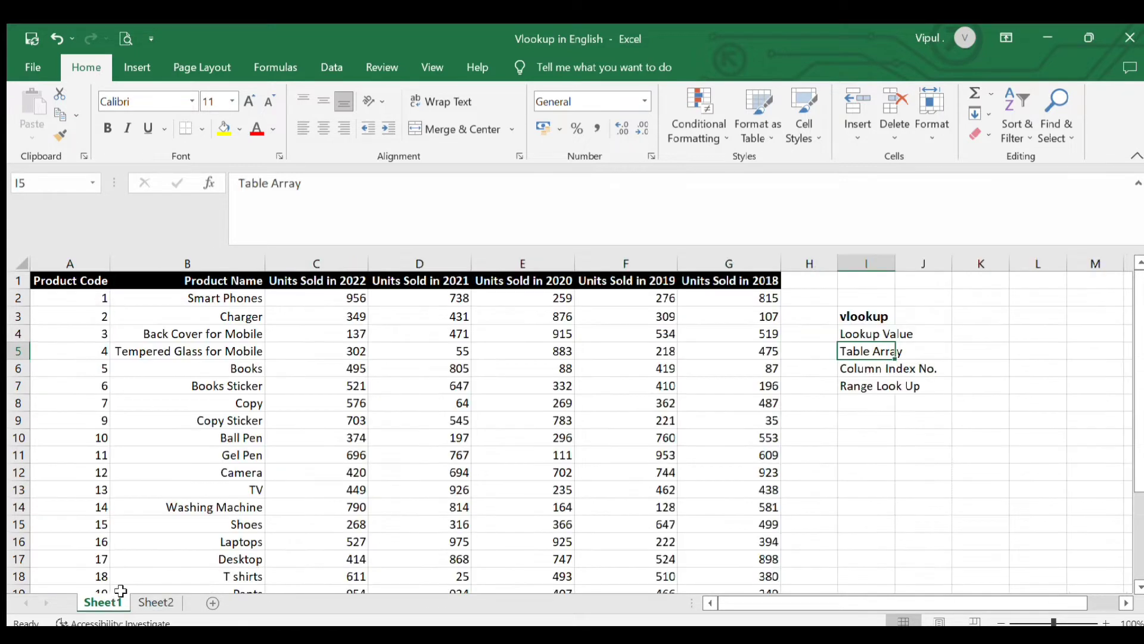
click(77, 281)
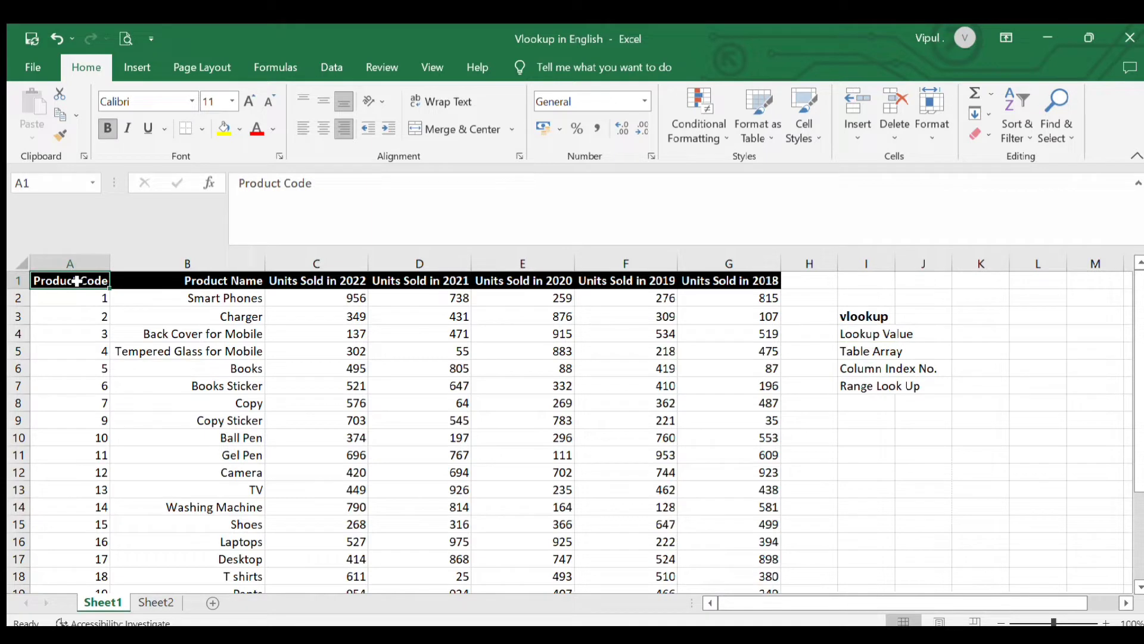
click(91, 338)
drag(82, 278, 137, 302)
drag(143, 306, 446, 372)
click(625, 382)
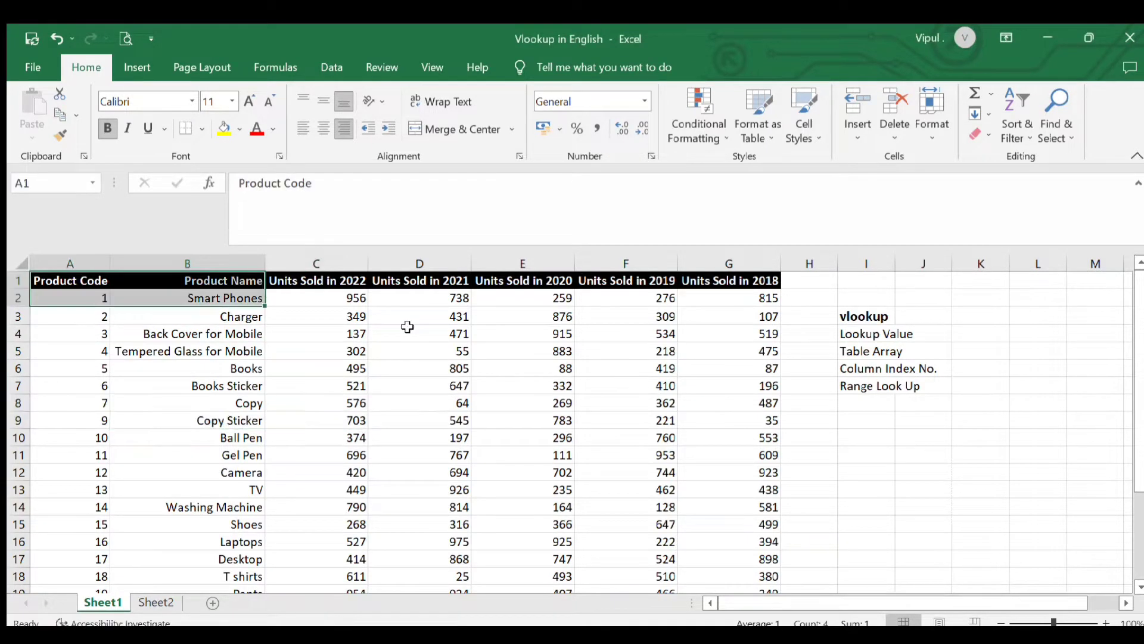
key(shift+Right)
key(shift+Right)
key(shift+Right)
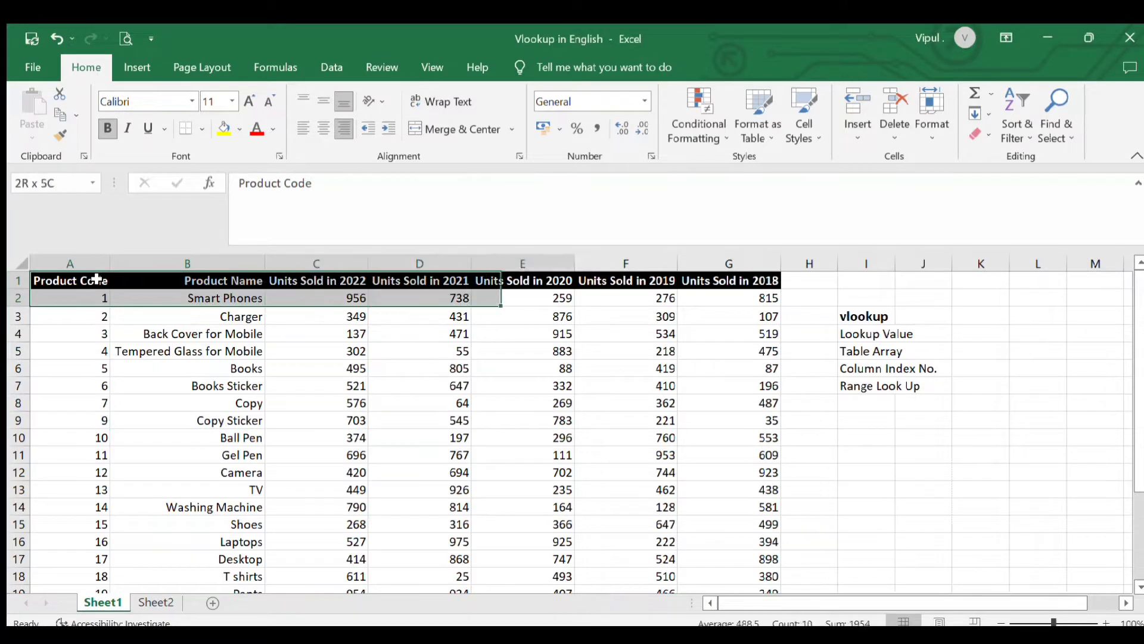
key(shift+Right)
key(shift+Down)
key(shift+Right)
key(shift+Right)
key(shift+Left)
key(shift+Left)
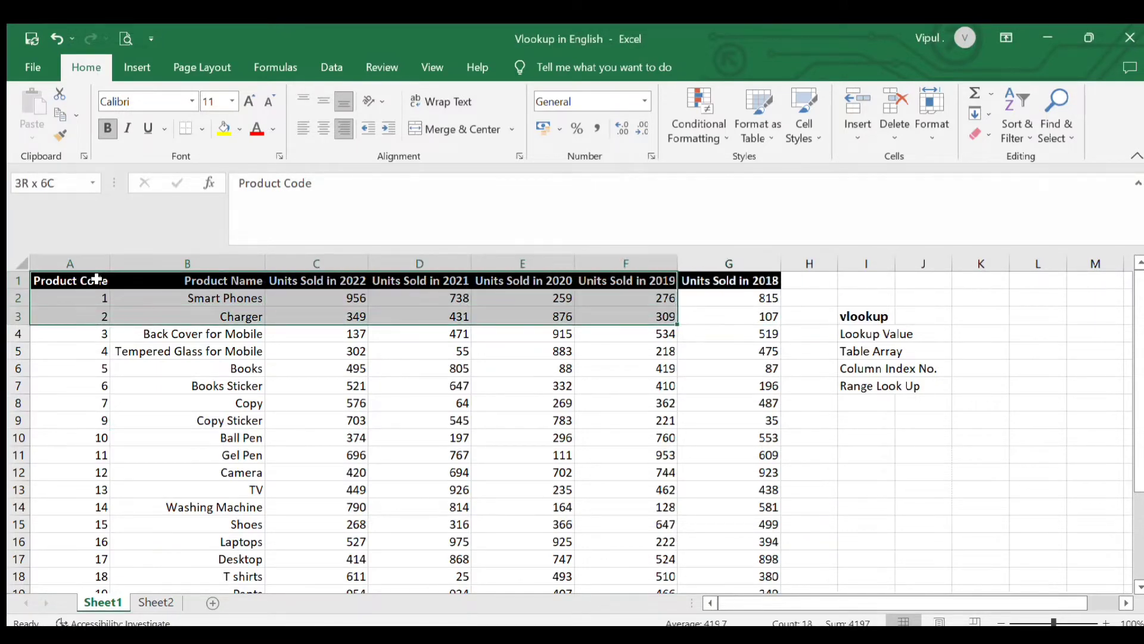
key(shift+Right)
key(shift+Down)
key(shift+Down)
key(shift+Down)
key(shift+Down)
key(shift+Down)
key(shift+Down)
key(shift+Down)
key(shift+Down)
key(shift+Down)
key(shift+Down)
key(shift+Down)
key(shift+Down)
key(shift+Down)
key(shift+Down)
key(shift+Down)
key(shift+Down)
key(shift+Down)
key(shift+Down)
key(shift+Down)
key(shift+Down)
key(shift+Down)
key(shift+Down)
key(shift+Down)
key(shift+Down)
key(shift+Down)
key(shift+Down)
key(shift+Down)
key(shift+Down)
key(shift+Down)
key(shift+Down)
key(shift+Down)
key(shift+Down)
key(shift+Down)
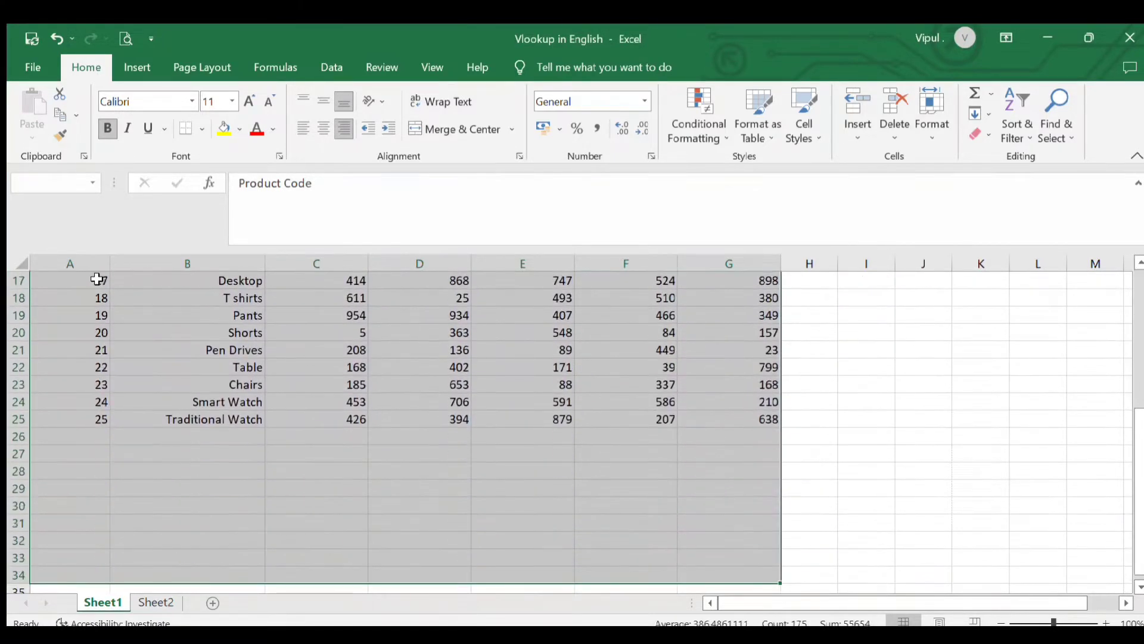
key(shift+Up)
key(shift+Up)
key(shift+Up)
key(shift+Up)
key(shift+Up)
key(shift+Up)
key(shift+Up)
key(shift+Up)
key(shift+Up)
key(shift+Up)
key(shift+Up)
key(shift+Up)
key(shift+Down)
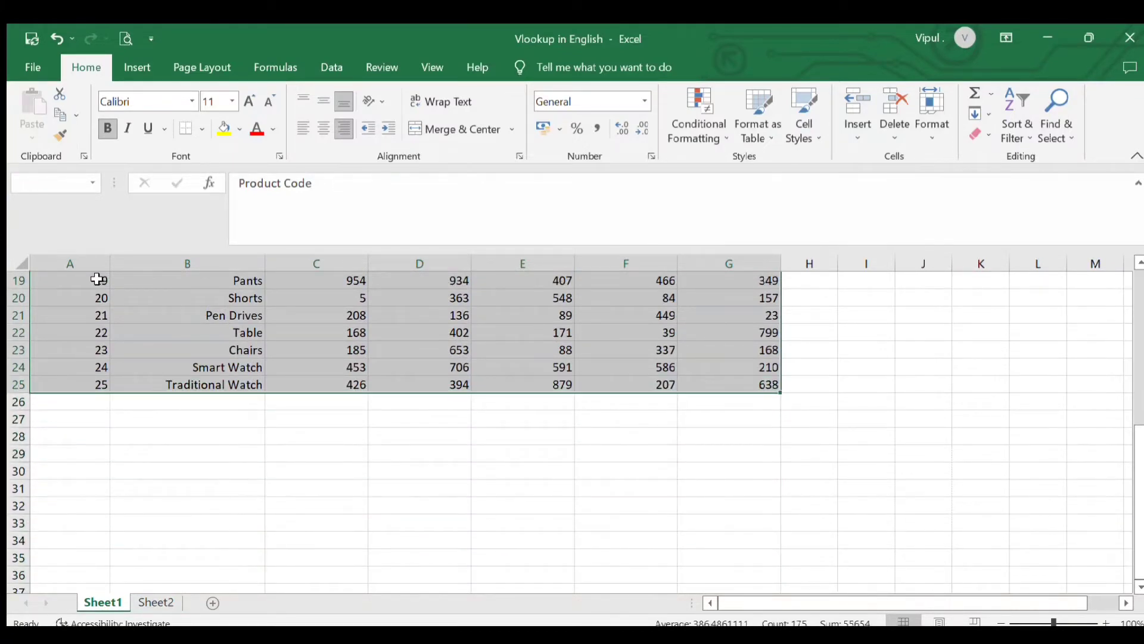
scroll(96, 279, up, 6)
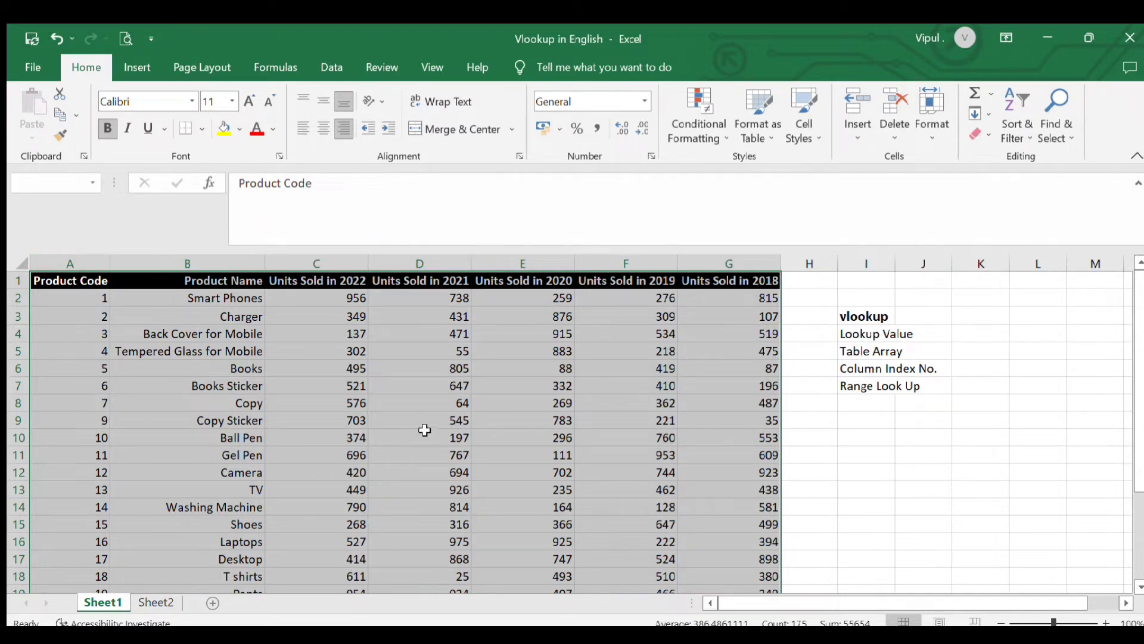
double_click(814, 423)
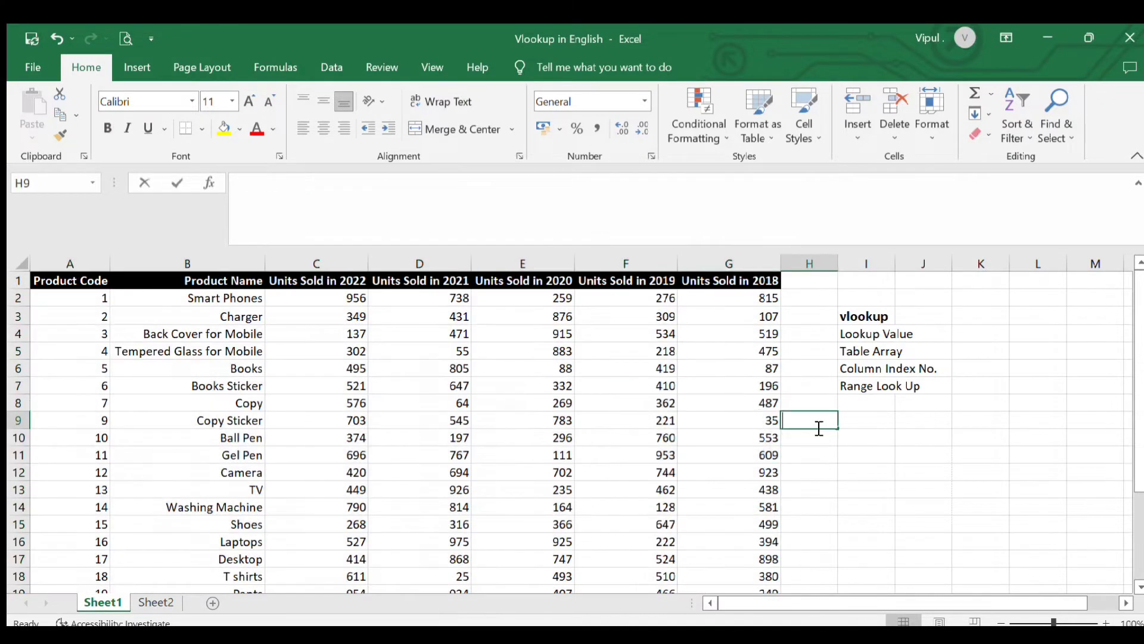
Check the Column Index No. argument and match the Sheet2 header Units Sold in 2019 to its column in Sheet1
click(849, 367)
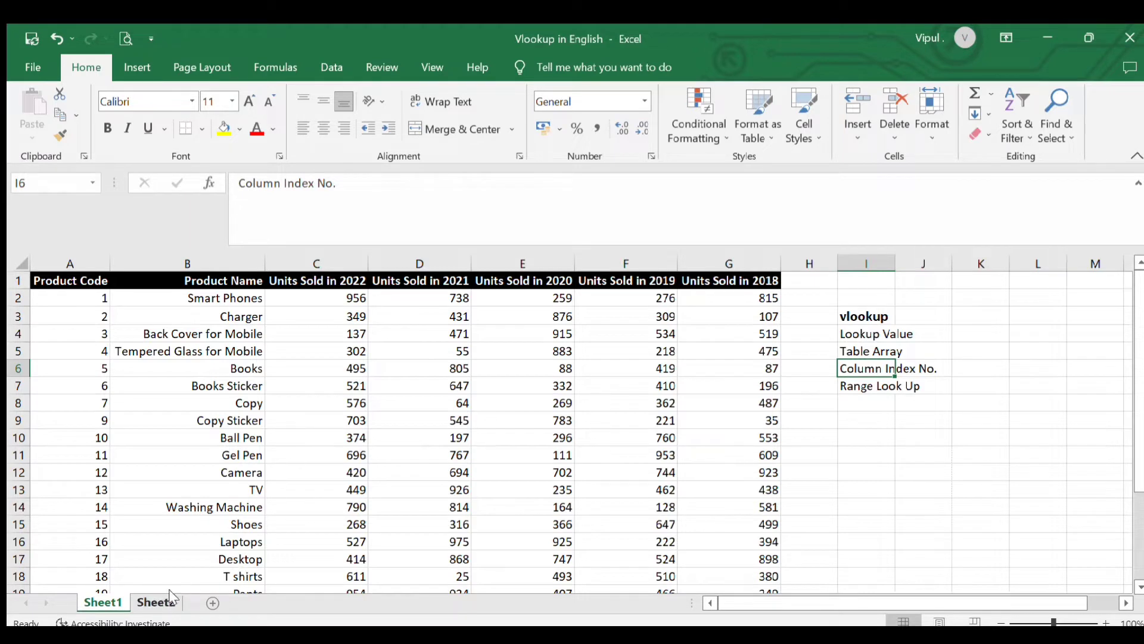
click(156, 603)
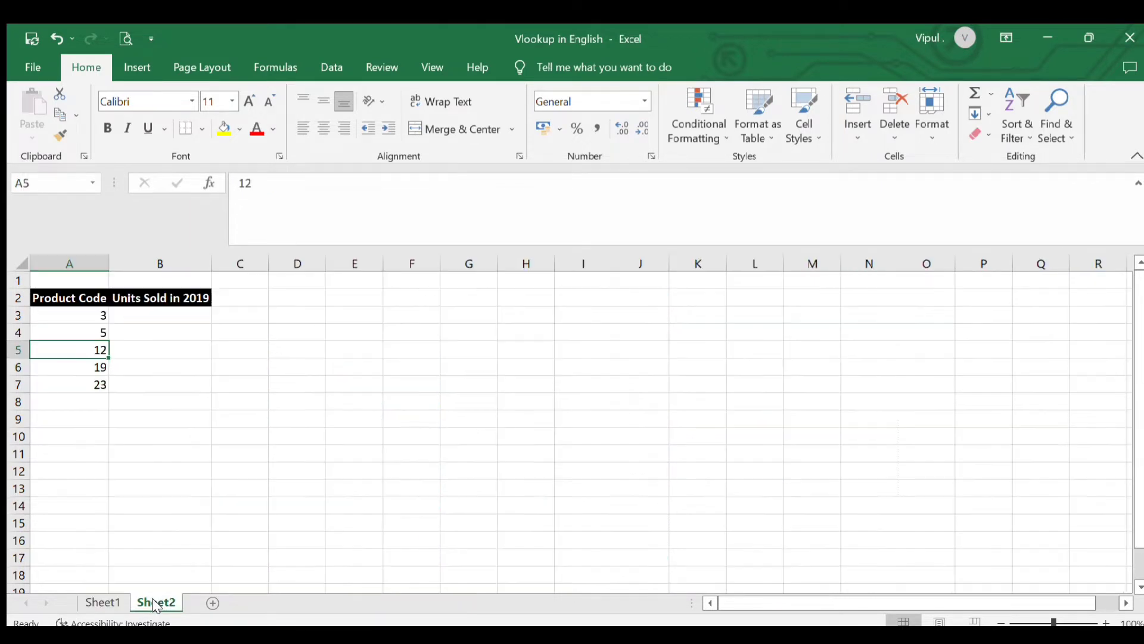
click(166, 298)
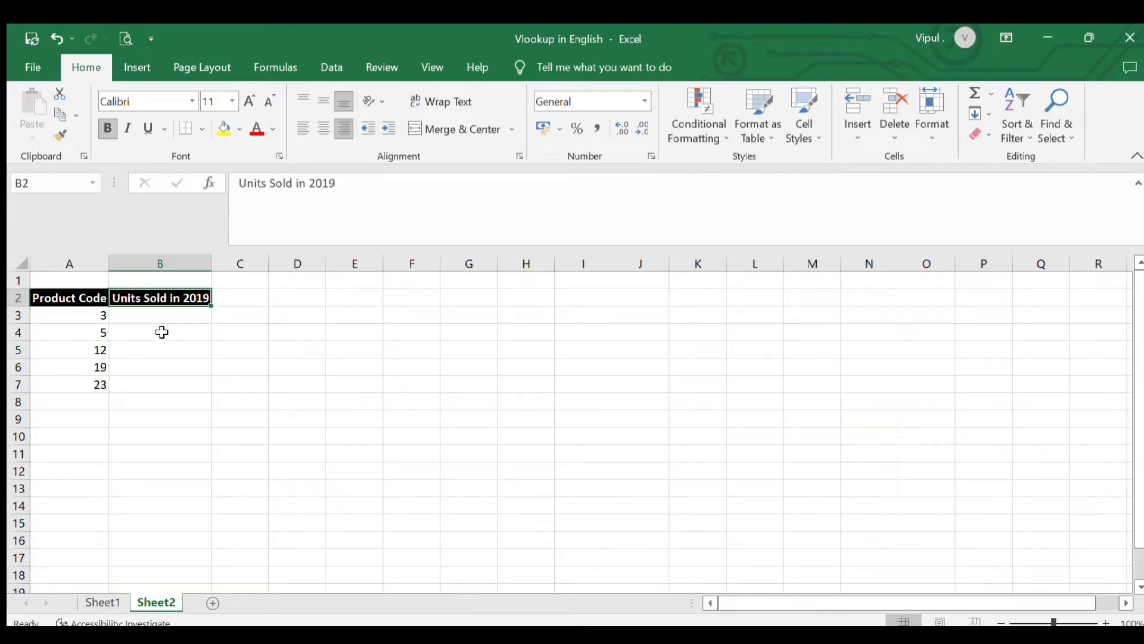
click(106, 599)
click(639, 298)
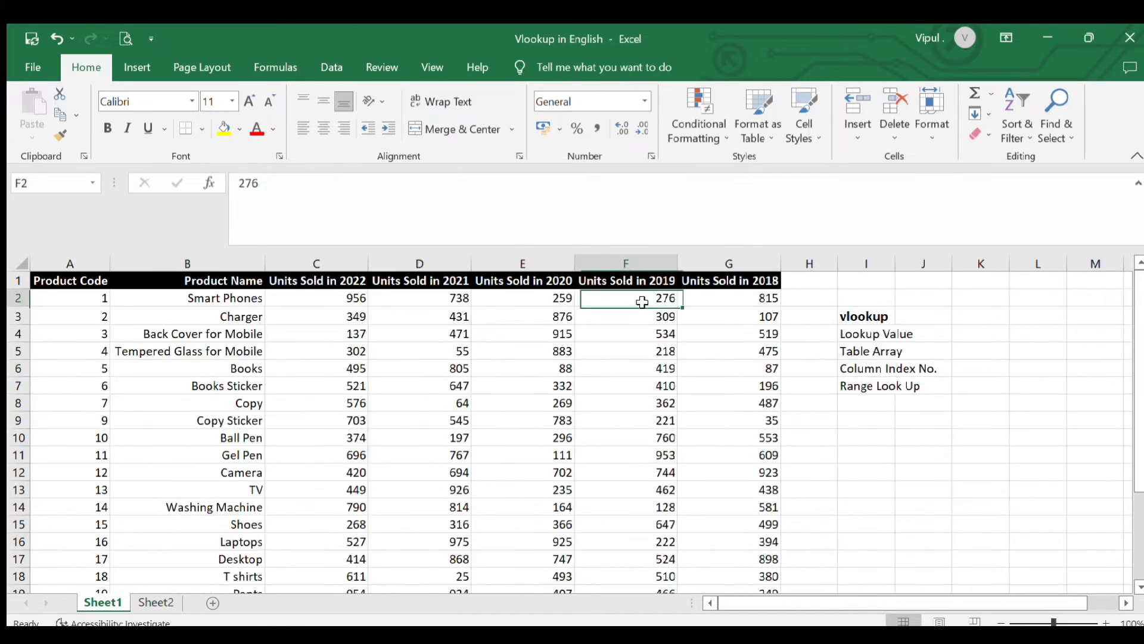
click(658, 268)
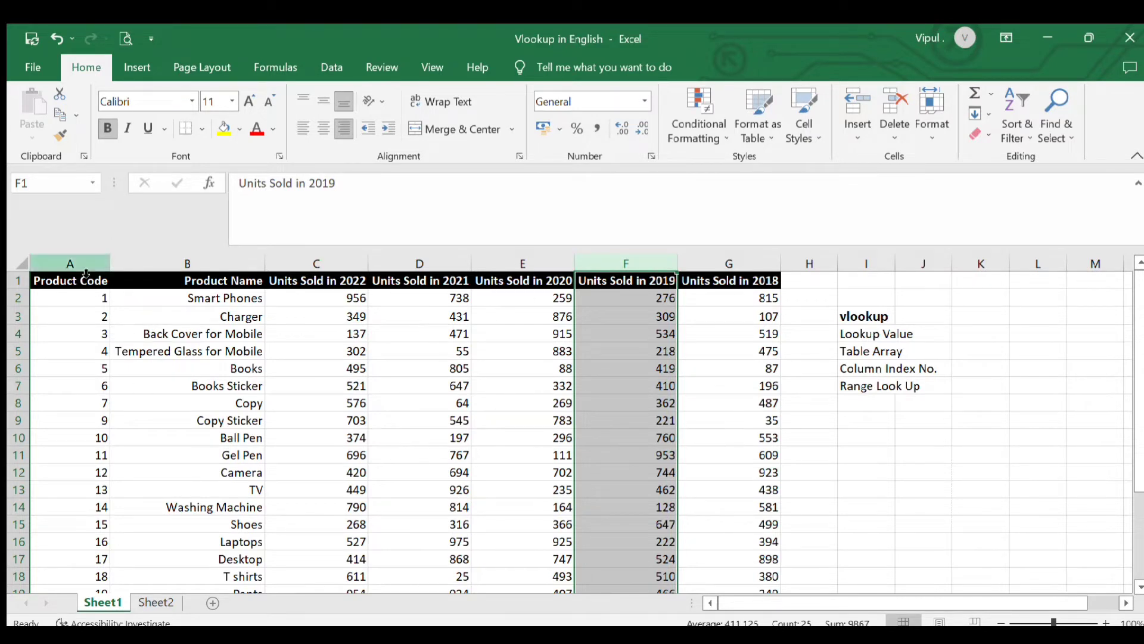
Count the Sheet1 columns from Product Code to Units Sold in 2019 to determine the Column Index No. argument
click(75, 339)
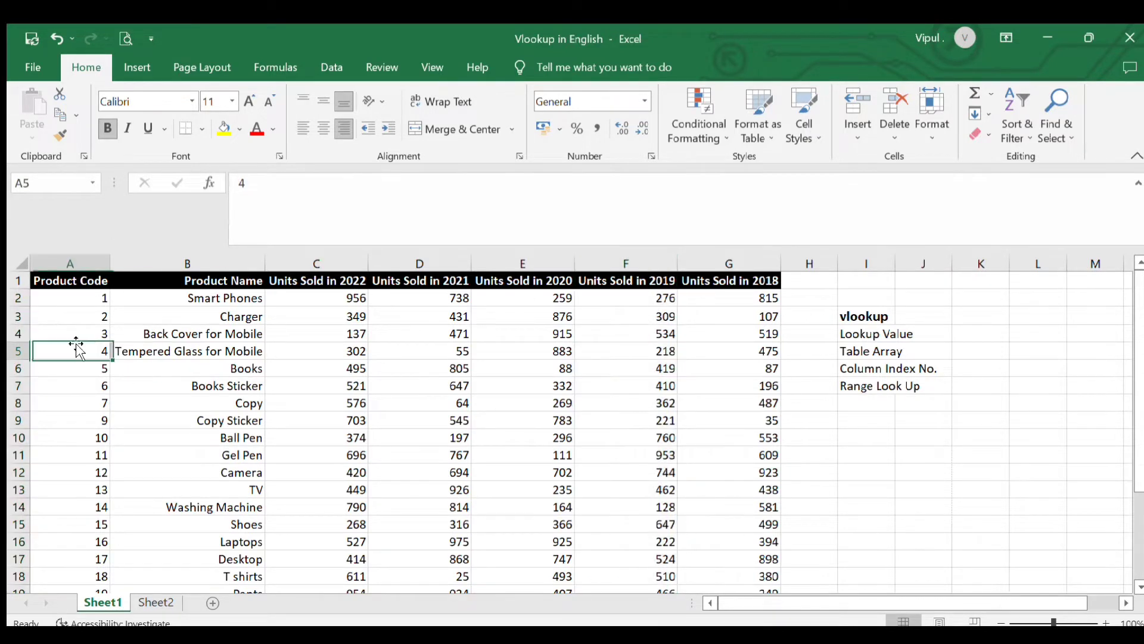
click(178, 335)
click(211, 266)
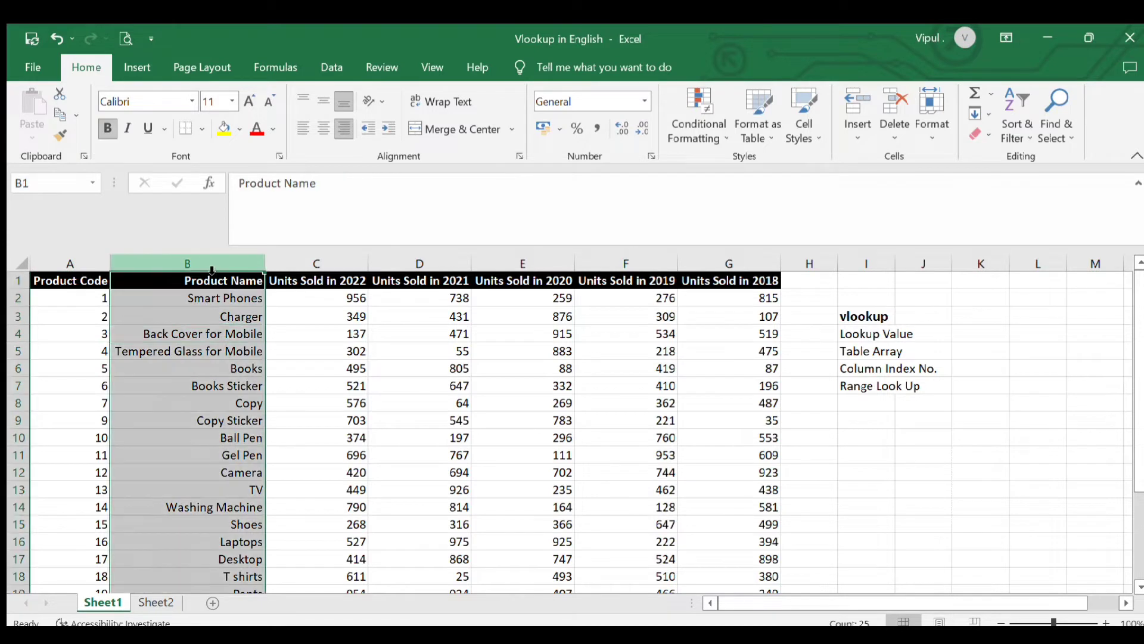
click(317, 265)
click(445, 265)
click(523, 265)
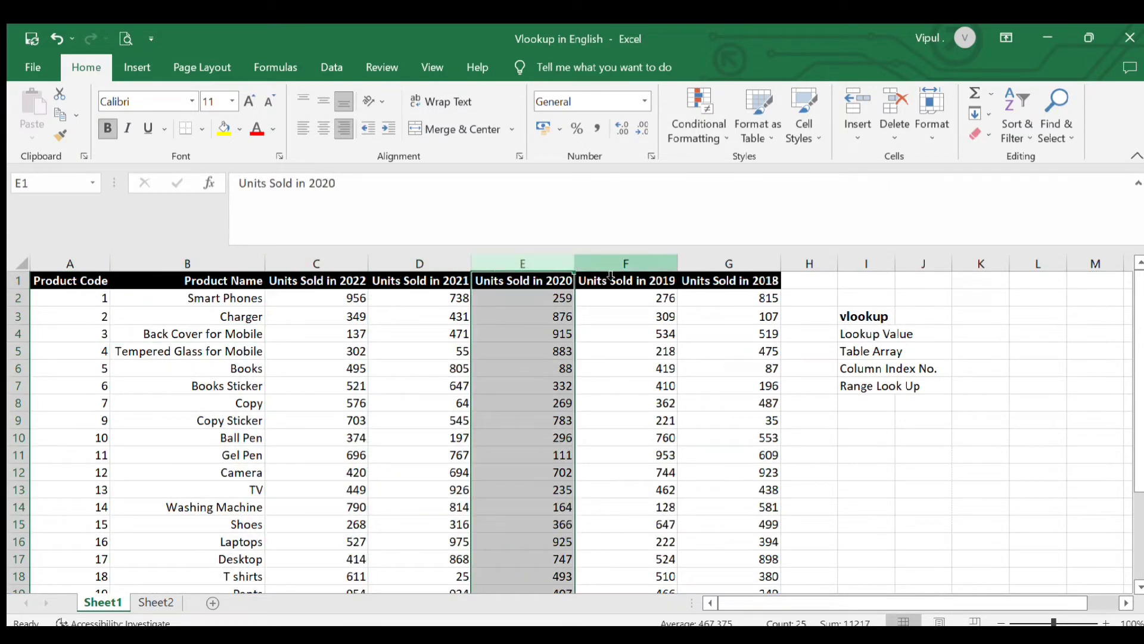
click(614, 266)
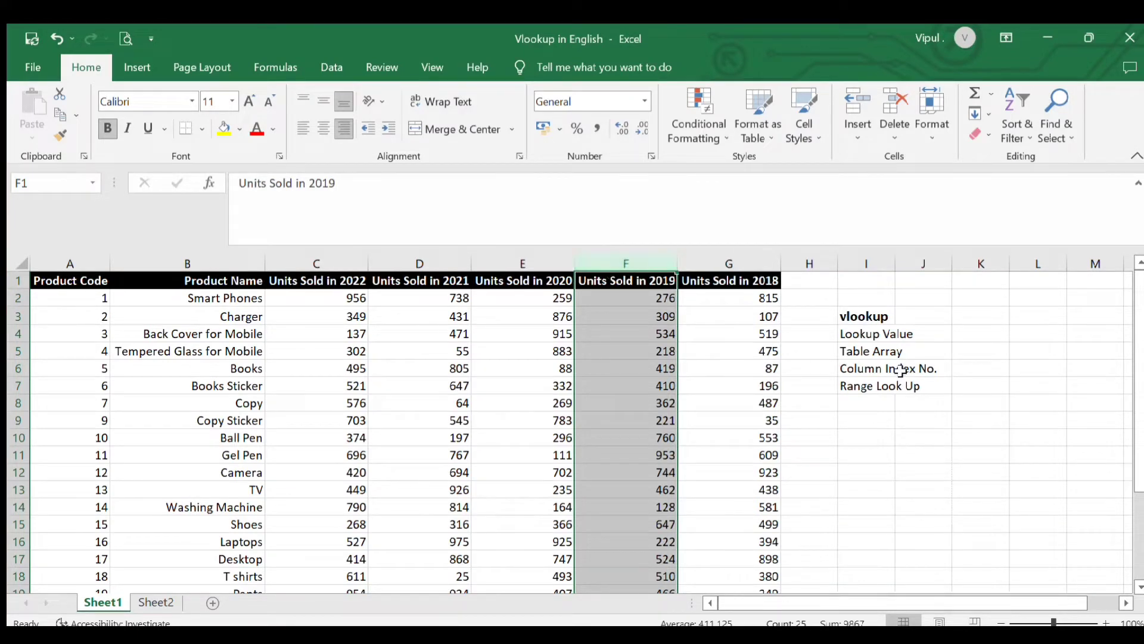
click(870, 368)
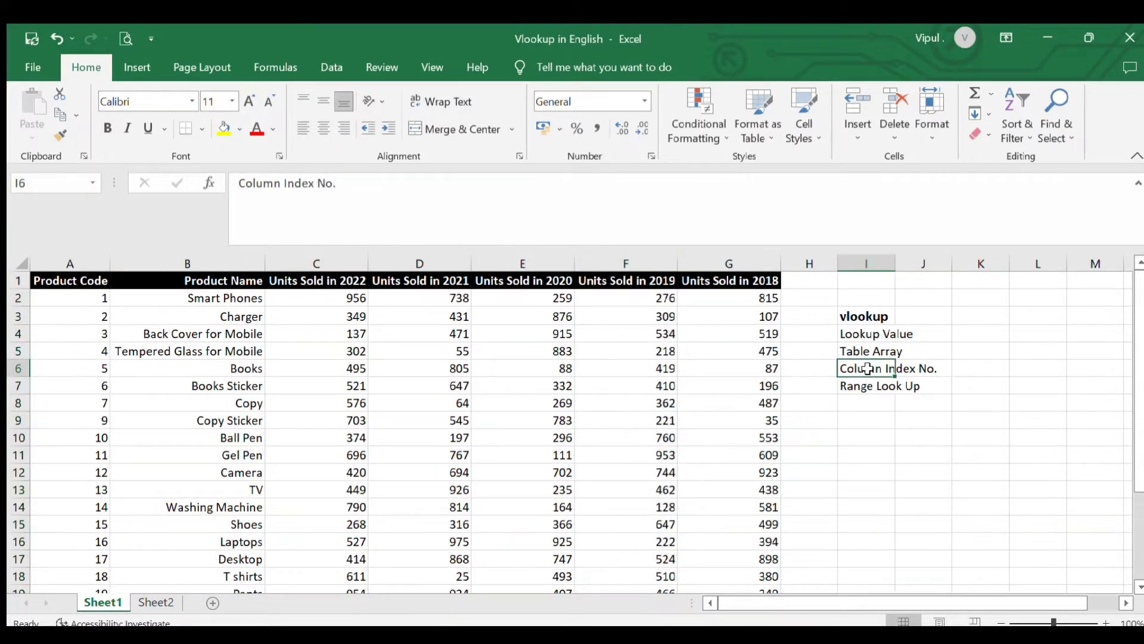
Trace product code 12 across its Sheet1 row to its value in the Units Sold in 2019 column
click(645, 264)
click(626, 406)
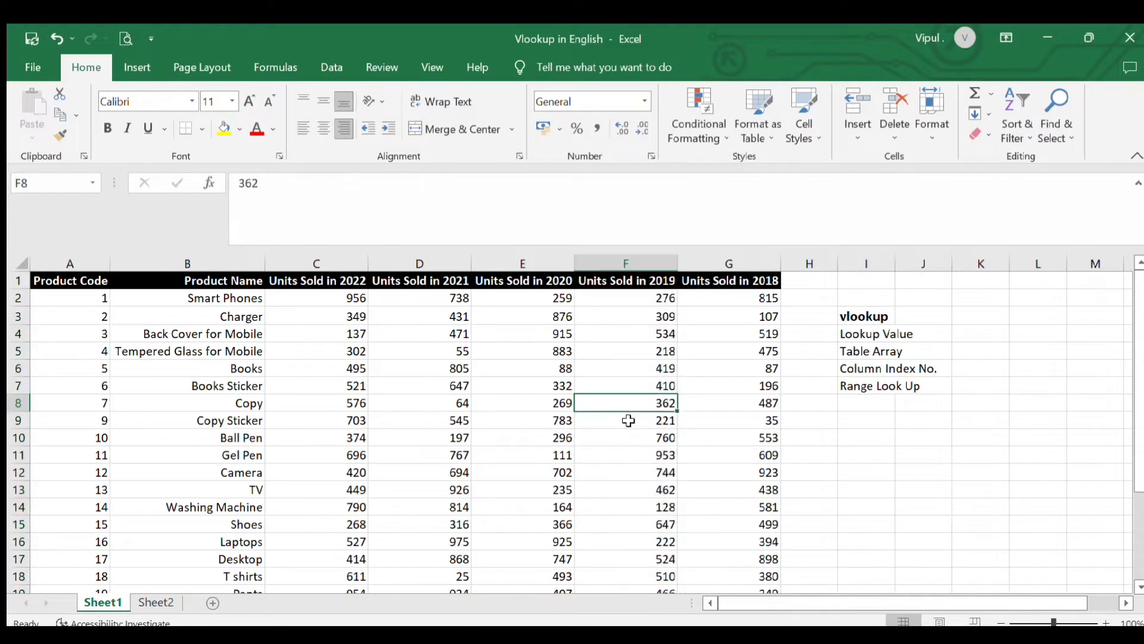
click(638, 471)
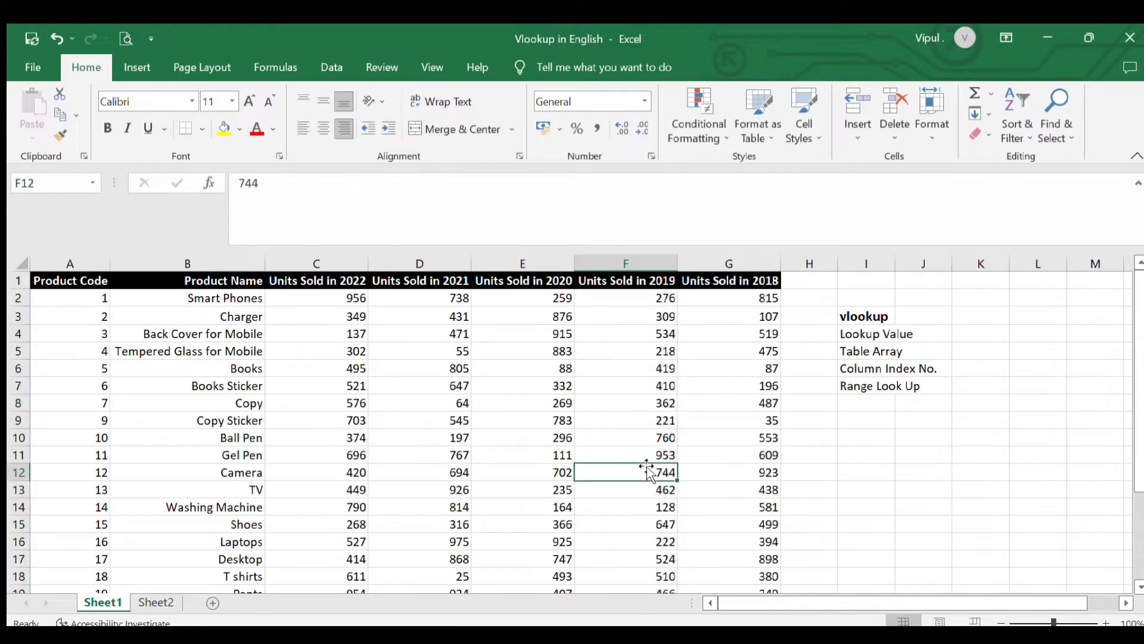
click(91, 476)
click(586, 473)
click(91, 475)
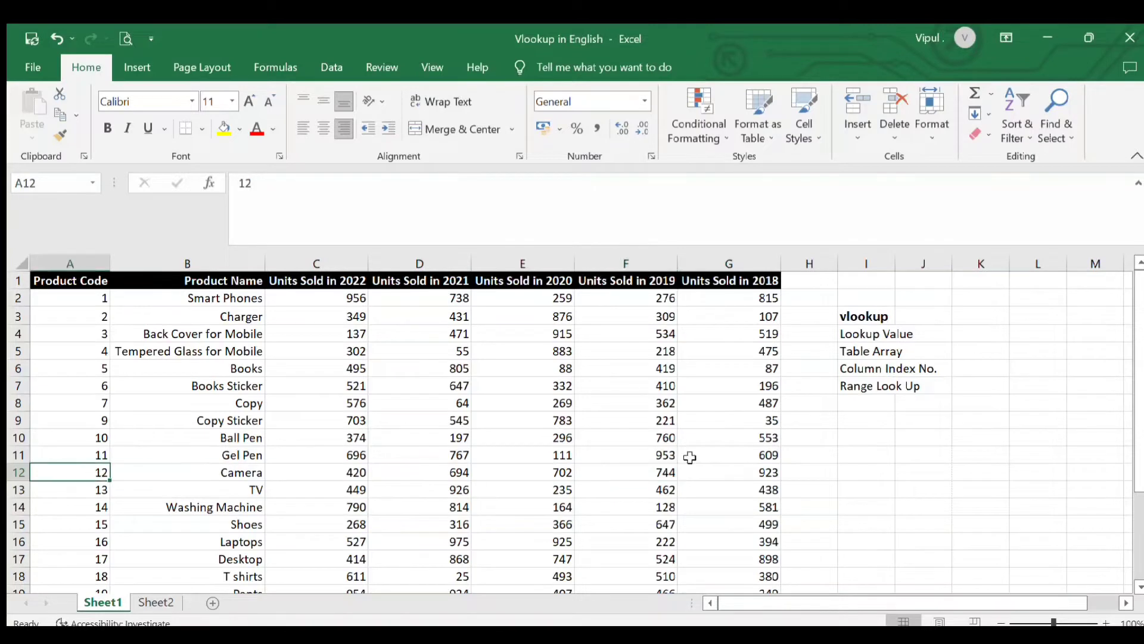
click(654, 471)
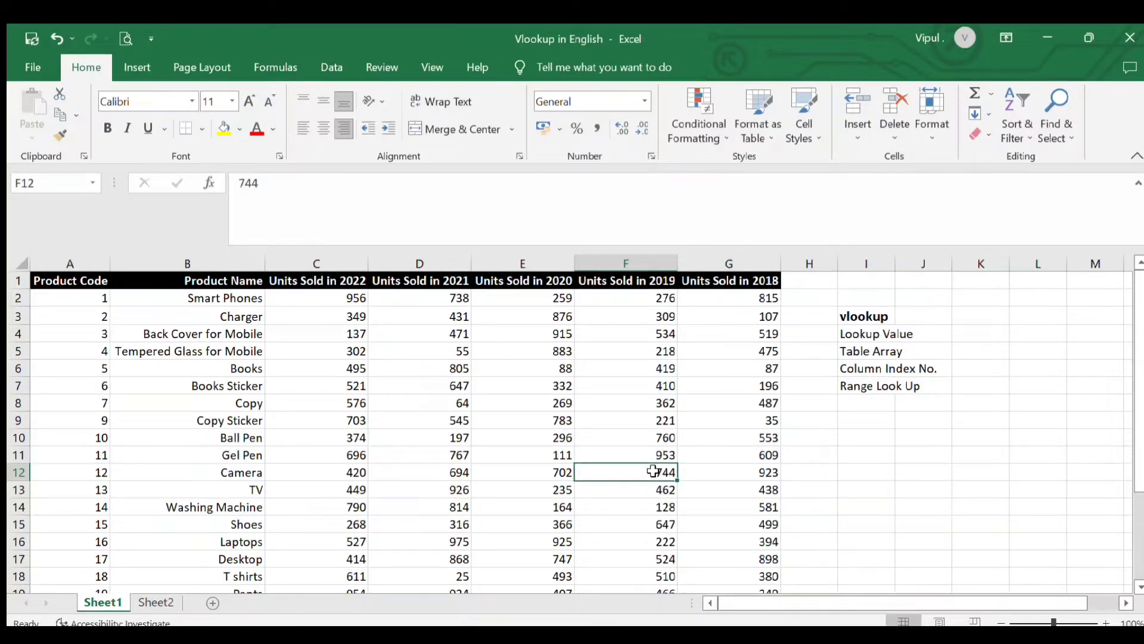
click(657, 505)
Check product codes 19 and 12 in Sheet2 and locate code 12 with its 2019 units in the Sheet1 table
click(148, 601)
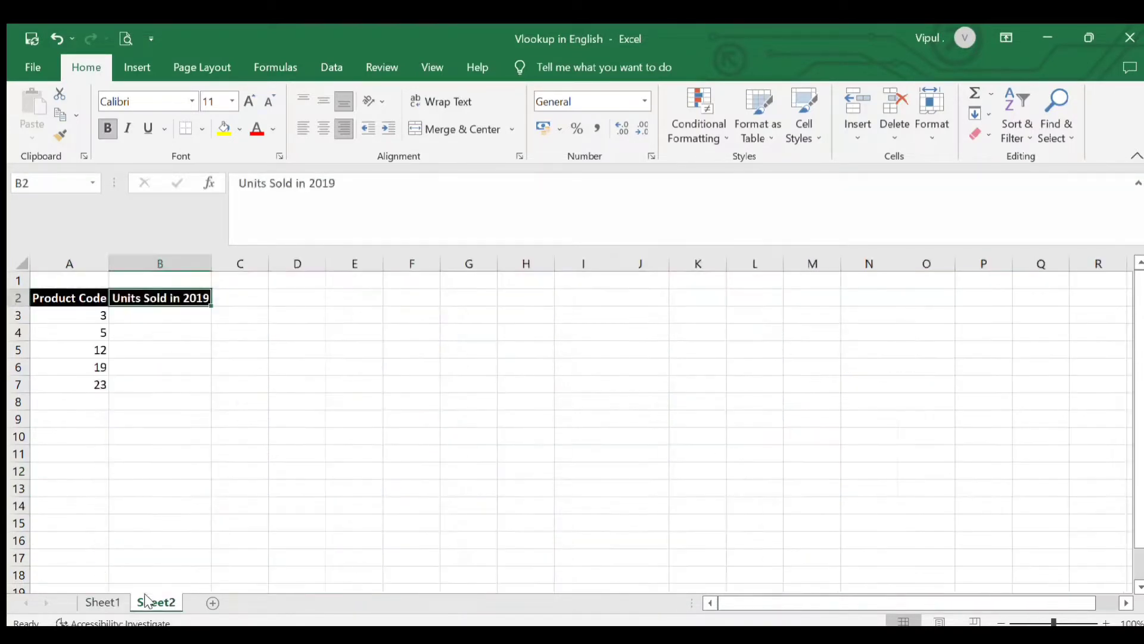
click(94, 367)
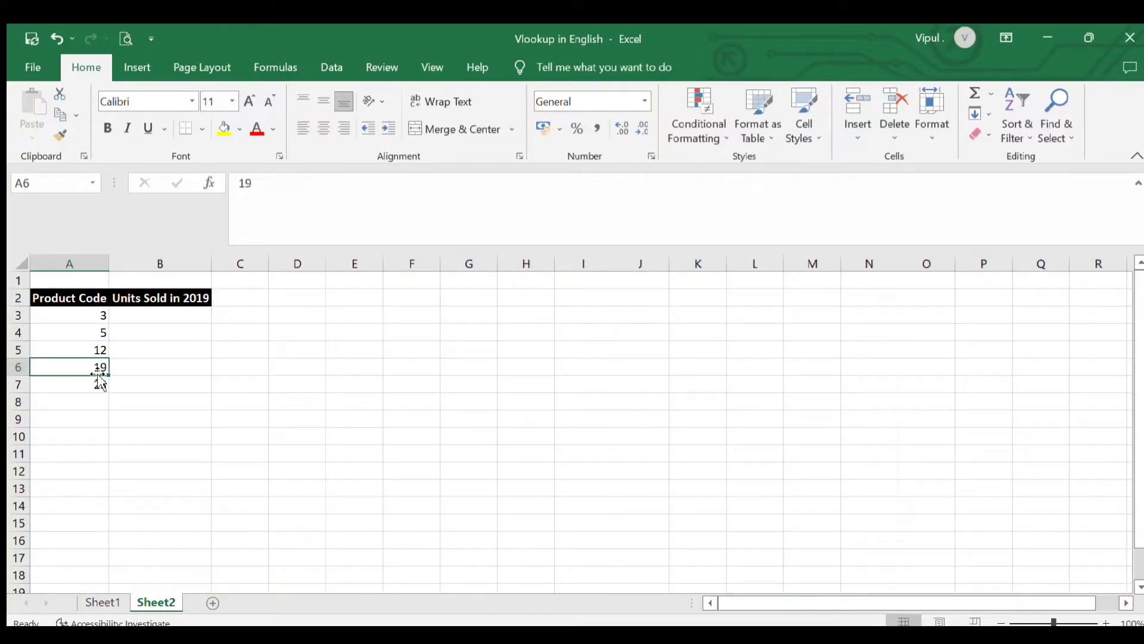
click(99, 350)
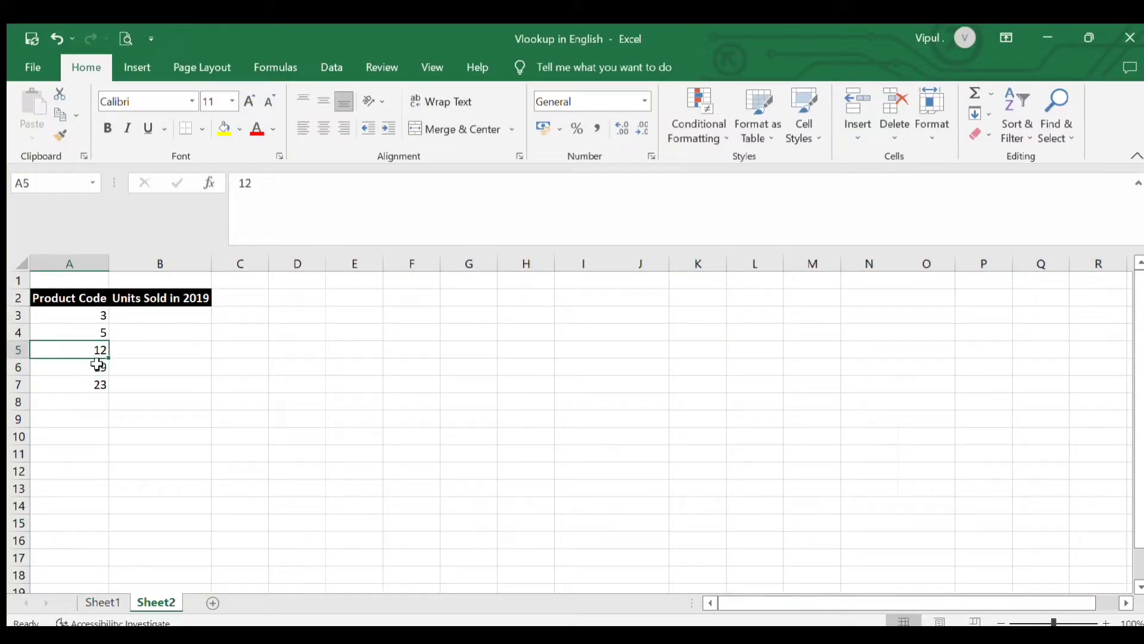
click(92, 602)
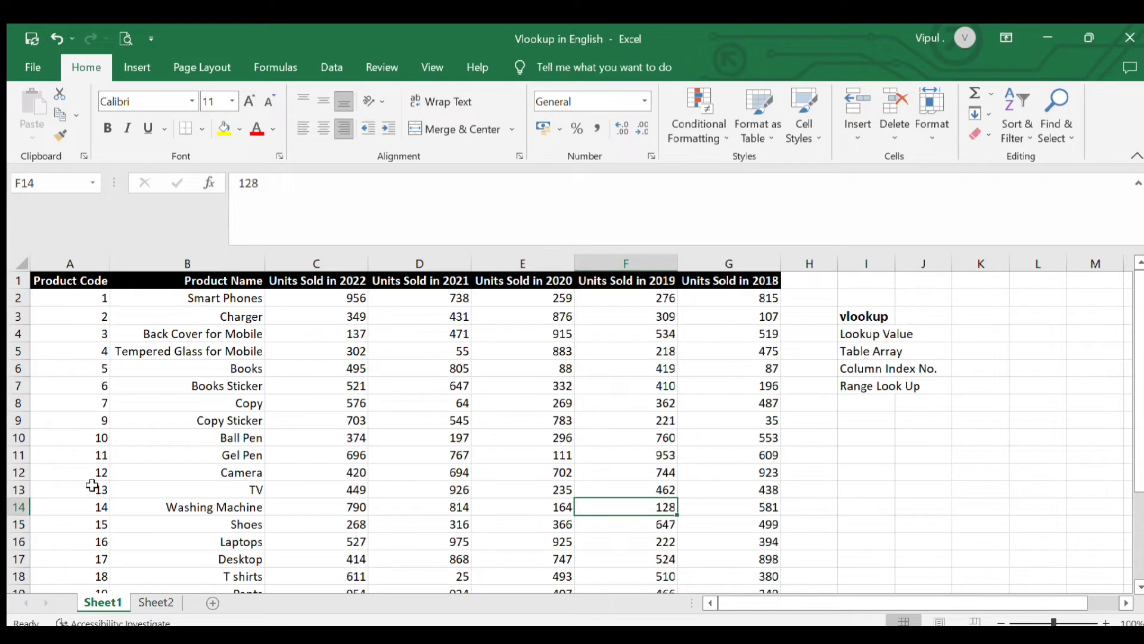
click(91, 471)
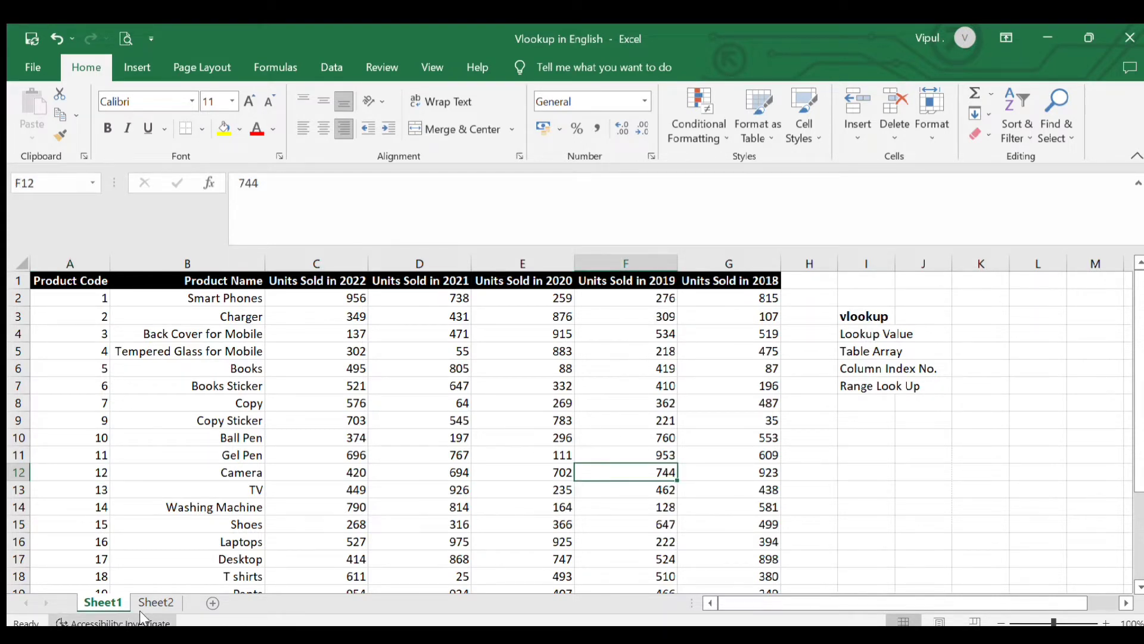
Review the Sheet2 Units Sold in 2019 column and the Lookup Value, Table Array and Column Index No. arguments listed in Sheet1
click(156, 602)
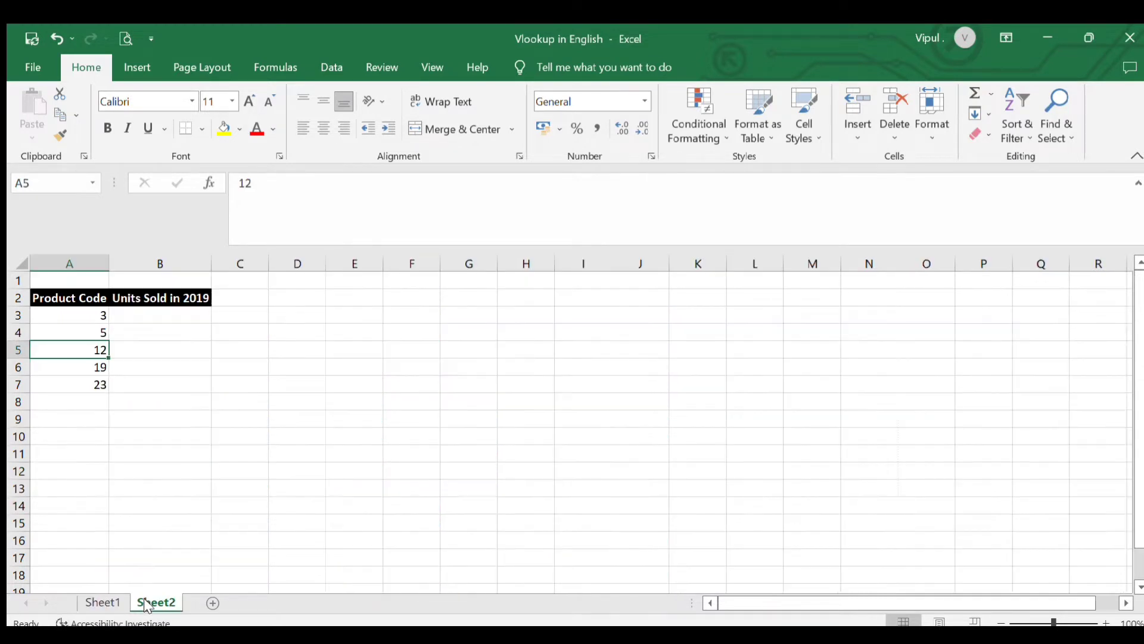
click(184, 315)
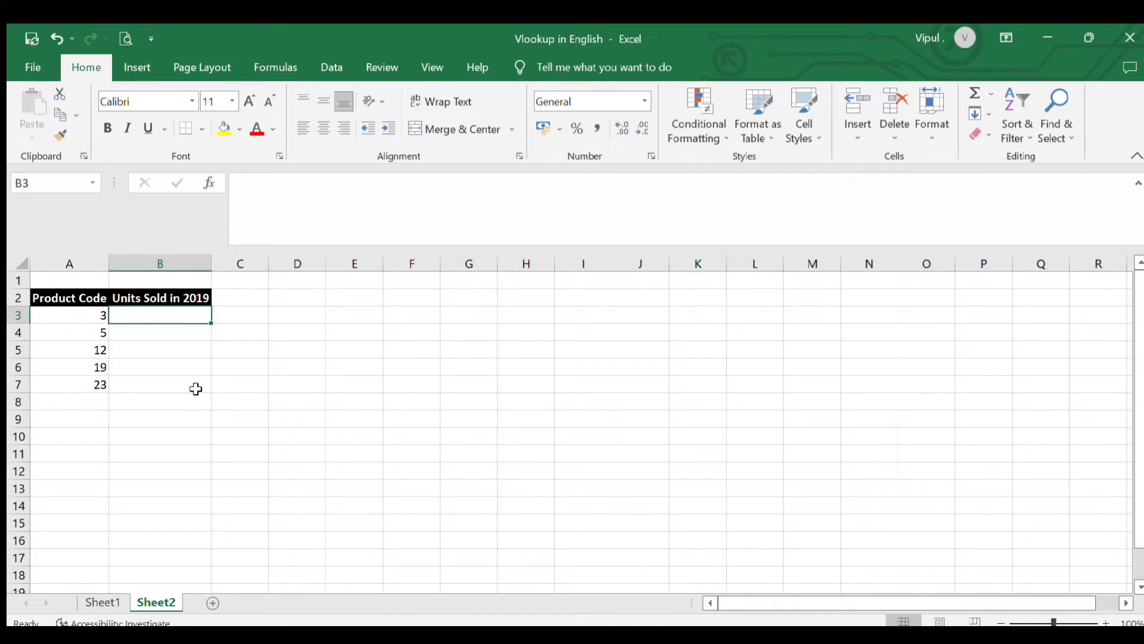
click(102, 603)
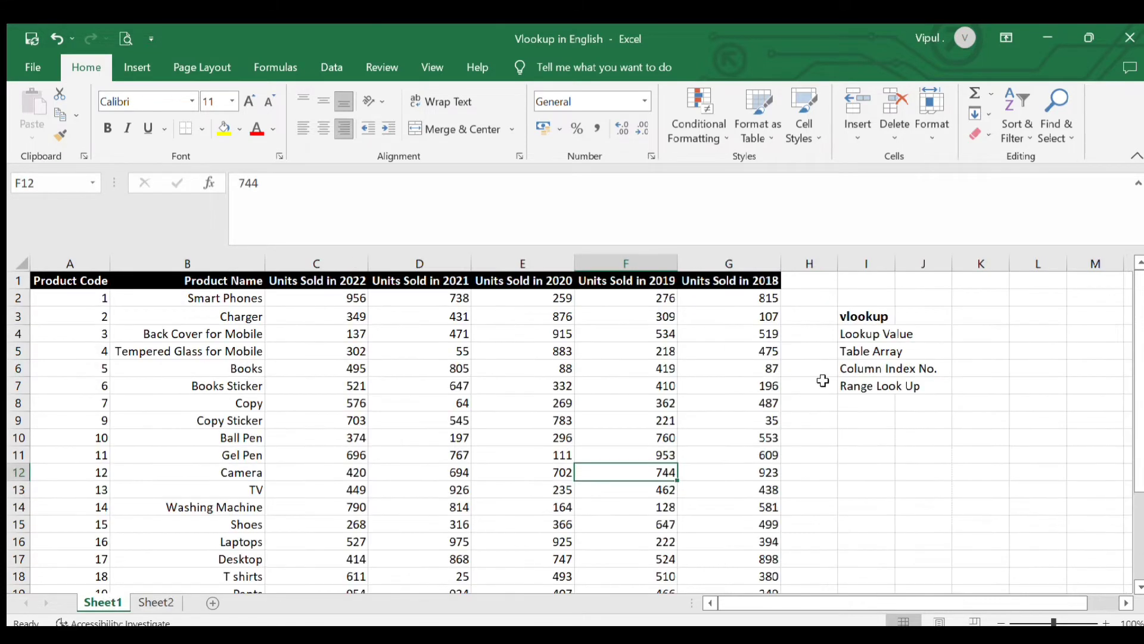
click(848, 332)
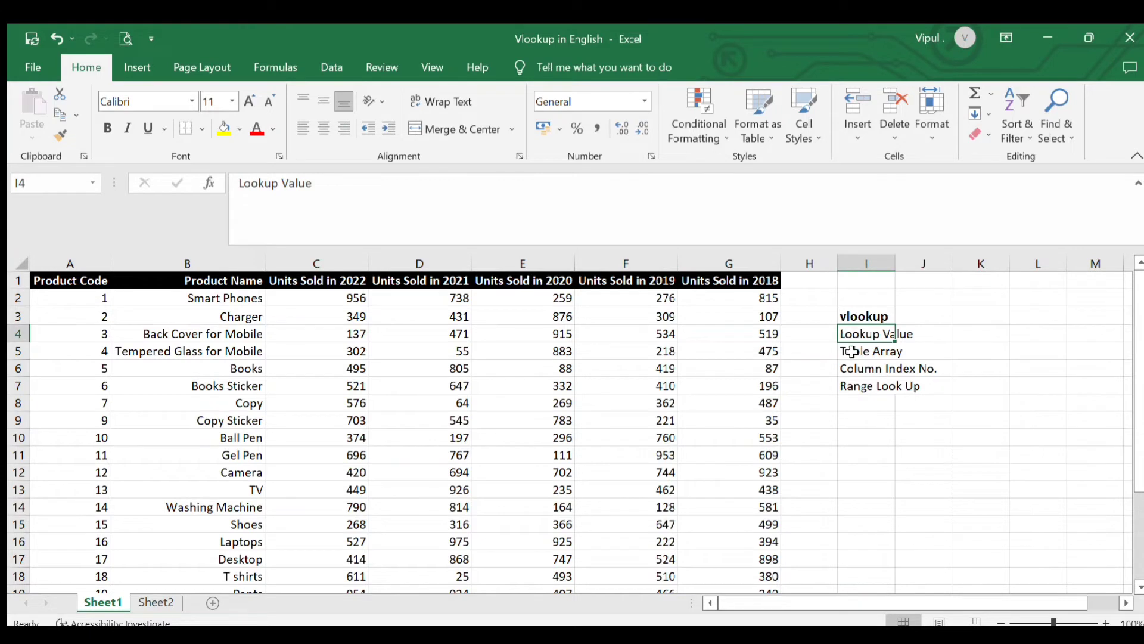
click(852, 352)
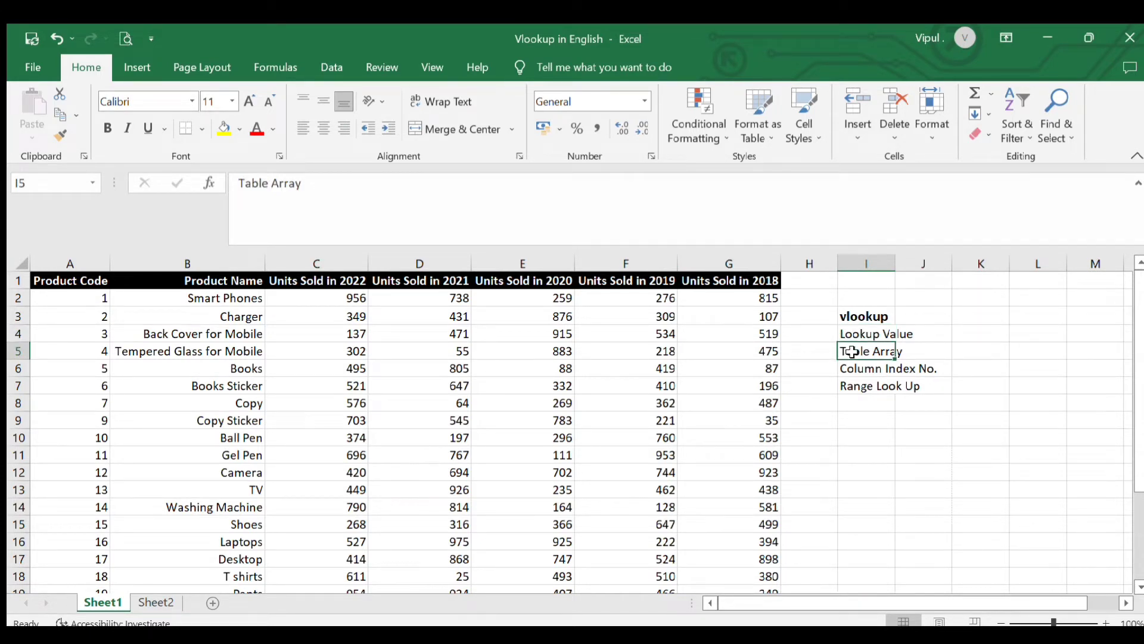
click(849, 372)
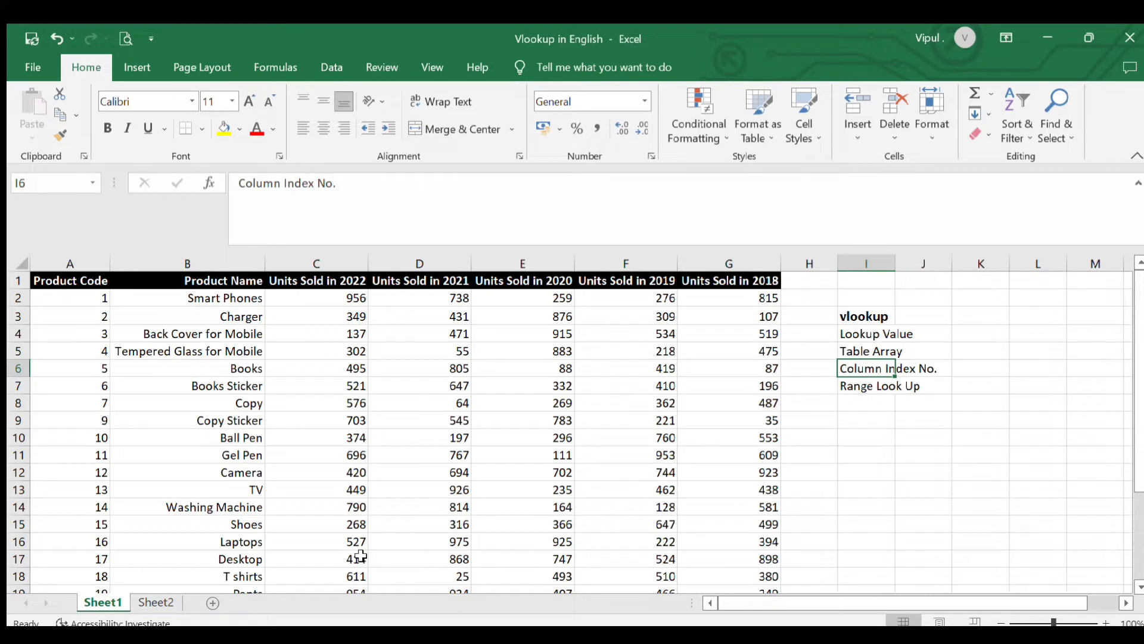
Start a VLOOKUP formula in Sheet2 cell B3 with product code cell A3 as the lookup value
click(169, 603)
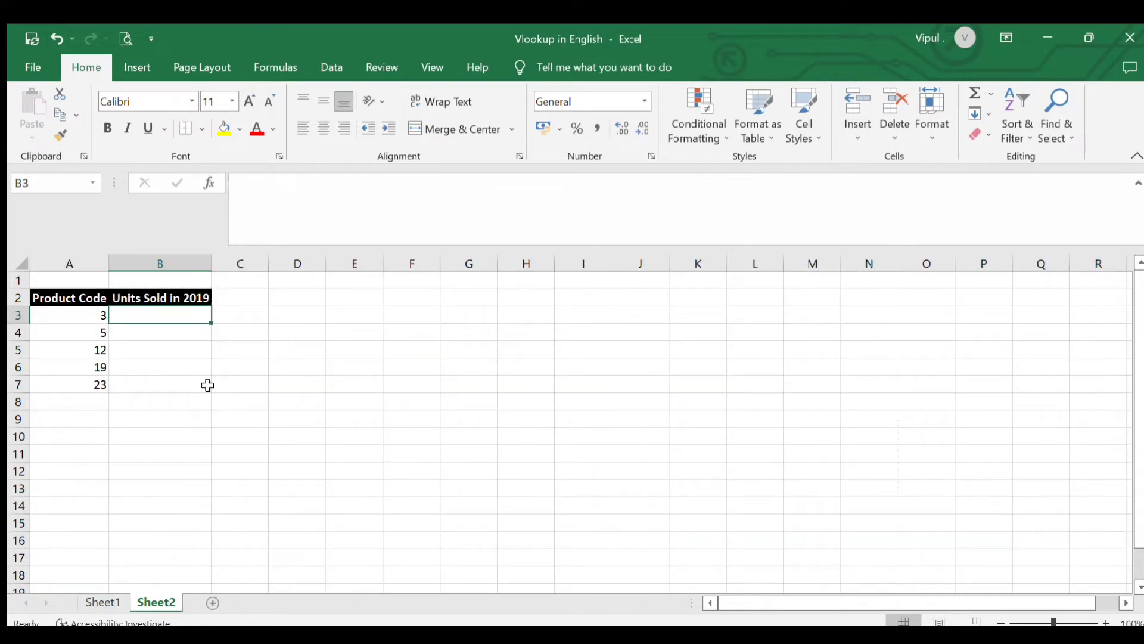
click(180, 333)
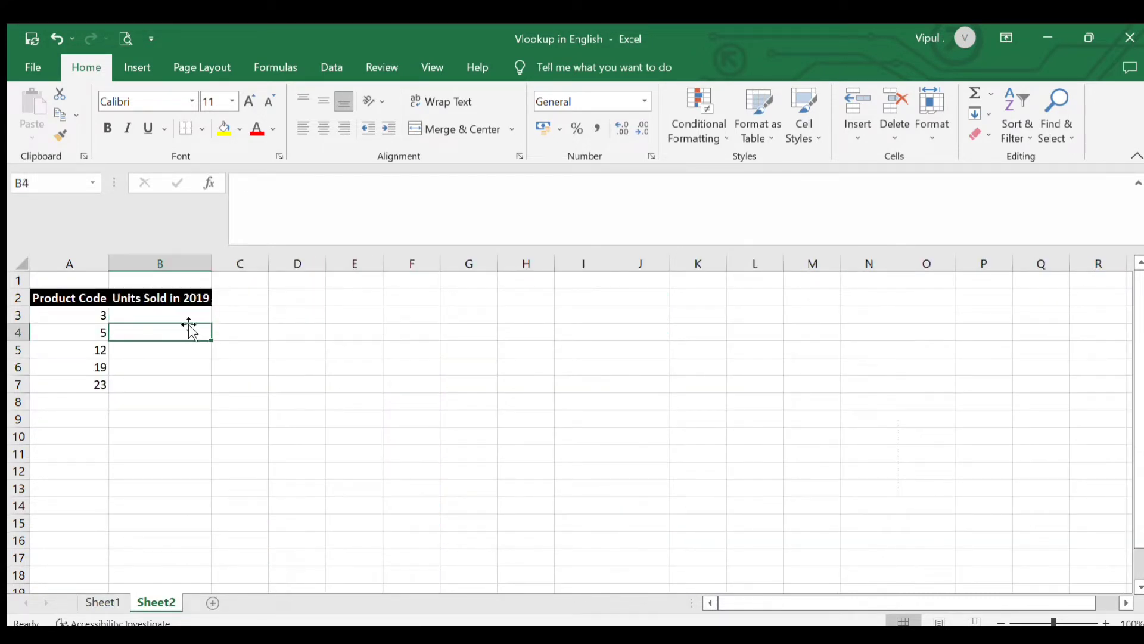
click(191, 317)
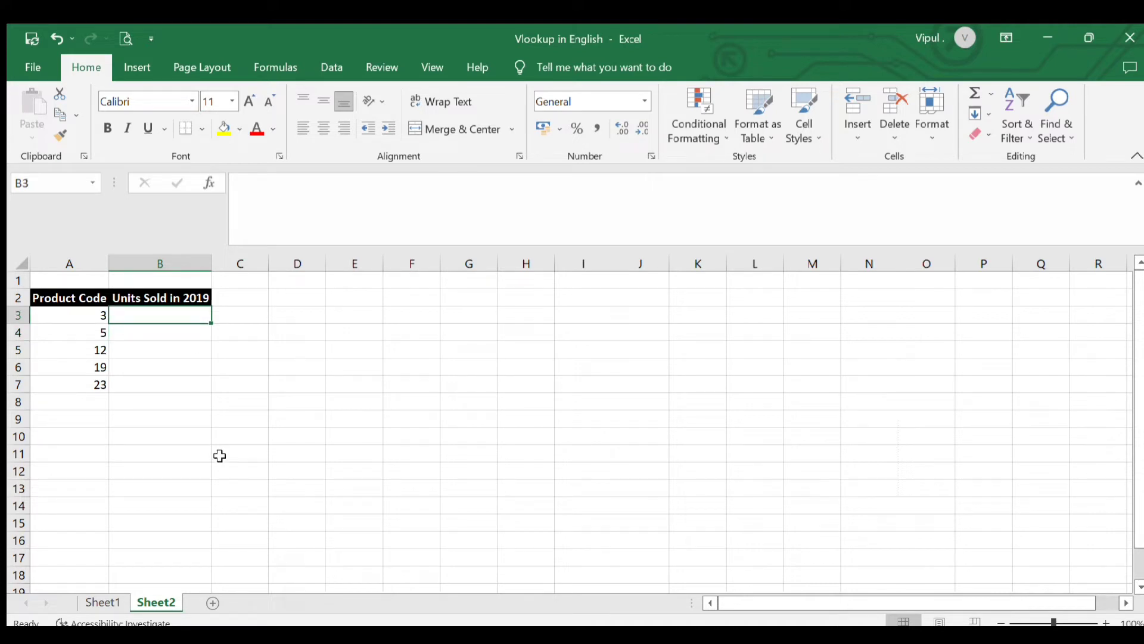
text(=vl)
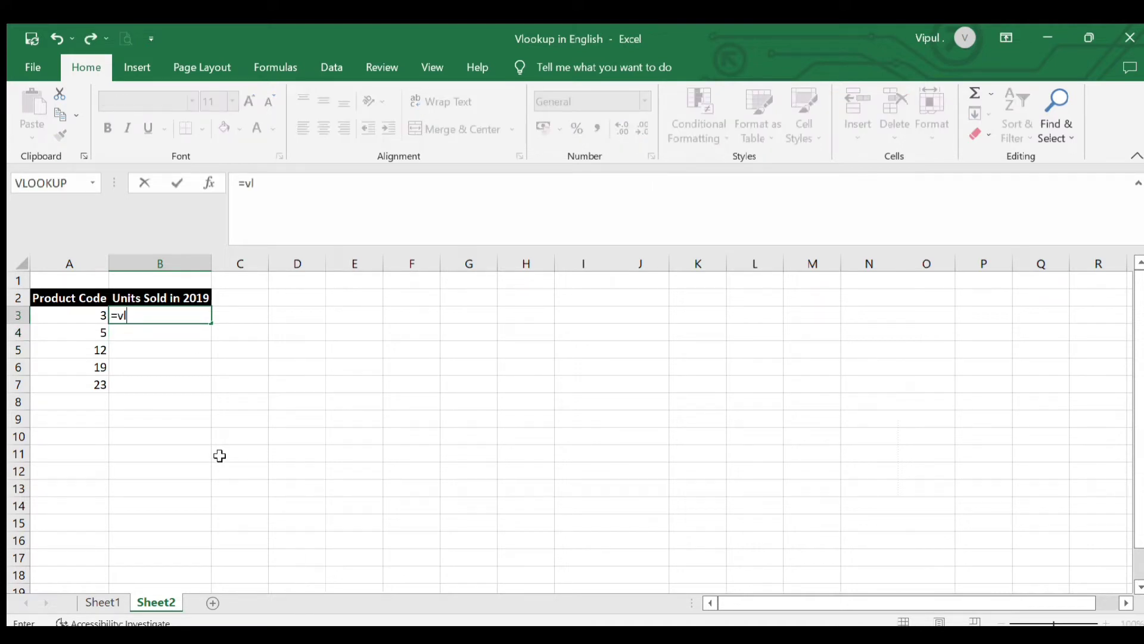
text(ookup()
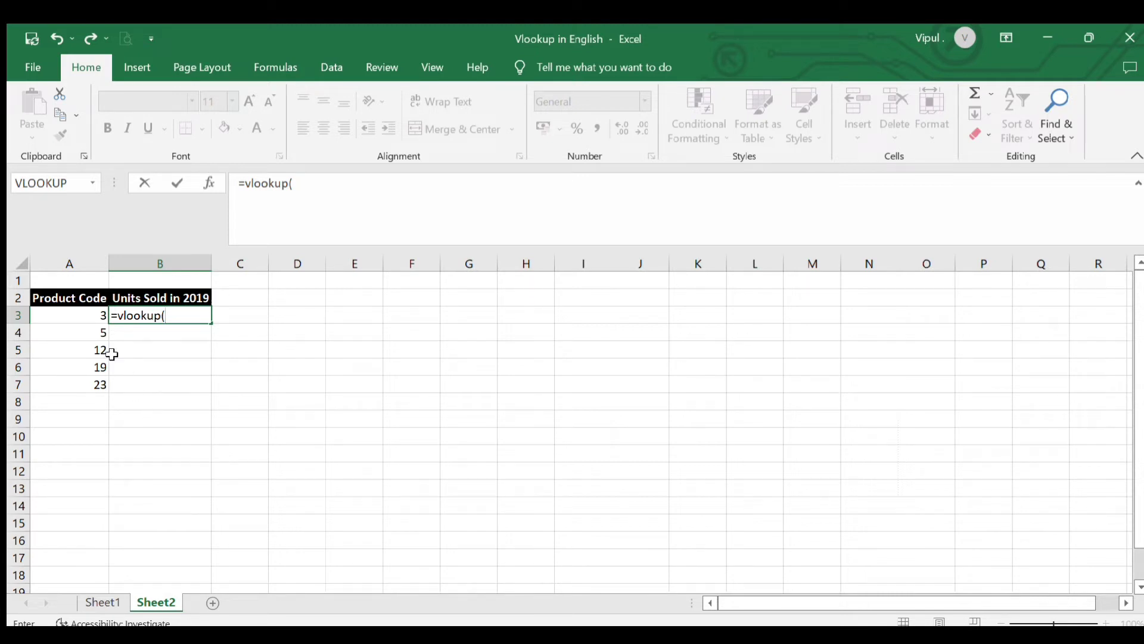
click(97, 316)
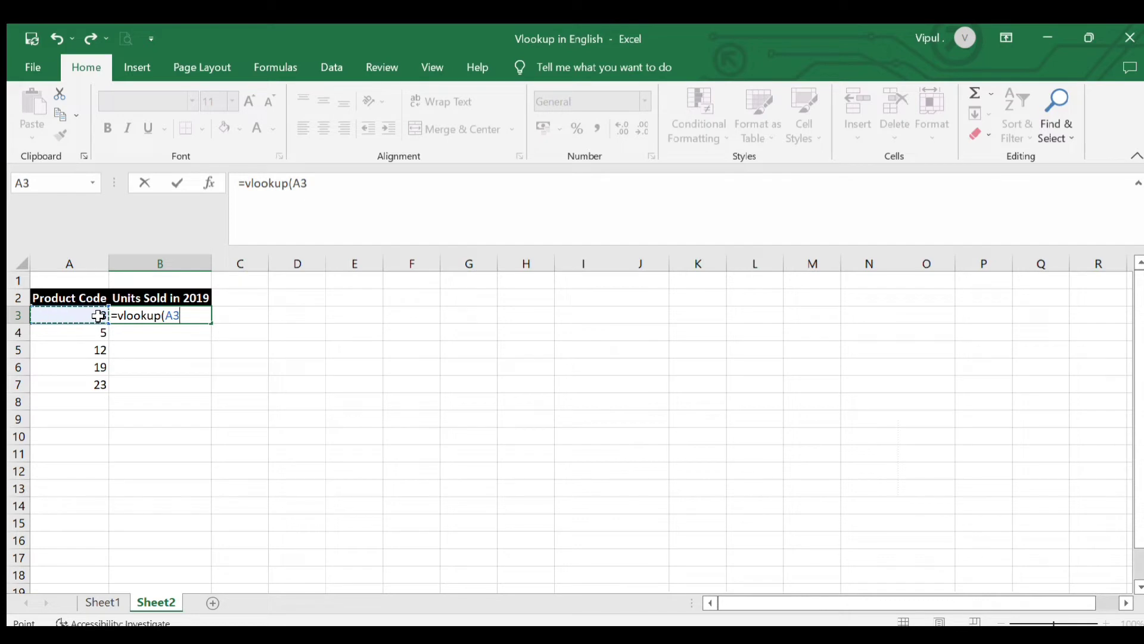
text(,)
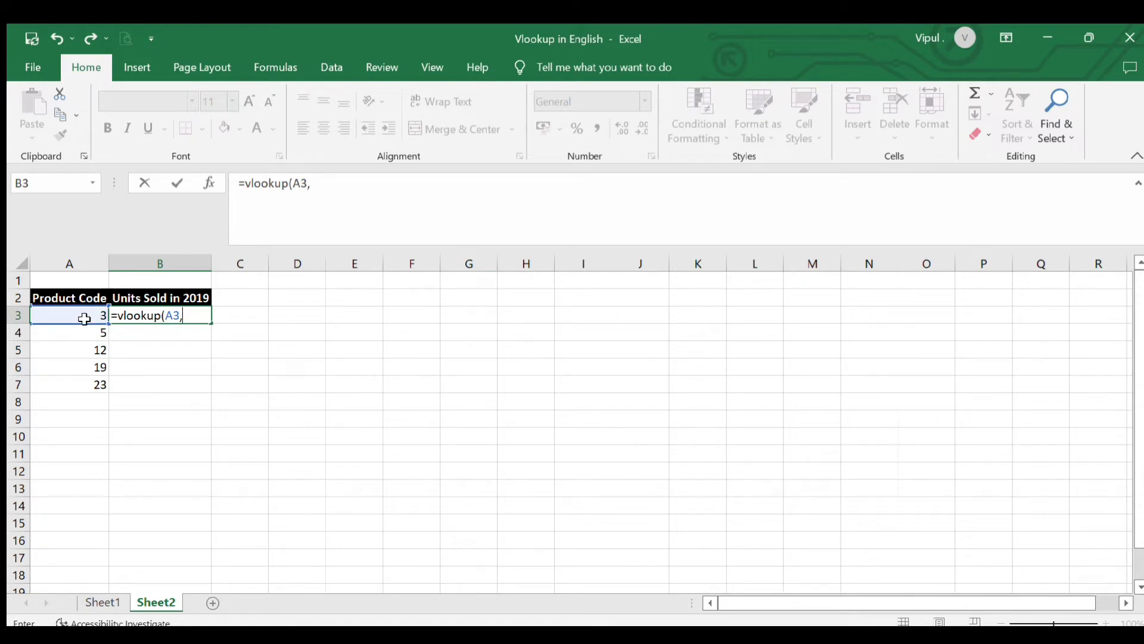
Set the formula's table array to the whole Sheet1 product table, Sheet1!A1:G25
click(99, 602)
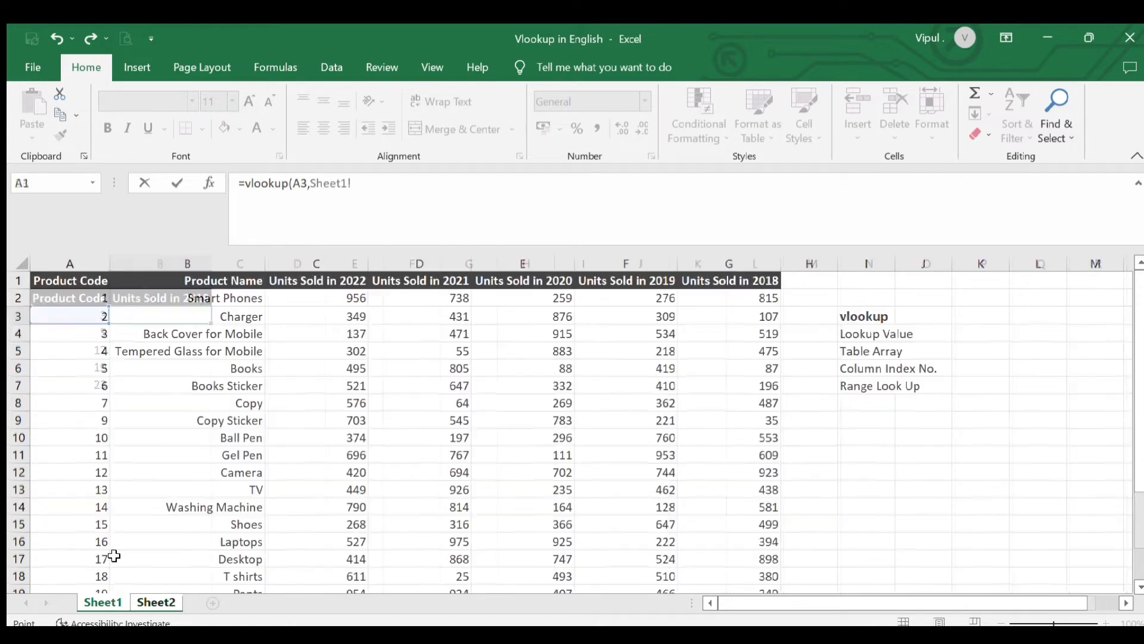
click(84, 282)
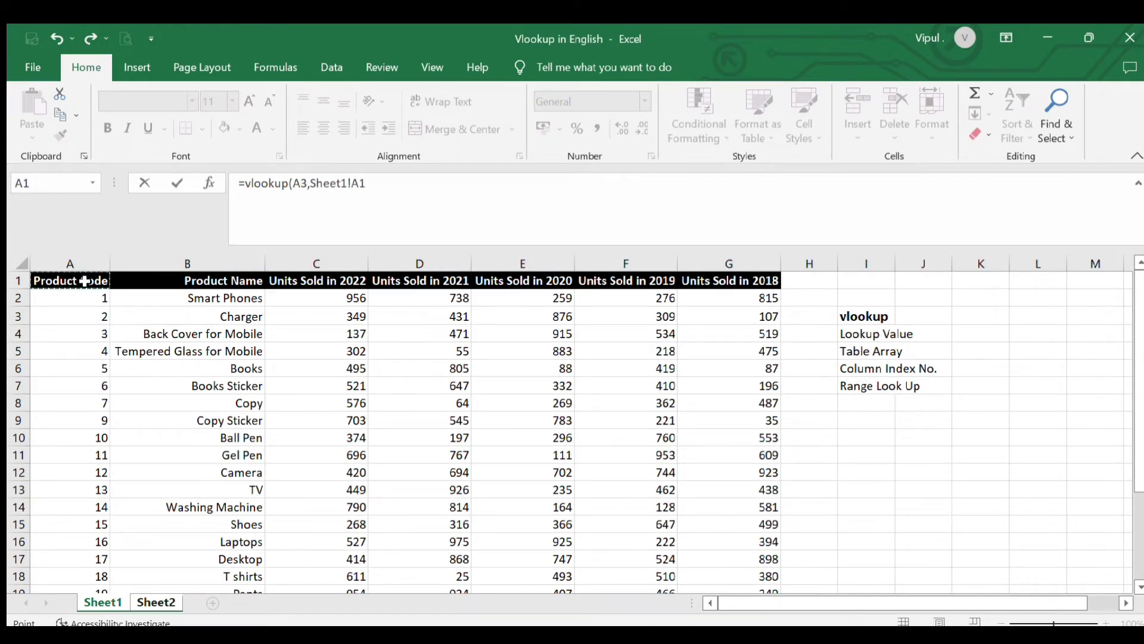
key(shift+Right)
key(shift+Right)
key(shift+Right)
key(shift+Right)
key(shift+Right)
key(shift+Right)
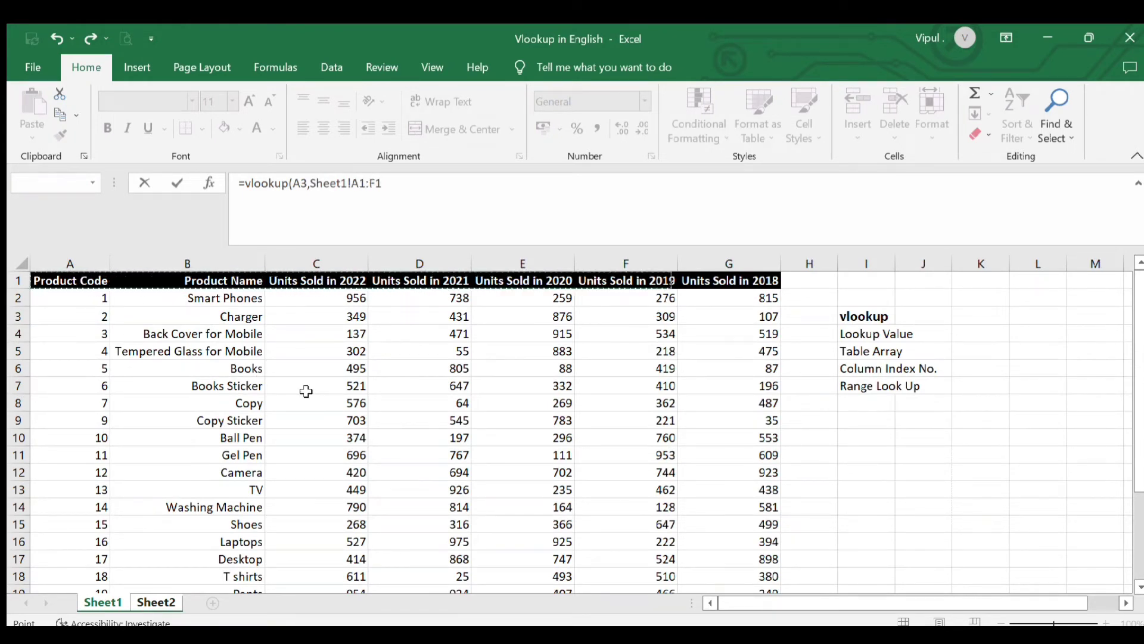
key(shift+Down)
key(shift+Down)
key(shift+Down)
key(shift+Down)
key(shift+Down)
key(shift+Down)
key(shift+Down)
key(shift+Down)
key(shift+Down)
key(shift+Down)
key(shift+Down)
key(shift+Down)
key(shift+Down)
key(shift+Down)
key(shift+Down)
key(shift+Down)
key(shift+Down)
key(shift+Down)
key(shift+Down)
key(shift+Down)
key(shift+Down)
key(shift+Down)
key(shift+Down)
key(shift+Down)
key(shift+Down)
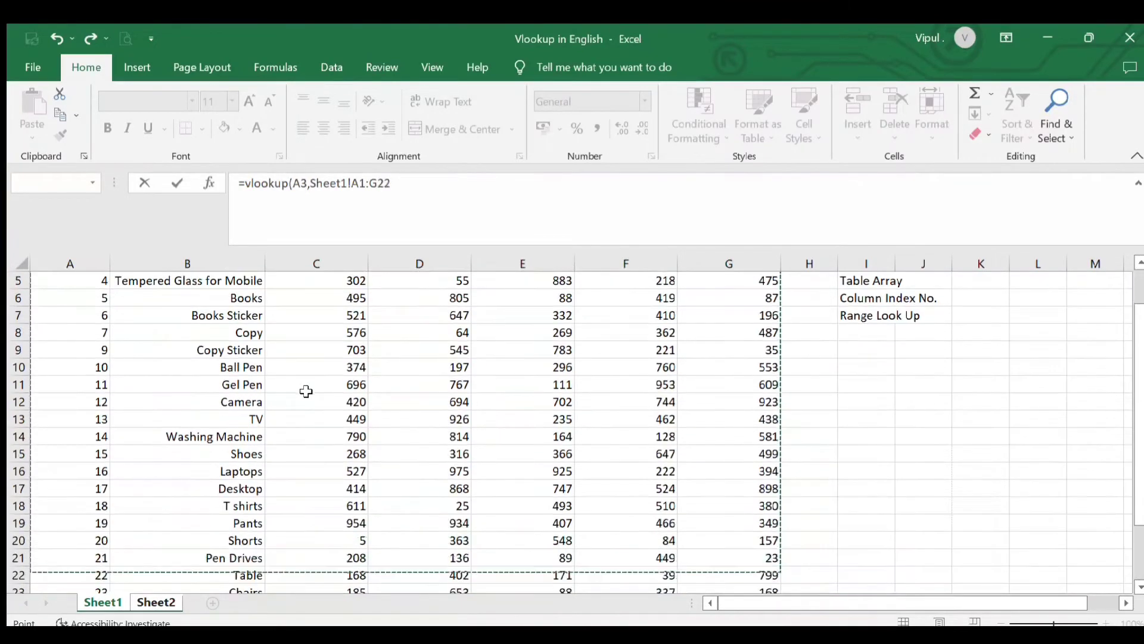
key(shift+Up)
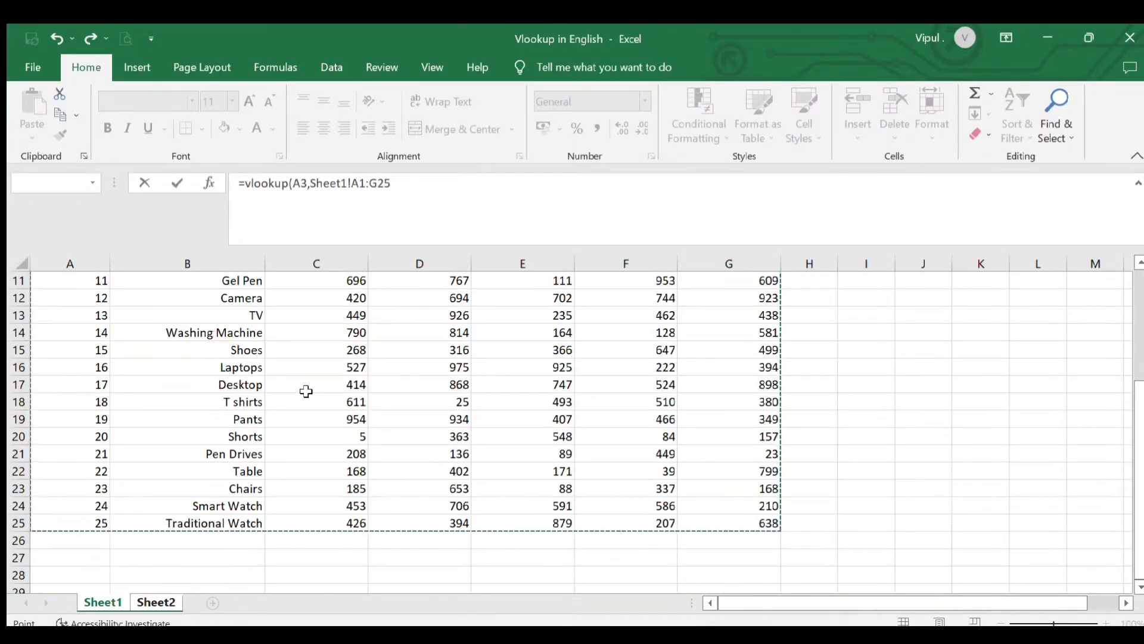
text(,)
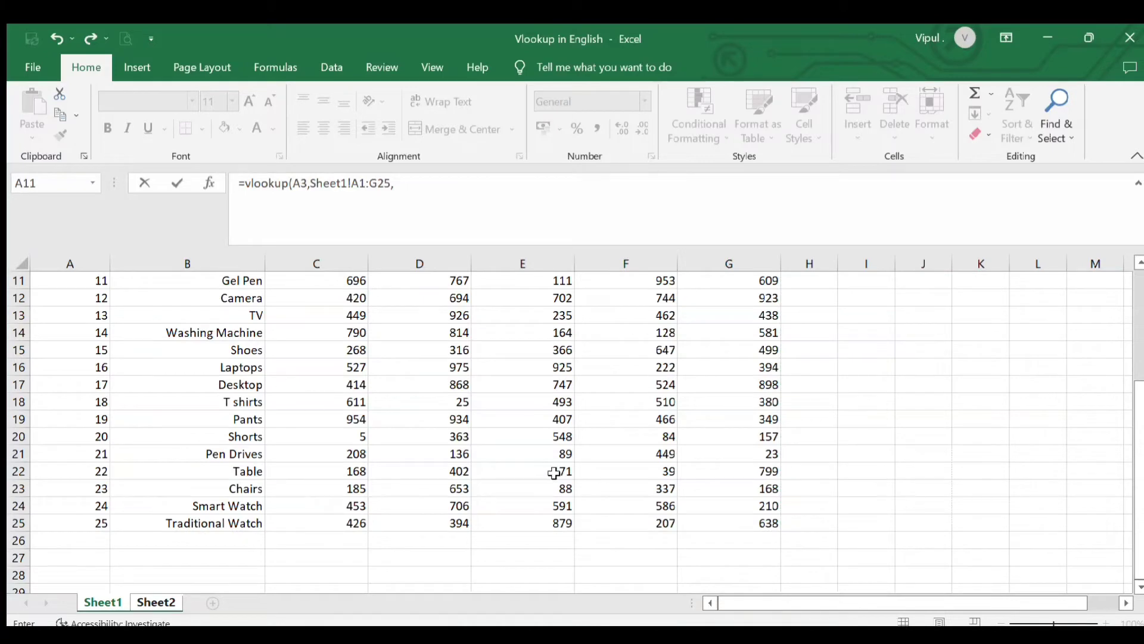
Complete the B3 formula with column index 6, without a range lookup argument, as =VLOOKUP(A3,Sheet1!A1:G25,6)
scroll(554, 473, up, 3)
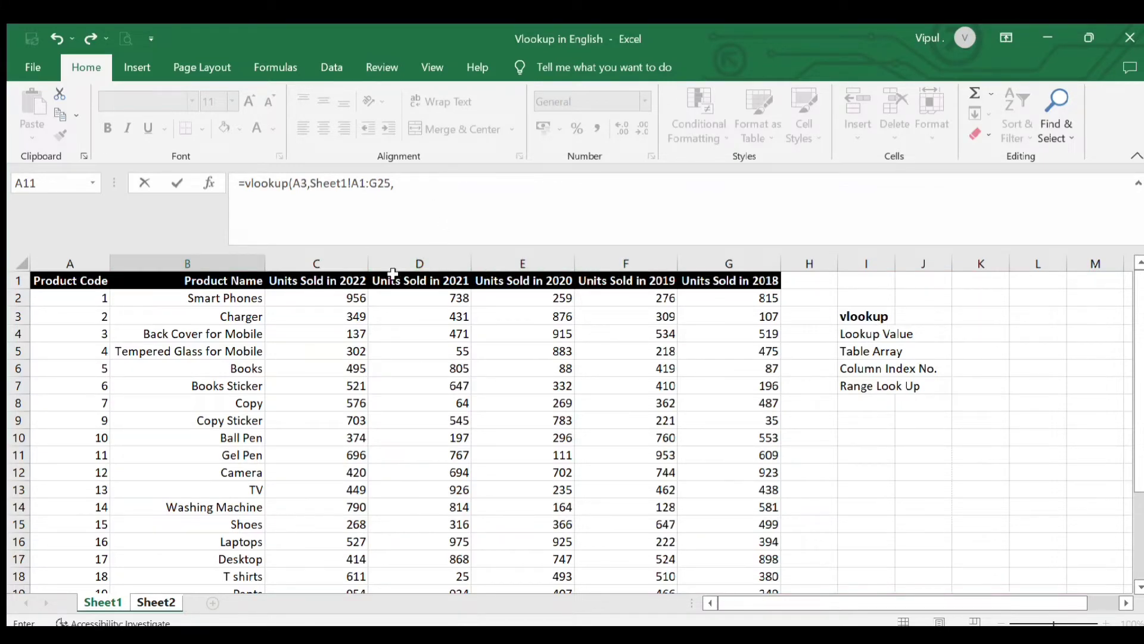
click(155, 603)
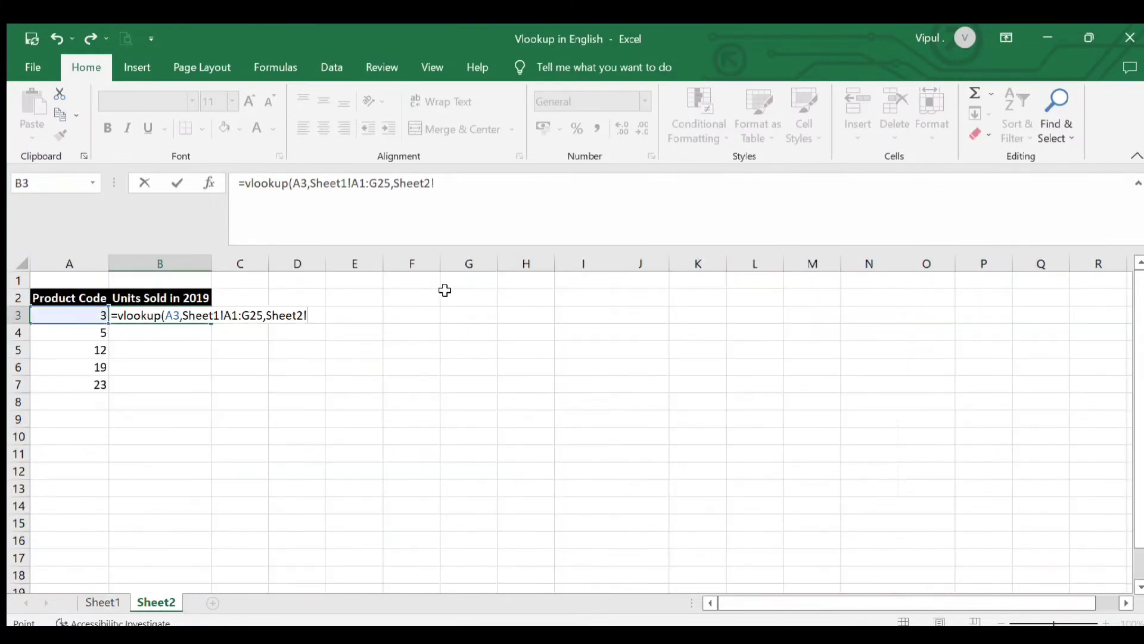
click(488, 194)
key(BackSpace)
key(BackSpace)
key(BackSpace)
key(BackSpace)
key(BackSpace)
key(BackSpace)
key(BackSpace)
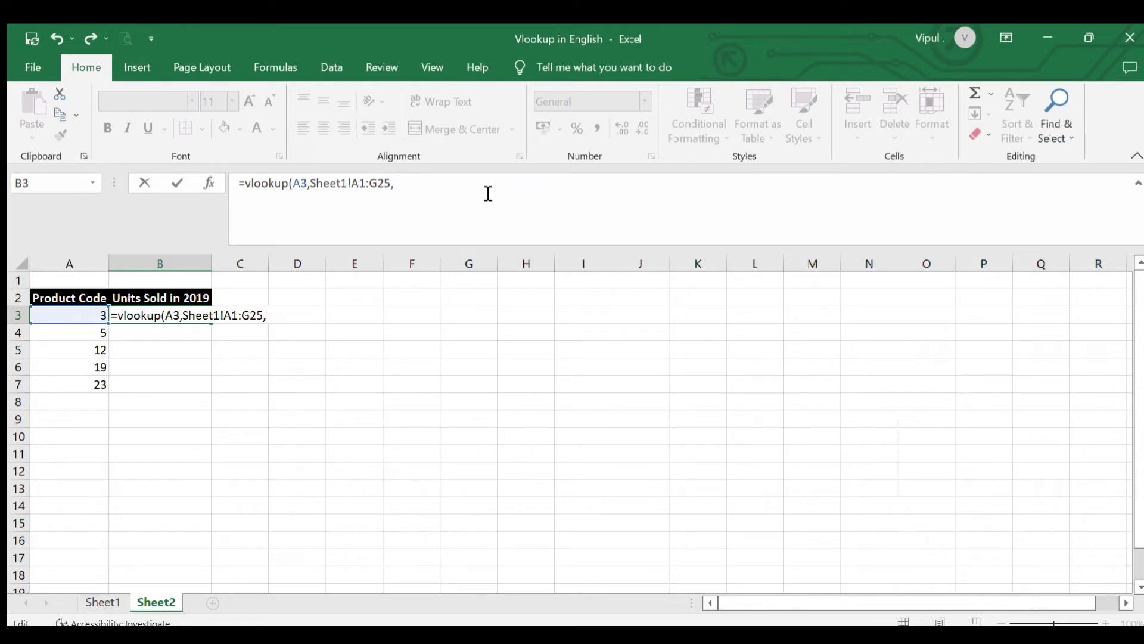
text(6,0)
key(BackSpace)
key(BackSpace)
key(Return)
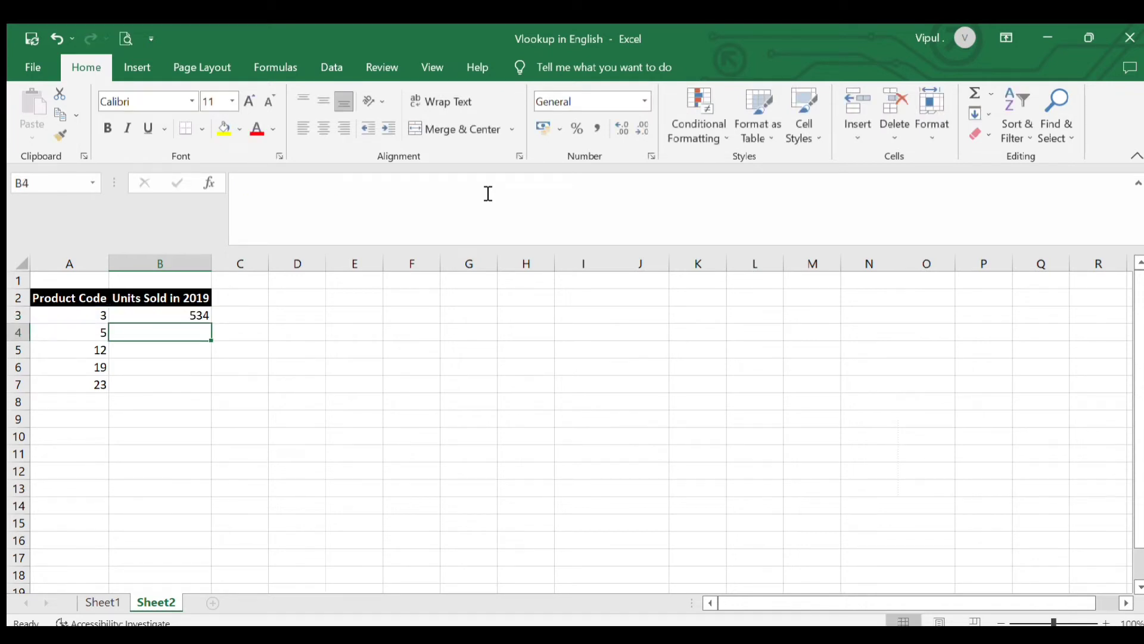
double_click(171, 315)
click(181, 396)
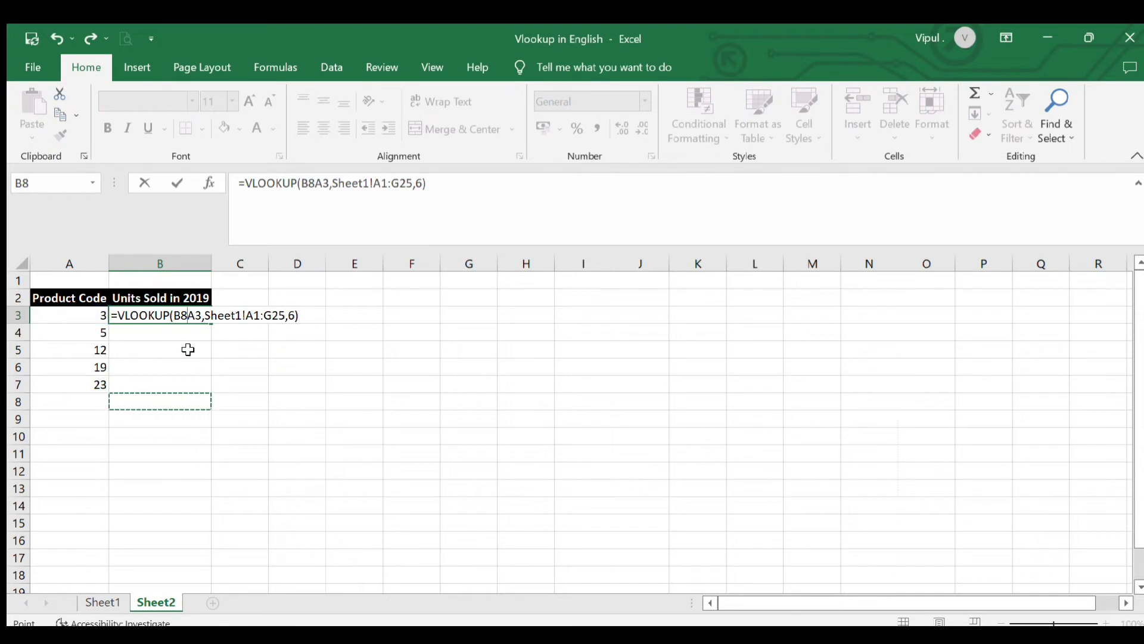
key(Escape)
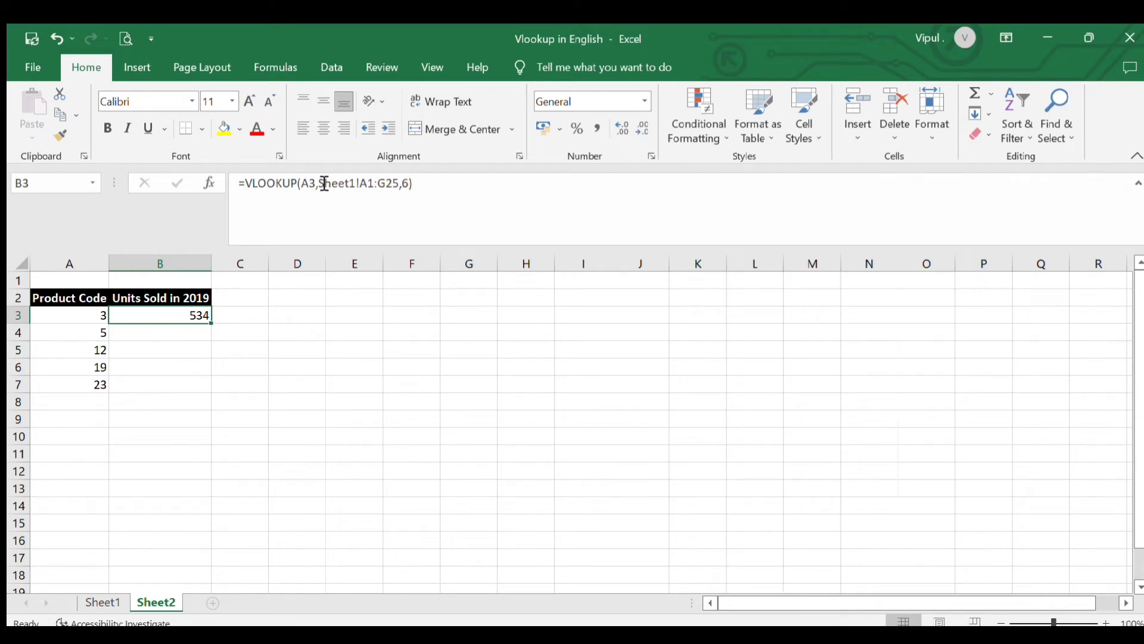
Review the B3 formula and the product codes 5 and 12 whose 2019 units are still missing in Sheet2
click(189, 370)
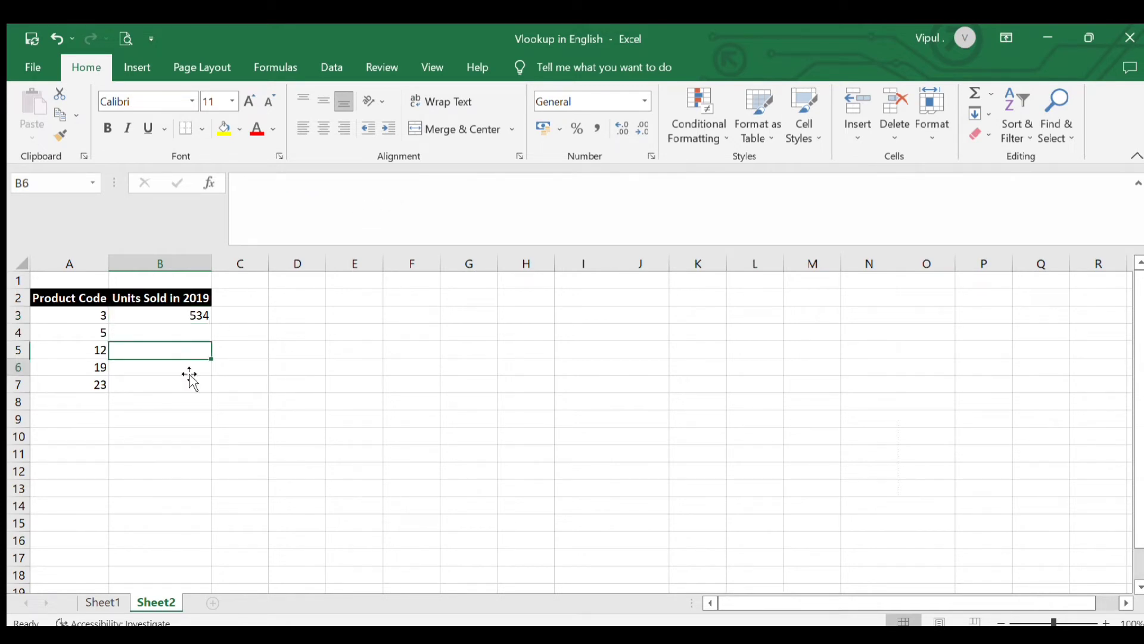
click(194, 318)
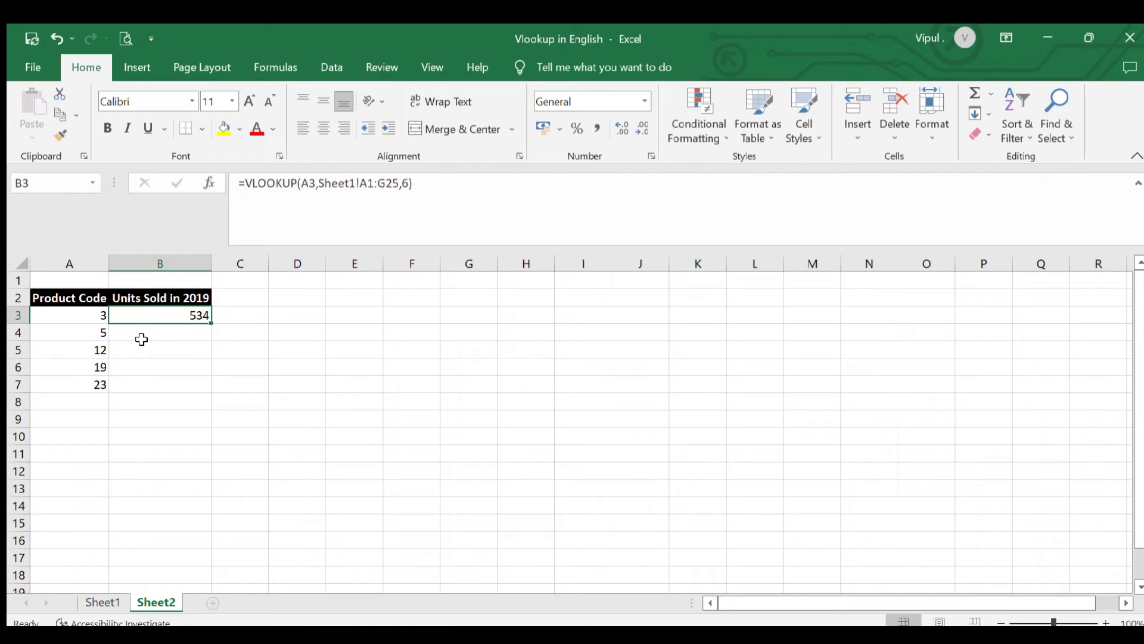
click(178, 339)
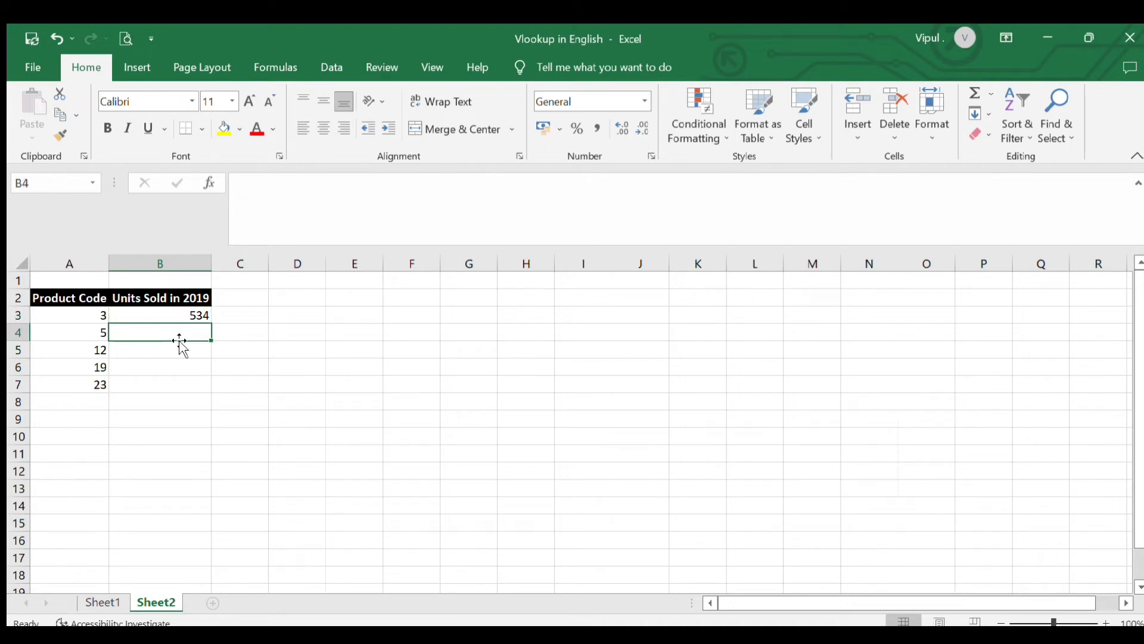
click(95, 338)
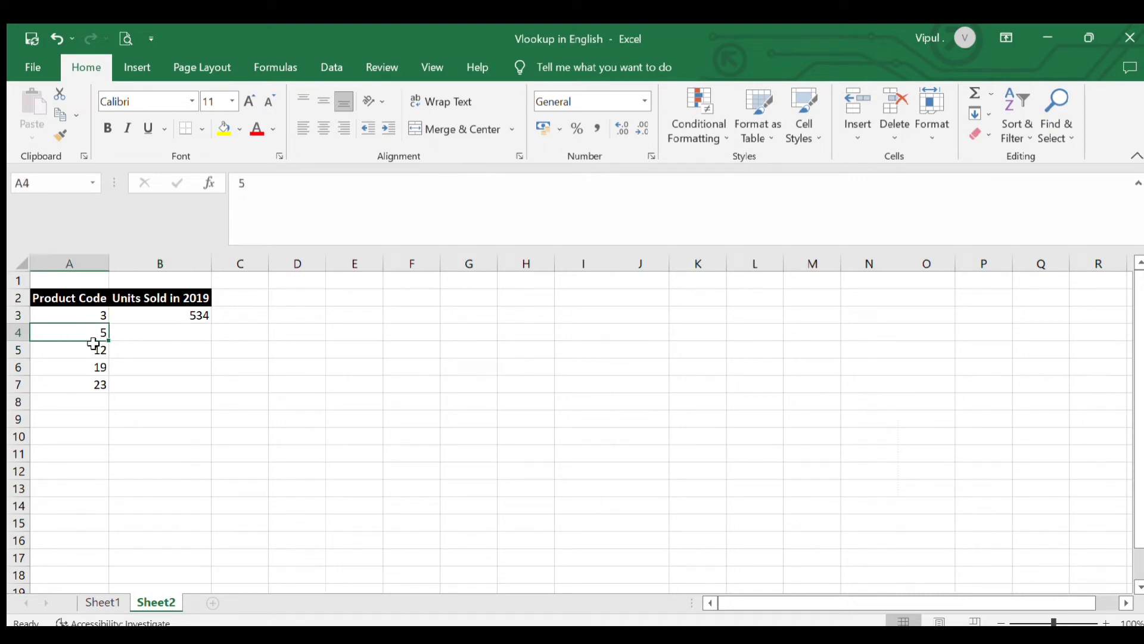
click(93, 351)
click(146, 356)
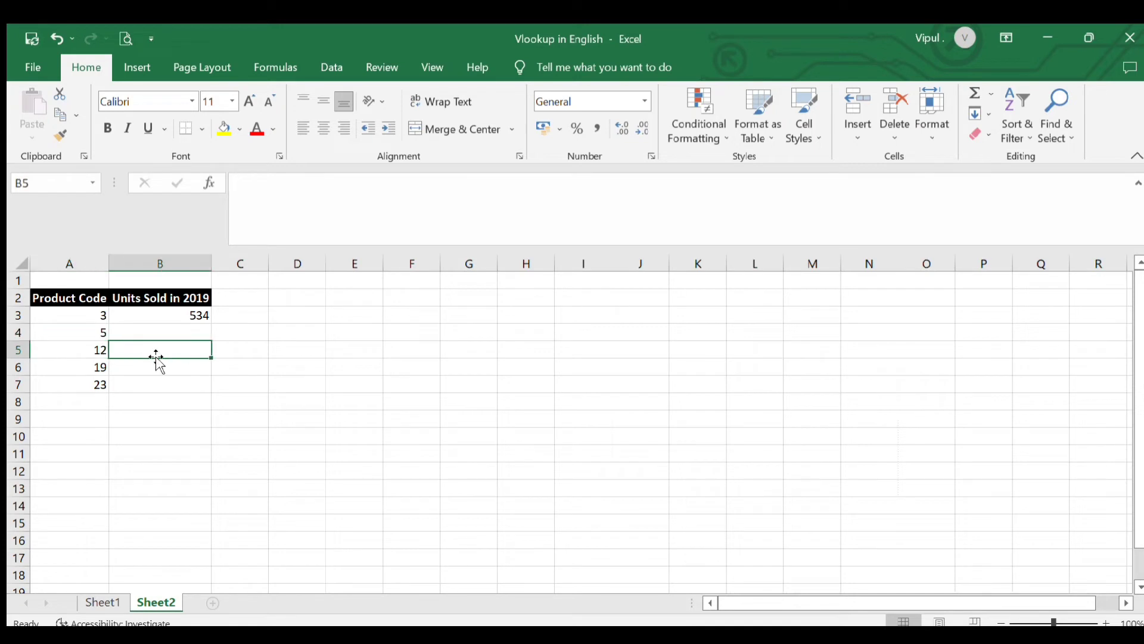
Copy the VLOOKUP formula from B3 to B4 for product code 5
click(195, 318)
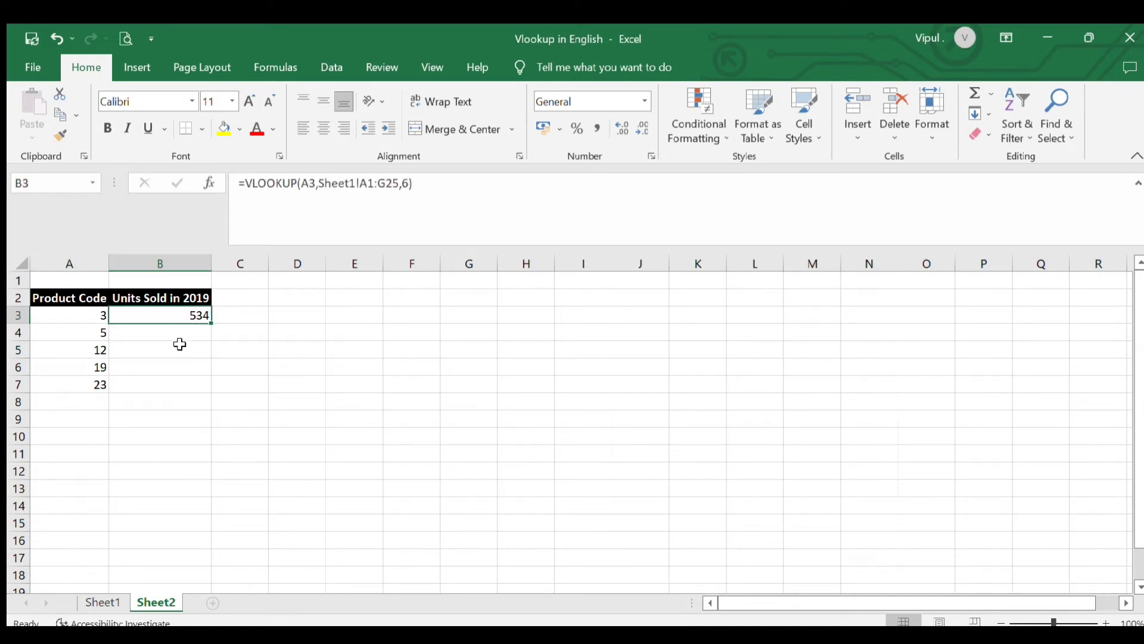
key(ctrl+c)
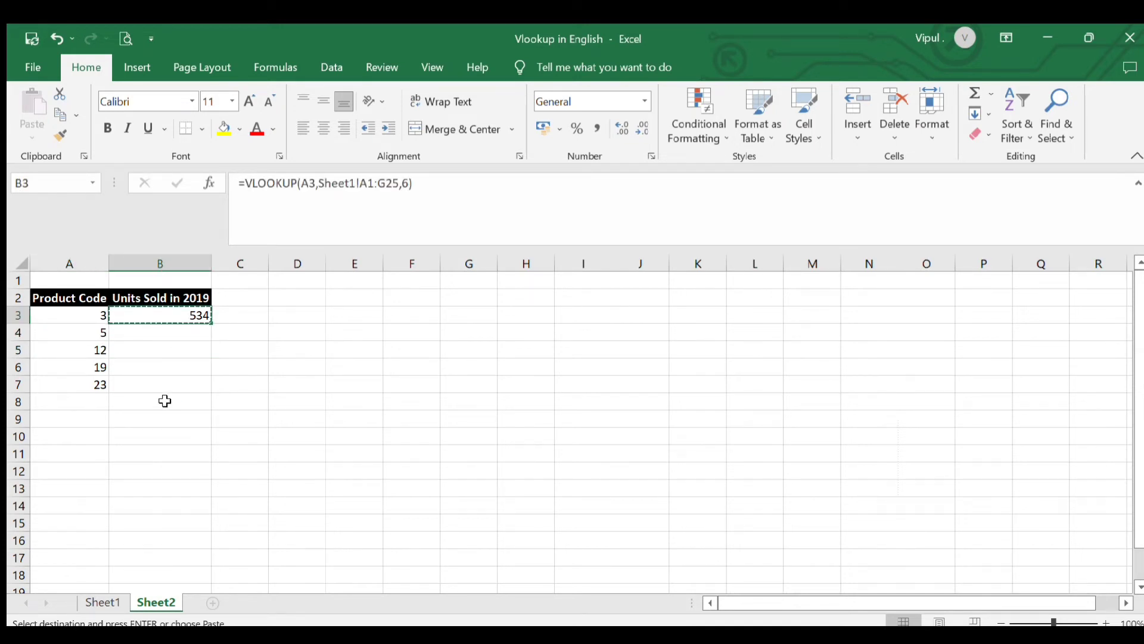
key(Down)
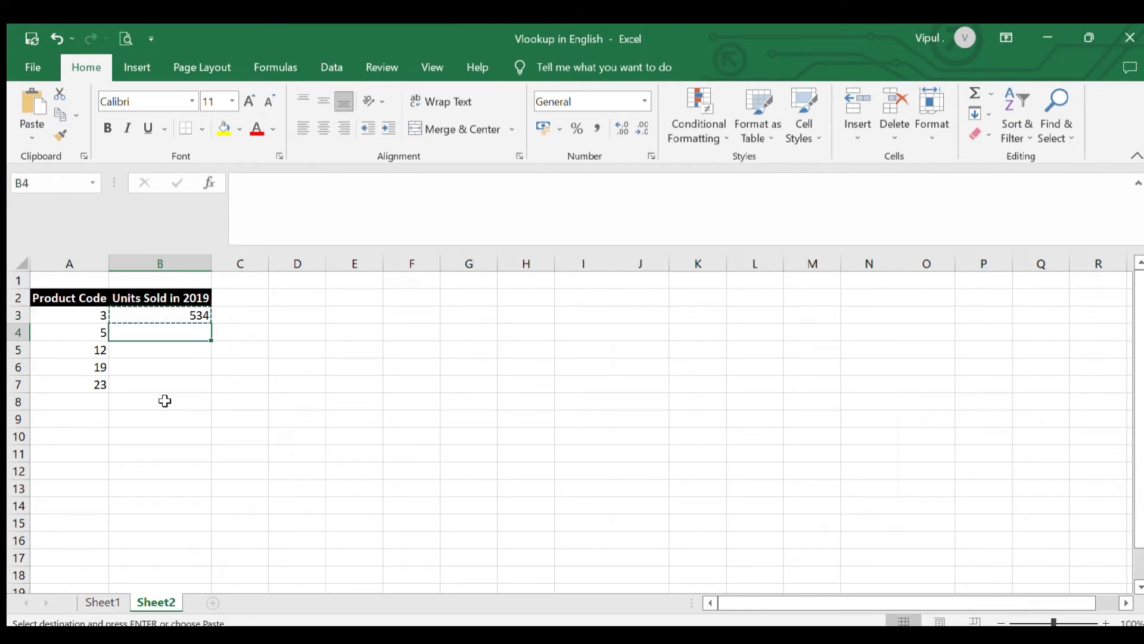
key(Return)
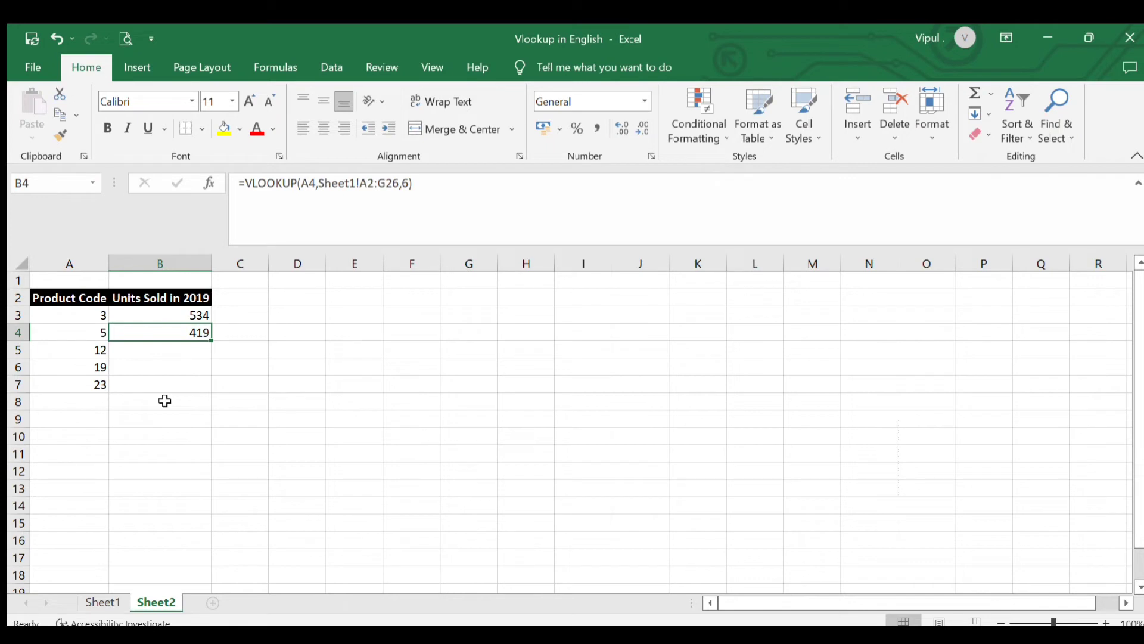
Compare the table range in Sheet2's B4 formula with the actual extent of the Sheet1 product table
click(139, 365)
click(164, 333)
click(101, 602)
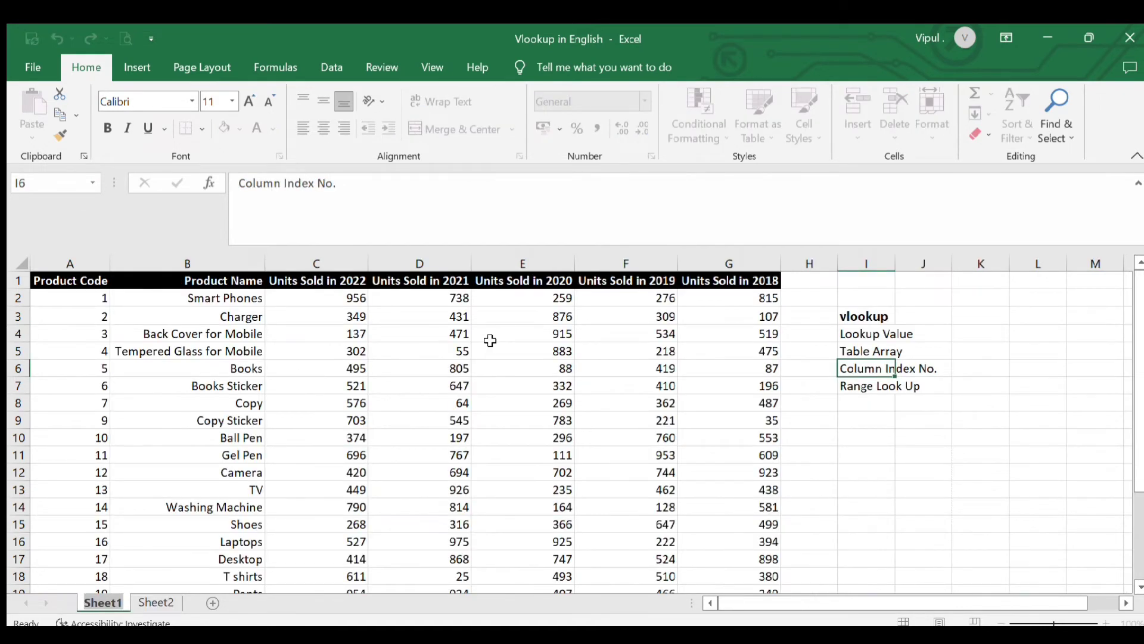
click(143, 604)
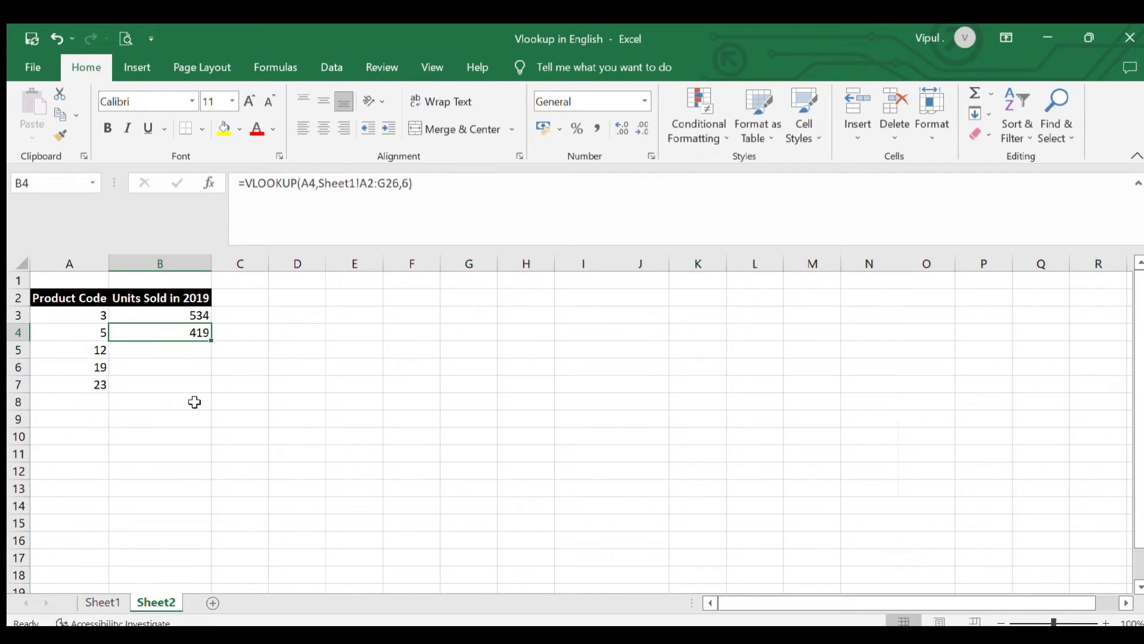
click(89, 599)
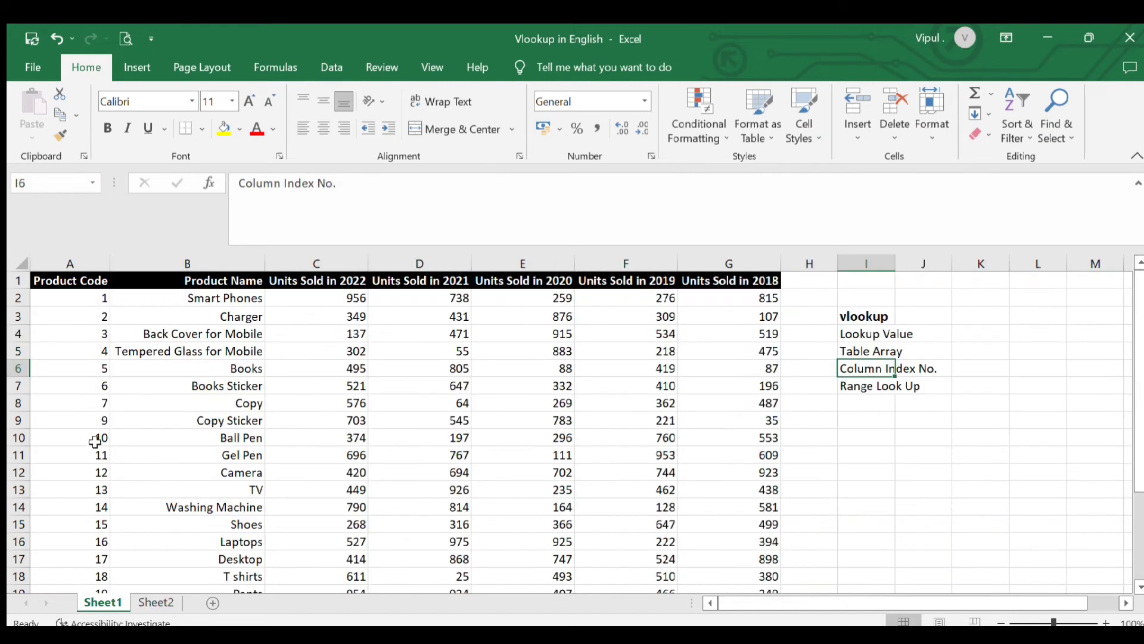
scroll(807, 488, down, 5)
click(710, 437)
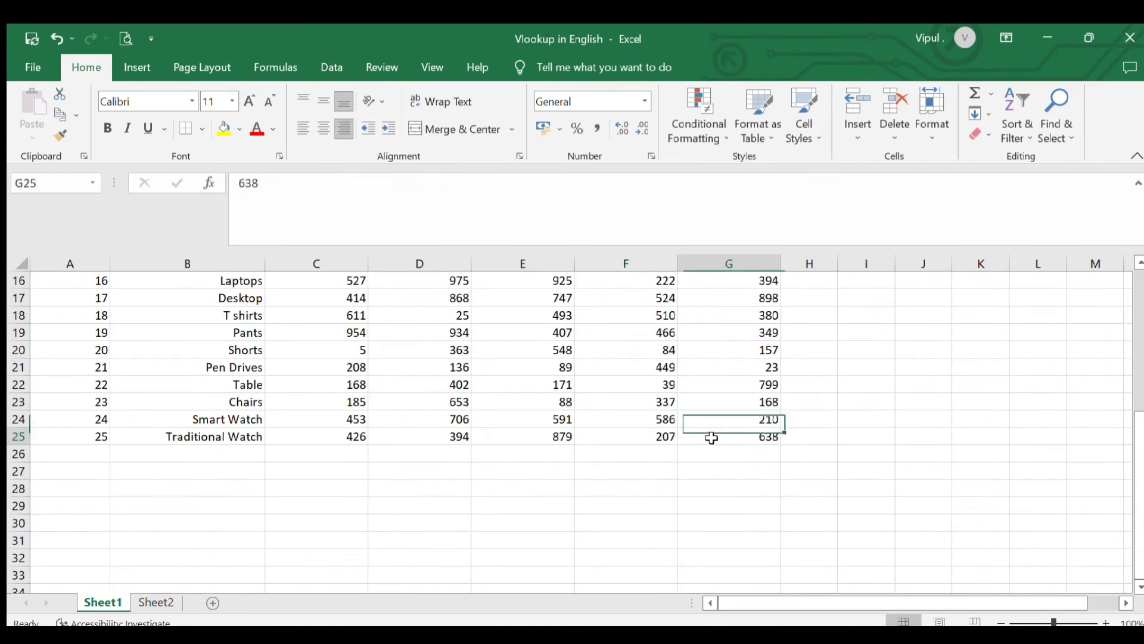
click(165, 602)
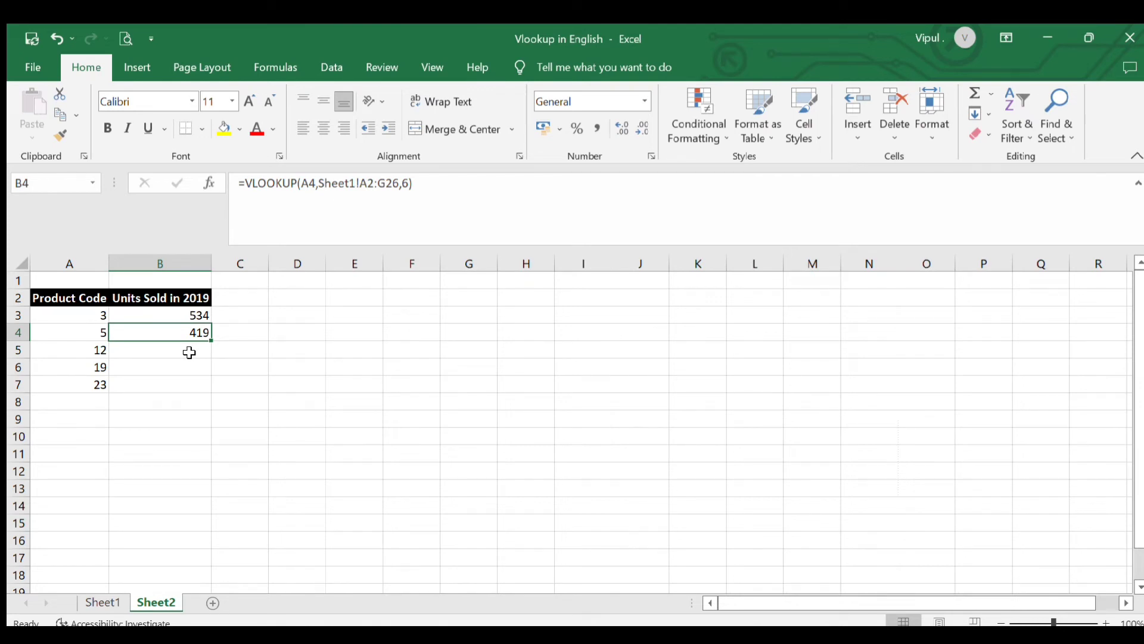
Clear the copied VLOOKUP formula from B4 after comparing it with the B3 formula
click(185, 315)
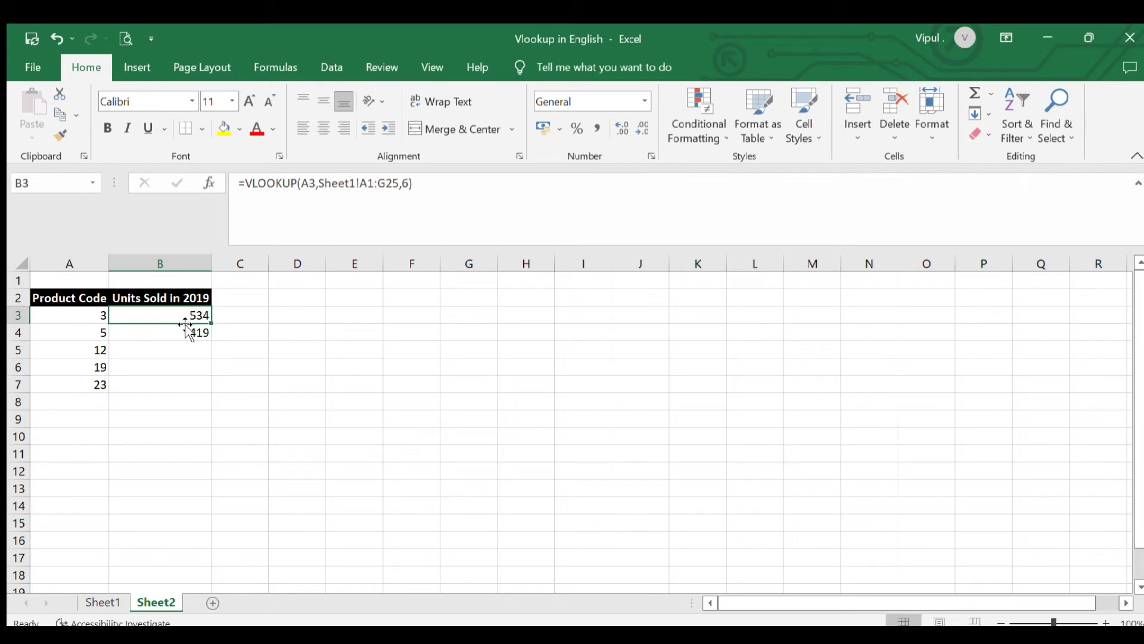
click(186, 335)
key(Delete)
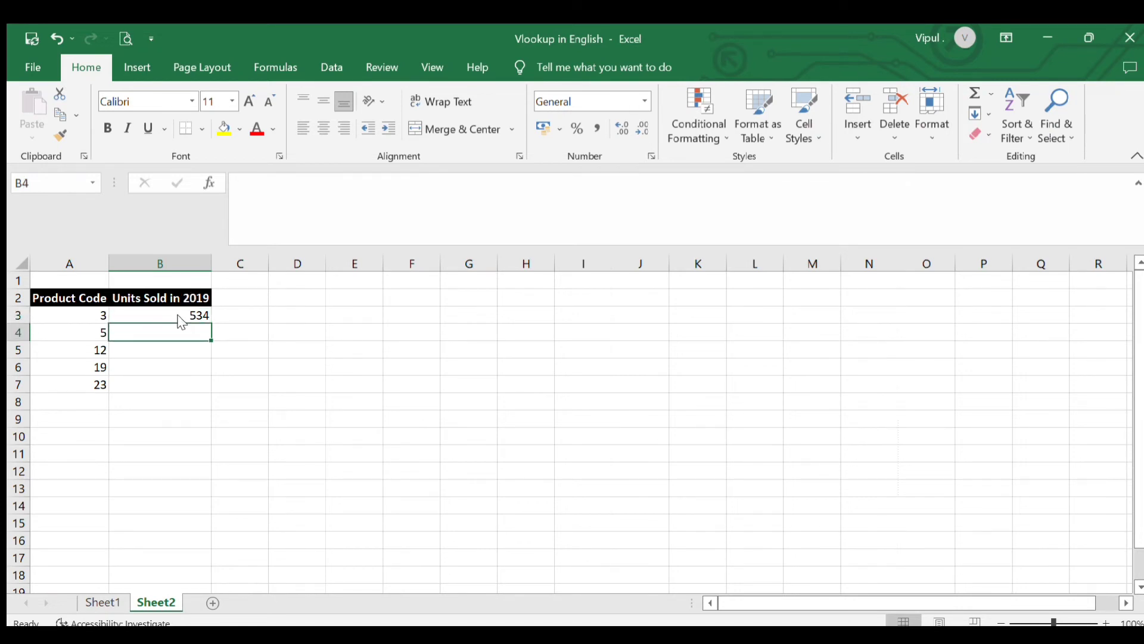
Make the B3 formula's table array absolute, giving =VLOOKUP(A3,Sheet1!$A$1:$G$25,6)
click(183, 316)
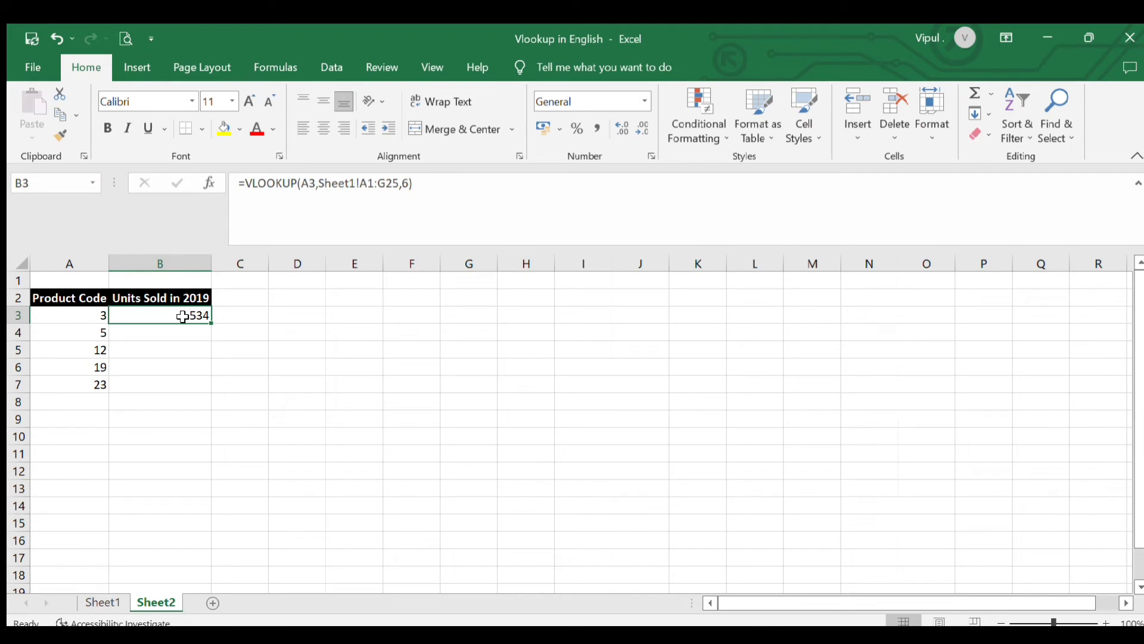
click(365, 185)
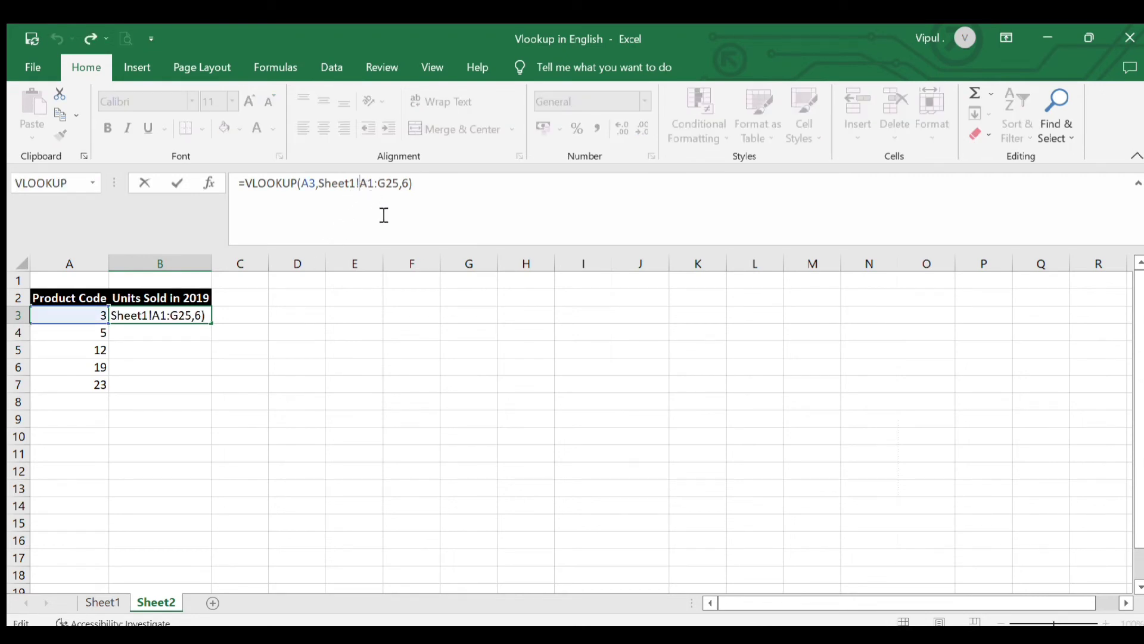
text($)
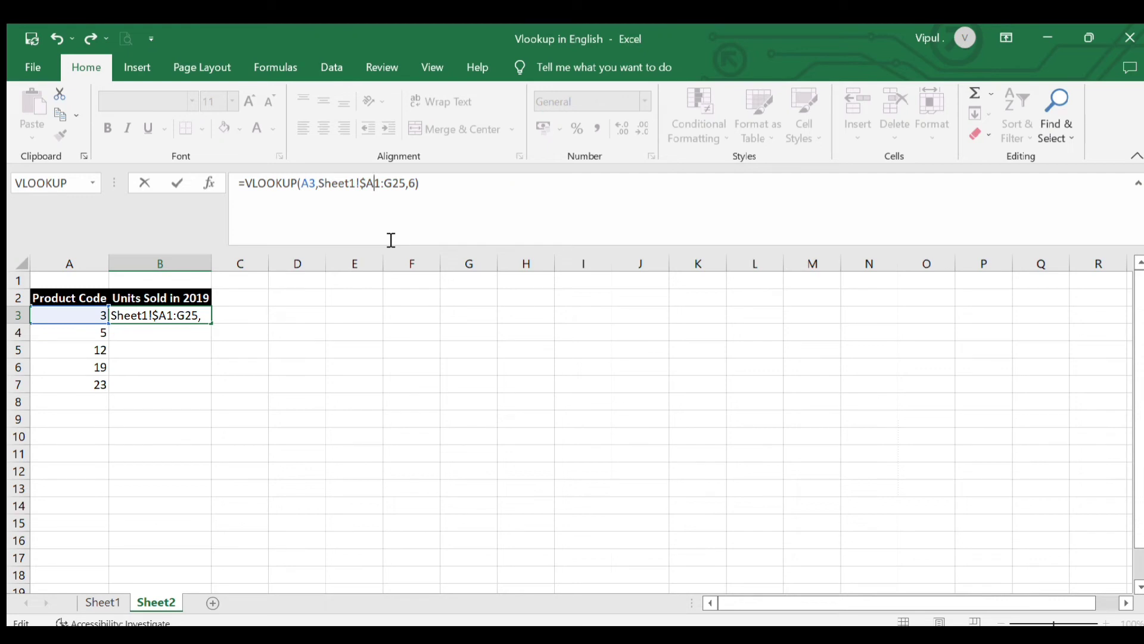
text($)
click(390, 183)
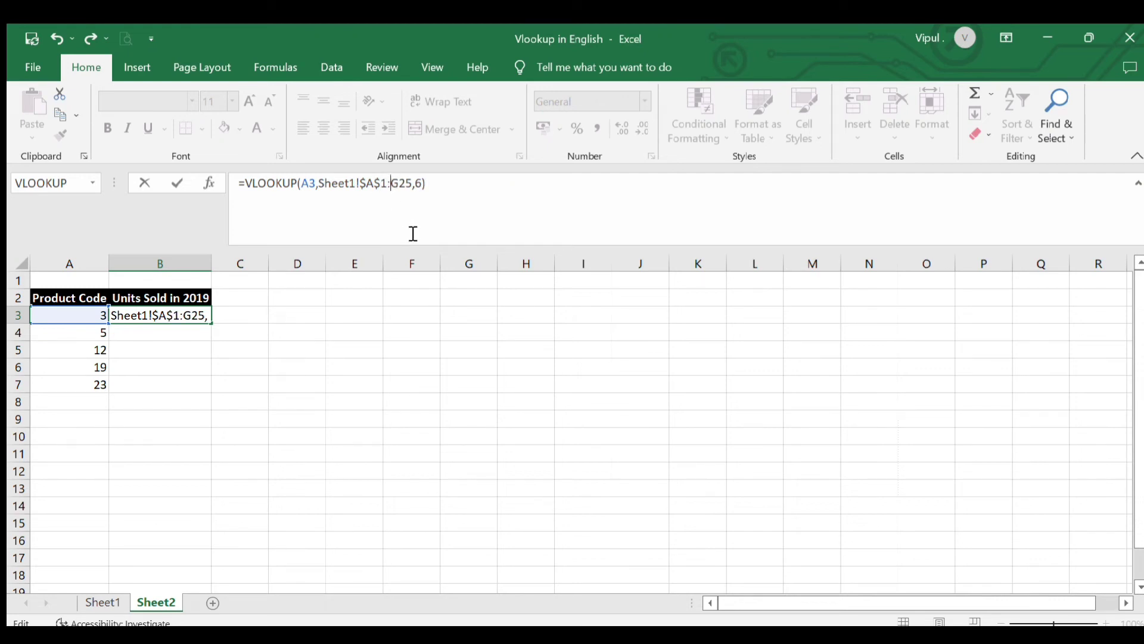
text($A)
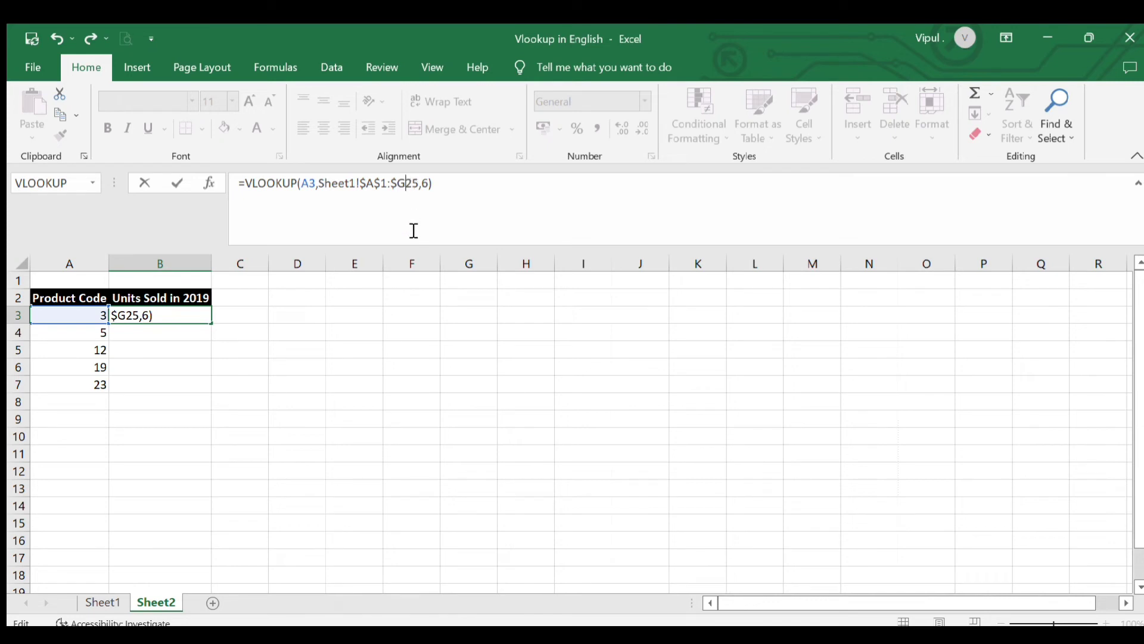
text($)
key(Return)
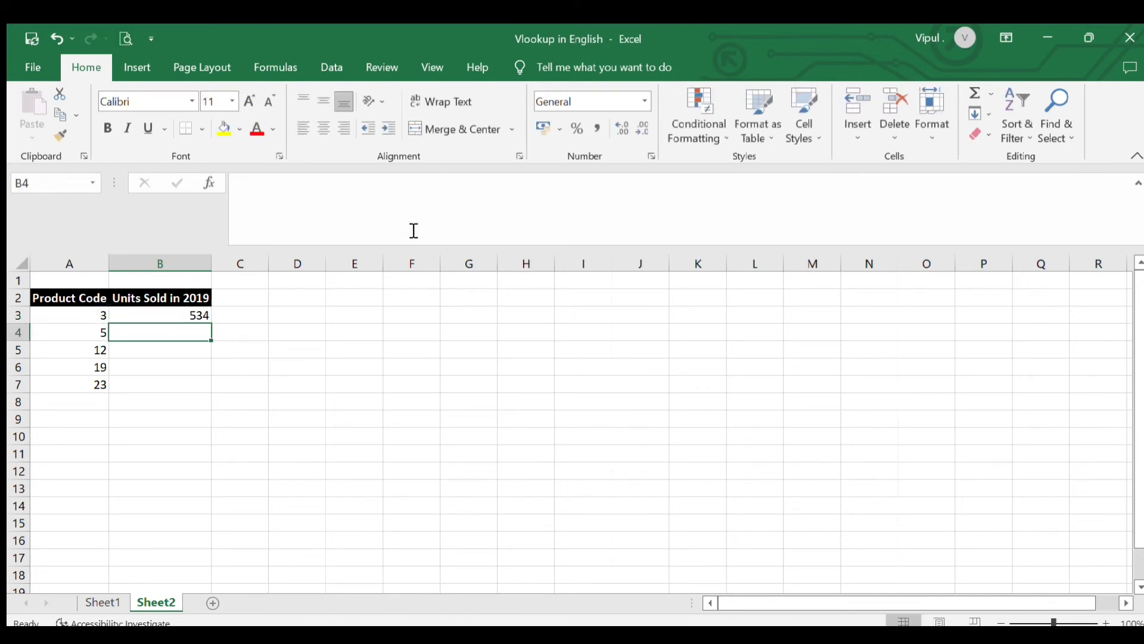
Copy the B3 formula down through B7 for product codes 5, 12, 19 and 23
key(Up)
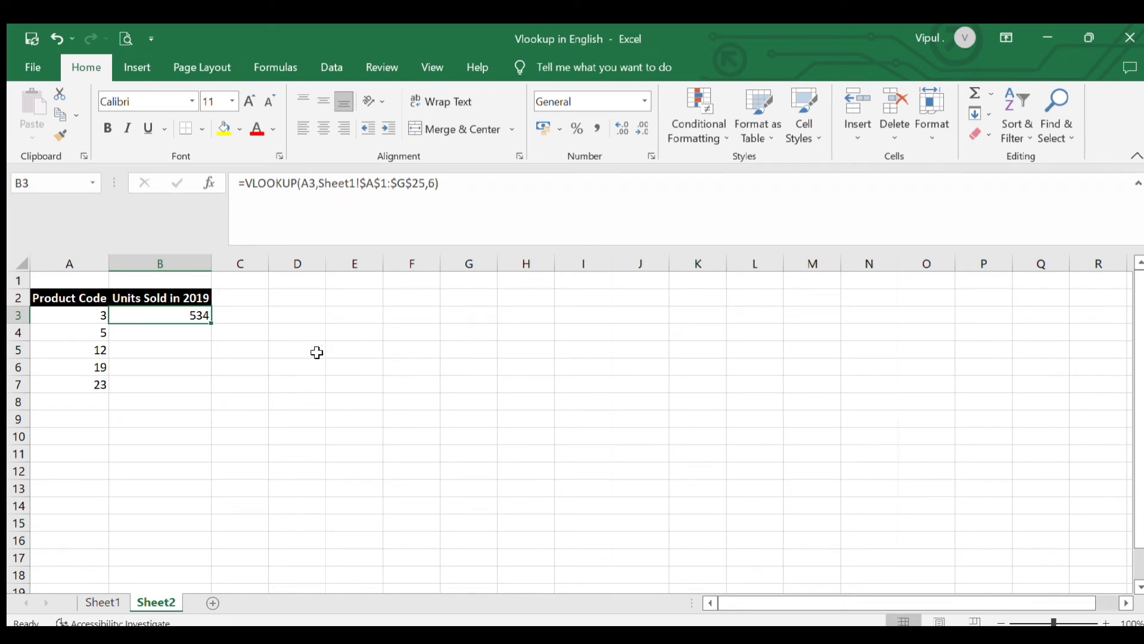
text(c)
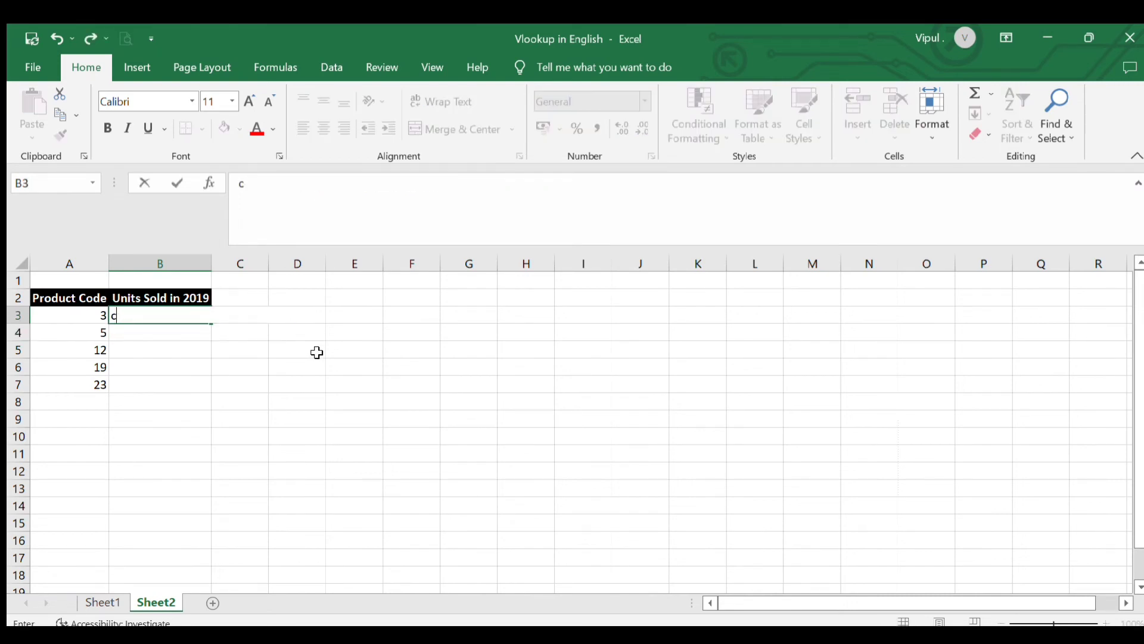
key(Escape)
key(ctrl+c)
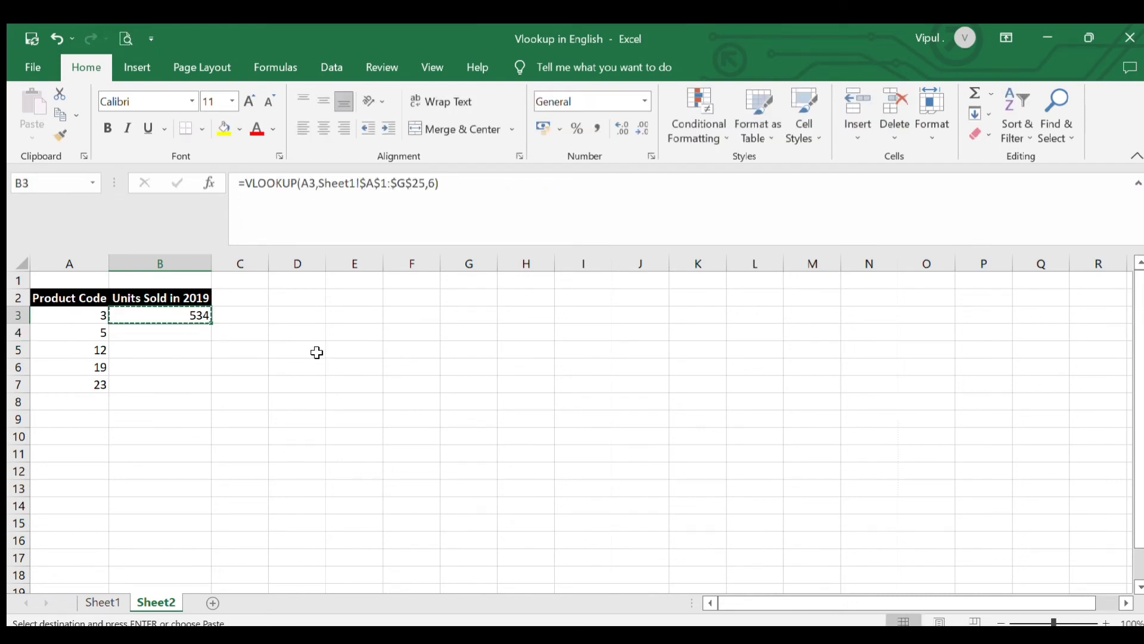
key(shift+Down)
key(shift+Down)
key(shift+Down)
key(shift+Down)
key(Return)
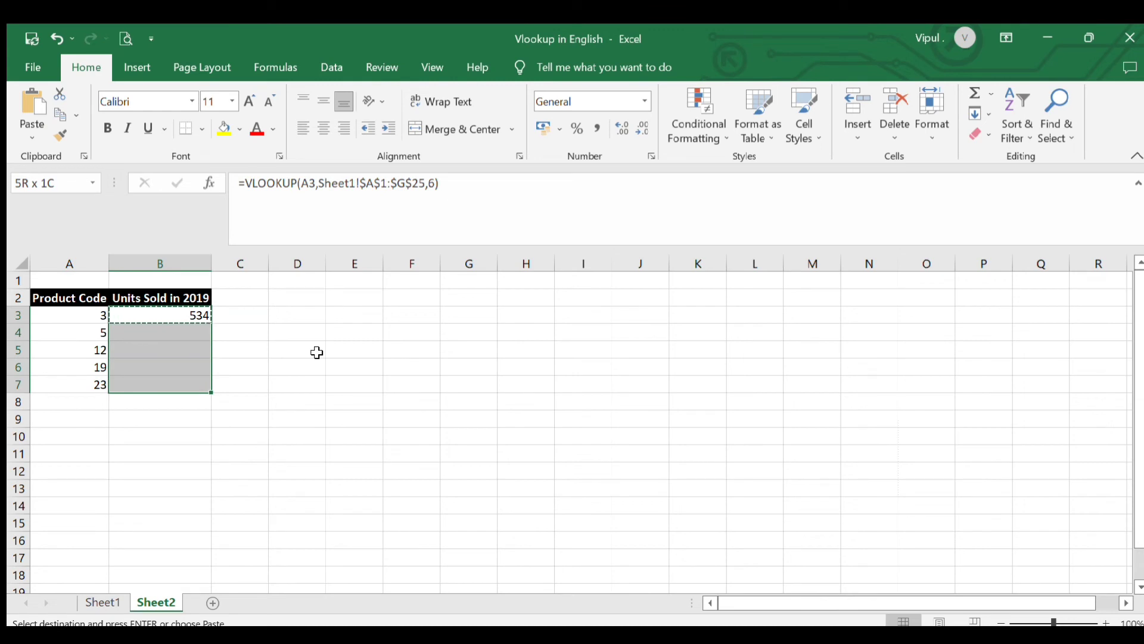
Examine the copied formulas down to B7, checking the lookup cell and locked table array in each row
key(Down)
key(Down)
key(Down)
key(Down)
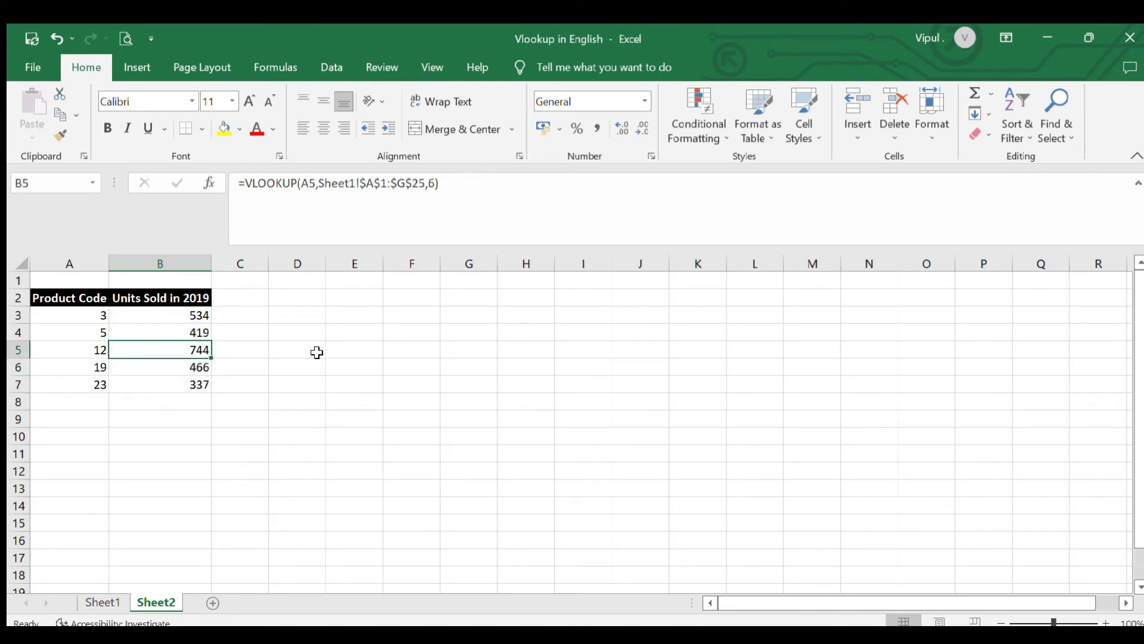
key(Up)
key(Up)
key(Down)
key(Down)
key(Left)
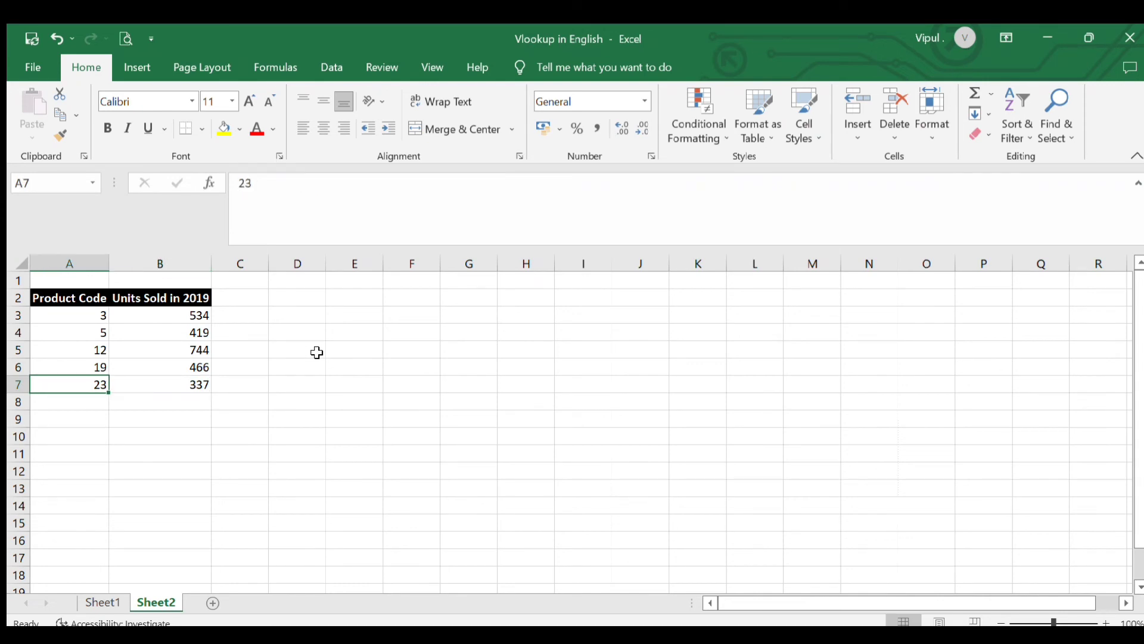
key(Right)
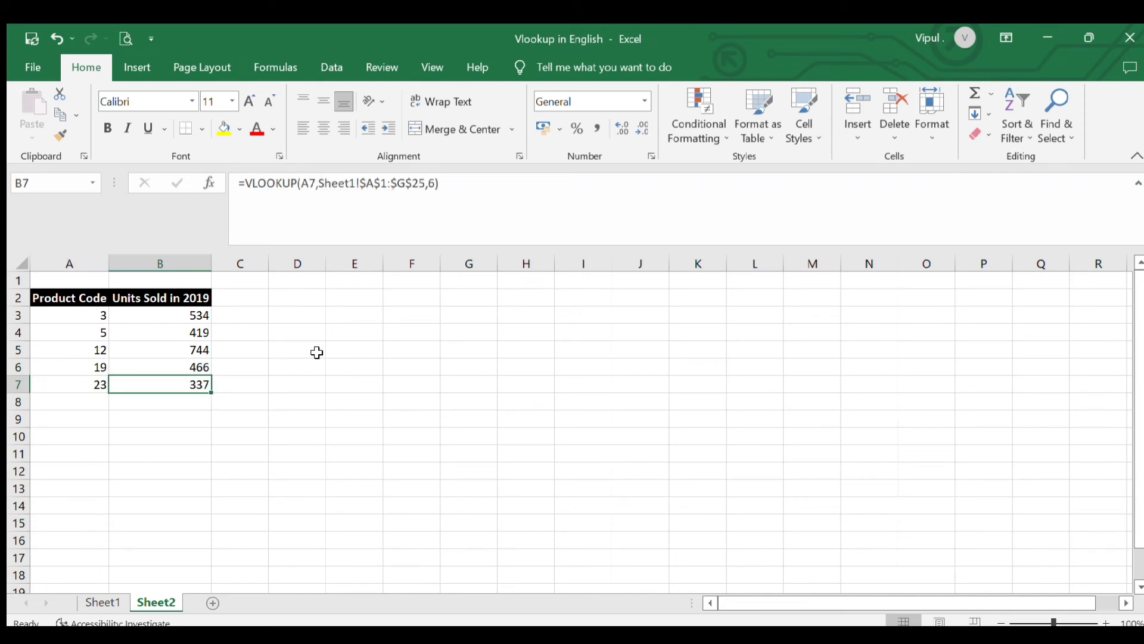
Check the 2019 units for product code 23 in the Sheet1 table against the B7 result in Sheet2
click(105, 601)
scroll(135, 472, up, 5)
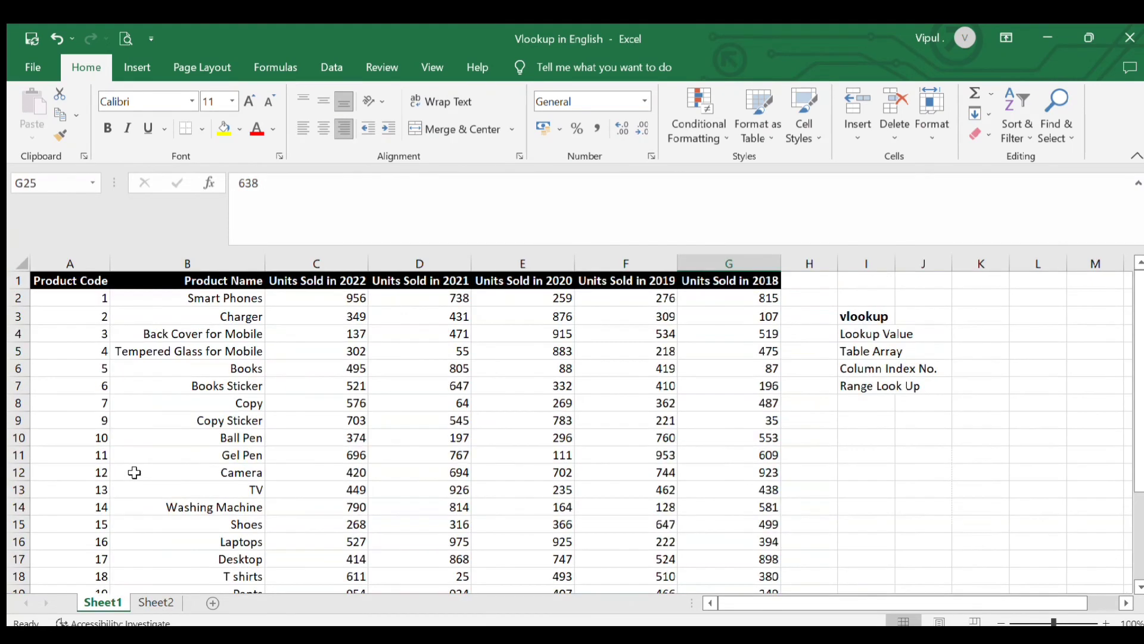
scroll(133, 472, down, 3)
click(100, 500)
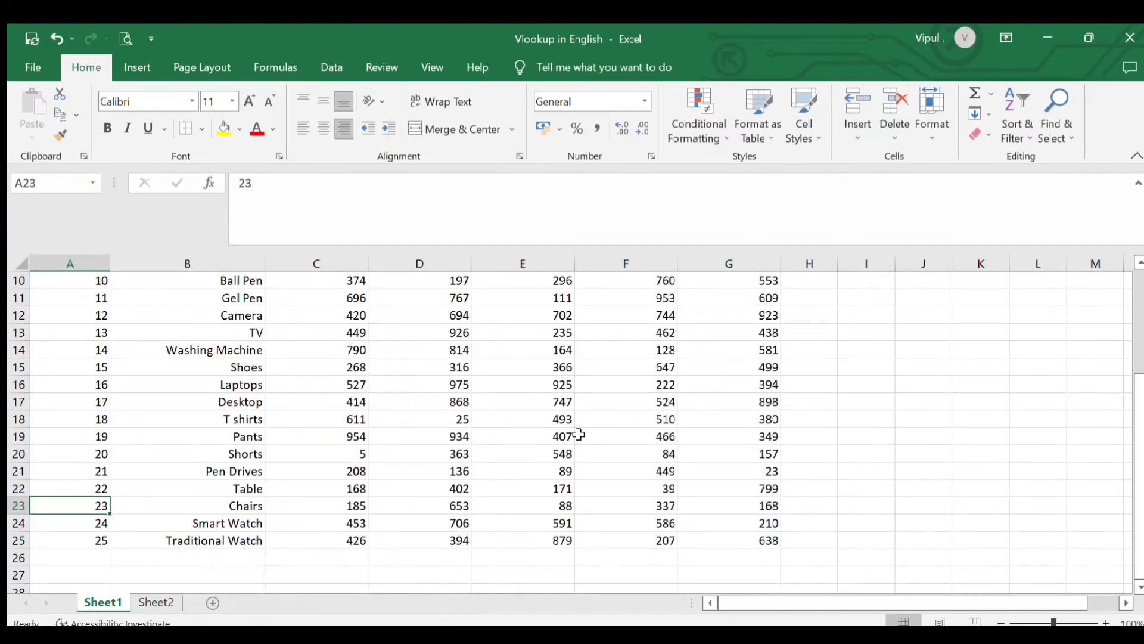
scroll(579, 434, up, 3)
scroll(655, 277, down, 3)
click(603, 500)
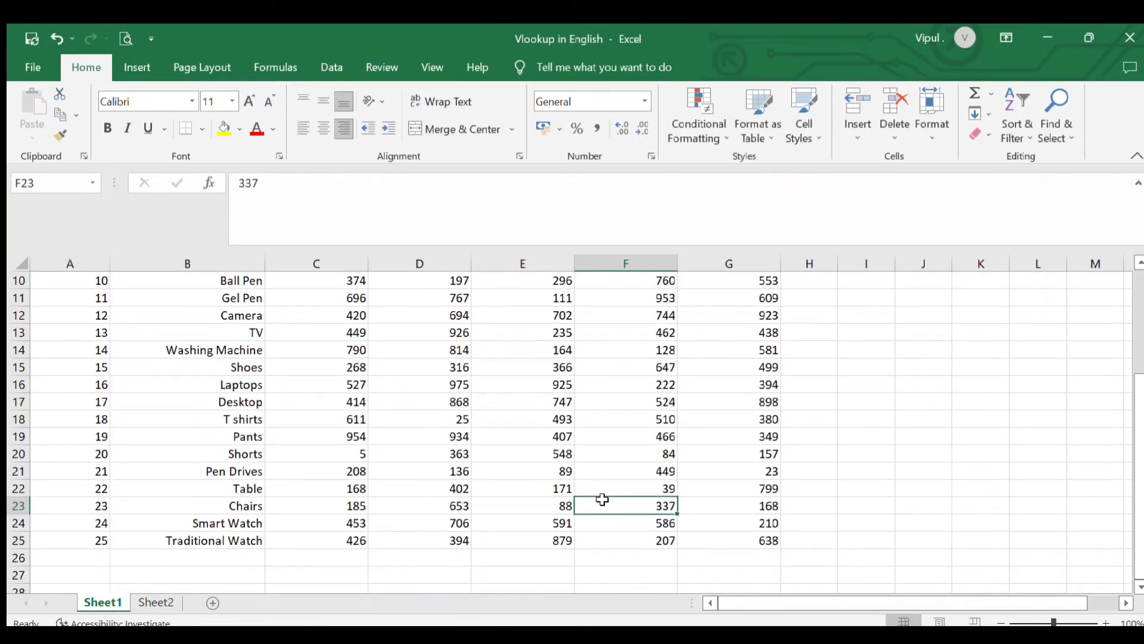
click(151, 601)
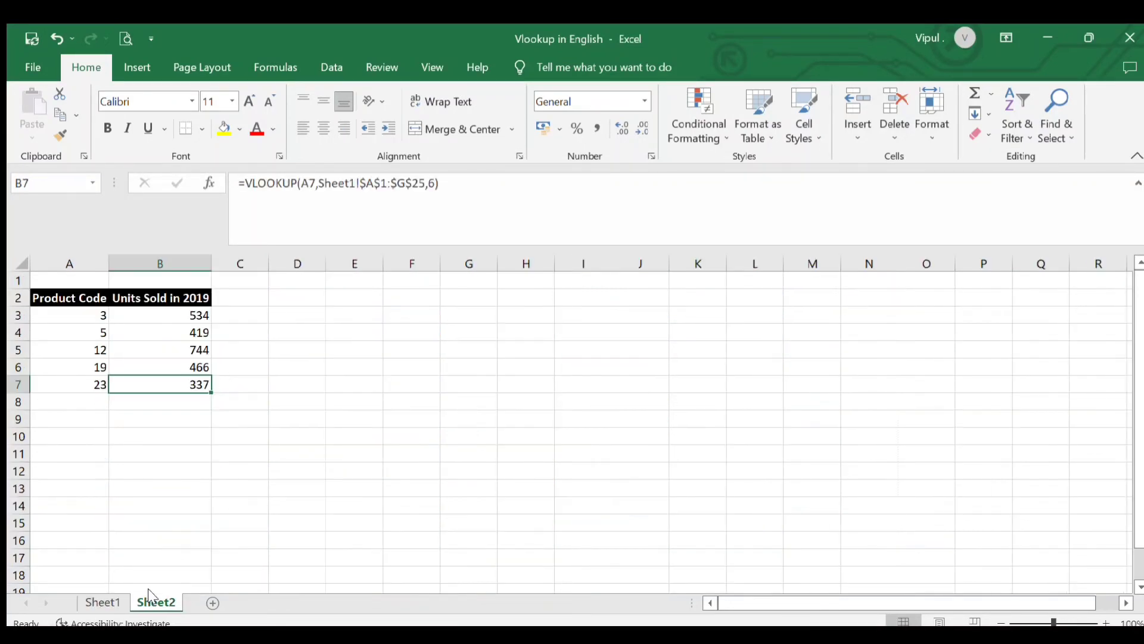
Review the VLOOKUP formulas in B3 through B6 of Sheet2
click(159, 399)
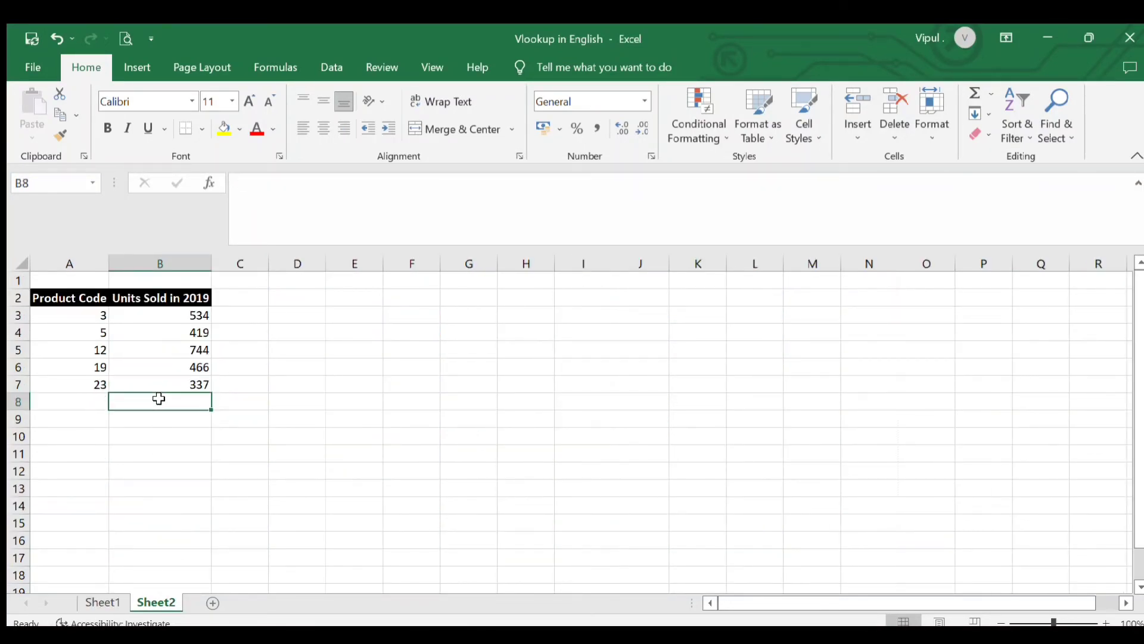
click(167, 368)
click(176, 331)
click(166, 366)
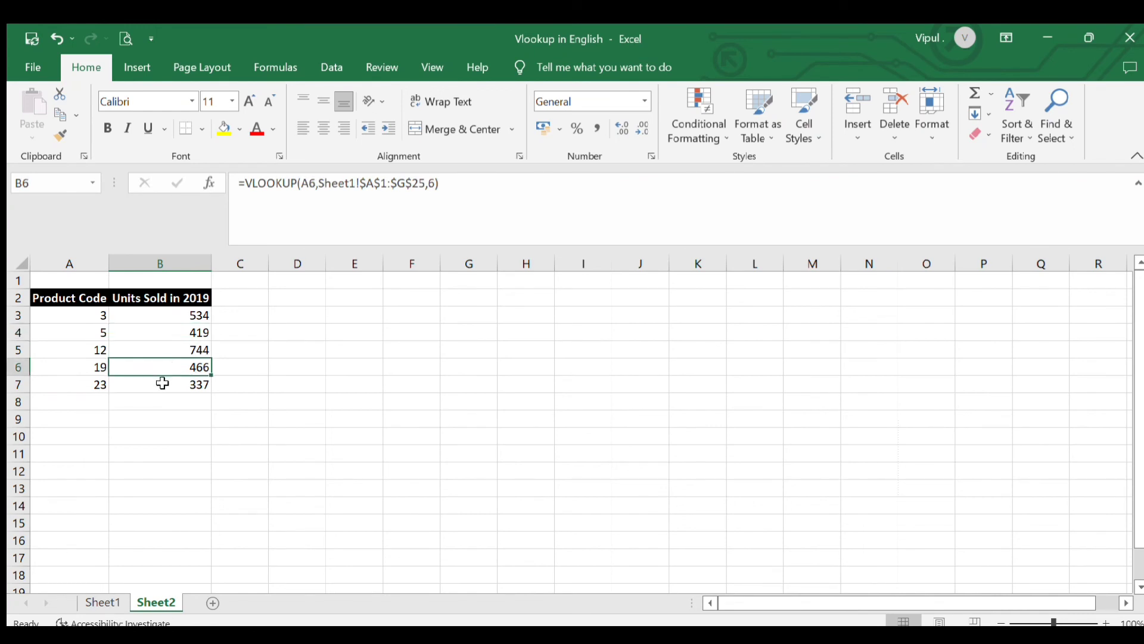
click(178, 317)
click(159, 367)
click(172, 345)
Review the VLOOKUP argument notes in Sheet1: Lookup Value, Table Array and Column Index No
click(113, 602)
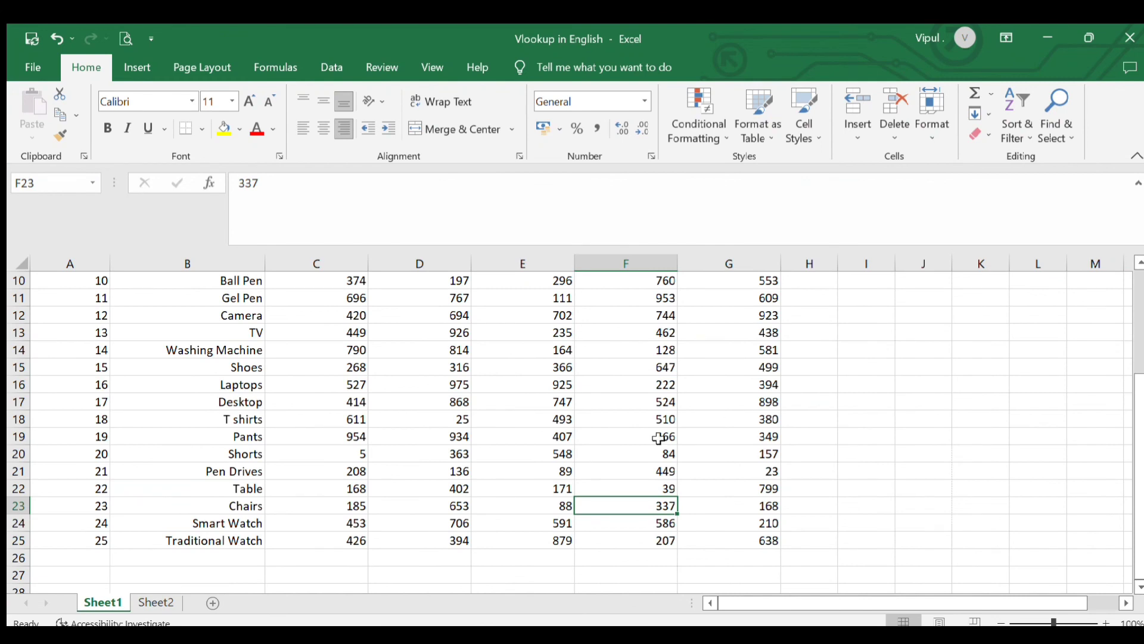
scroll(659, 435, up, 3)
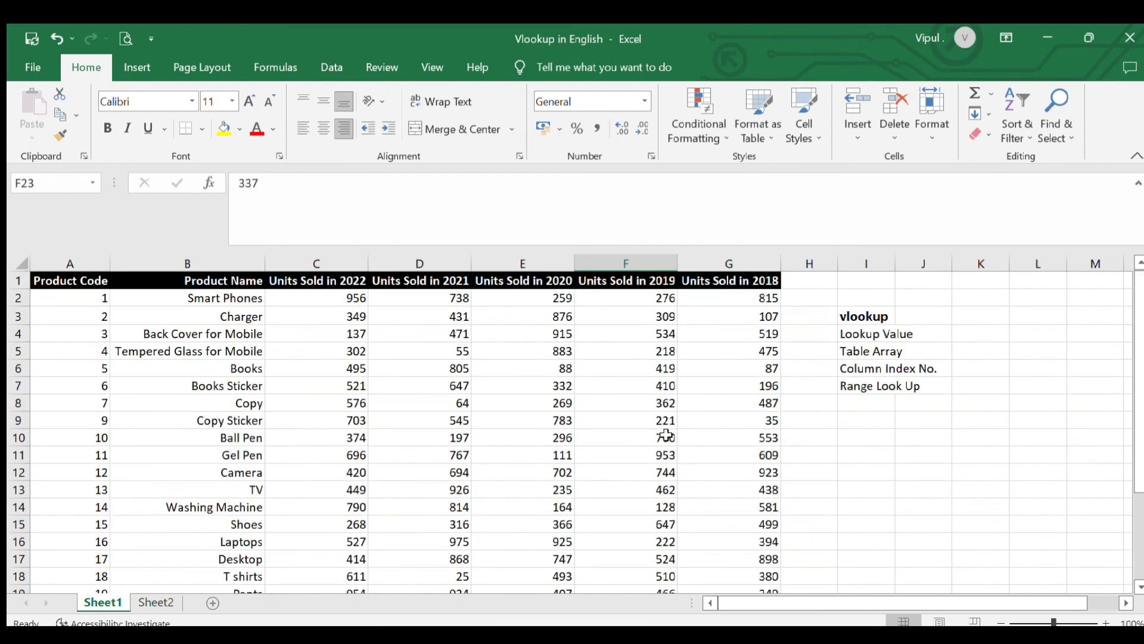
double_click(851, 334)
click(856, 443)
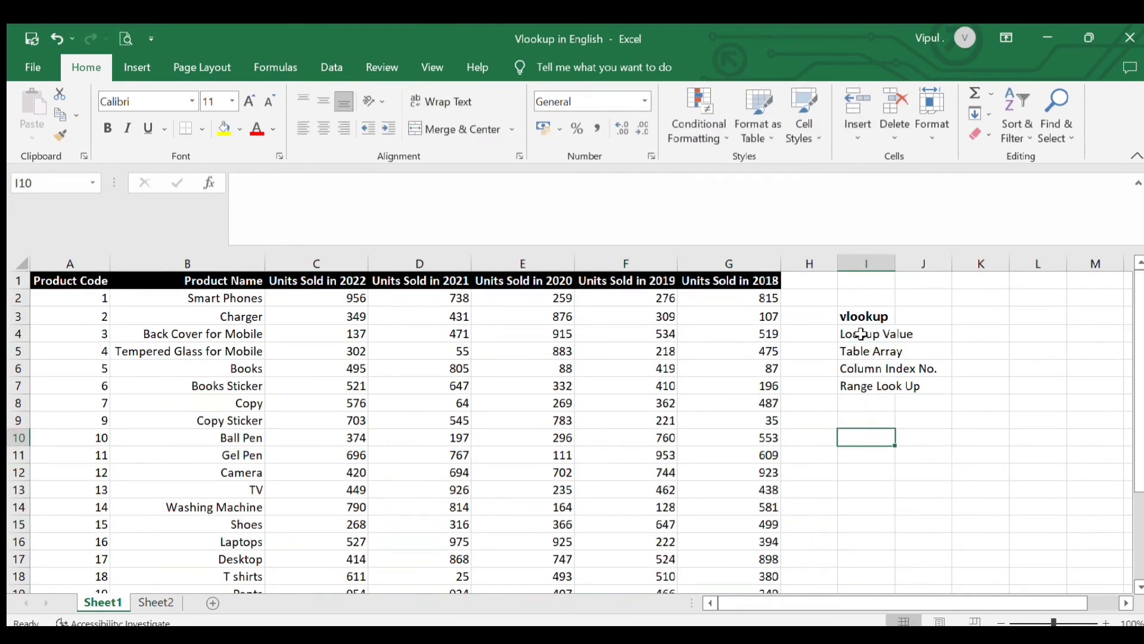
click(858, 333)
click(849, 351)
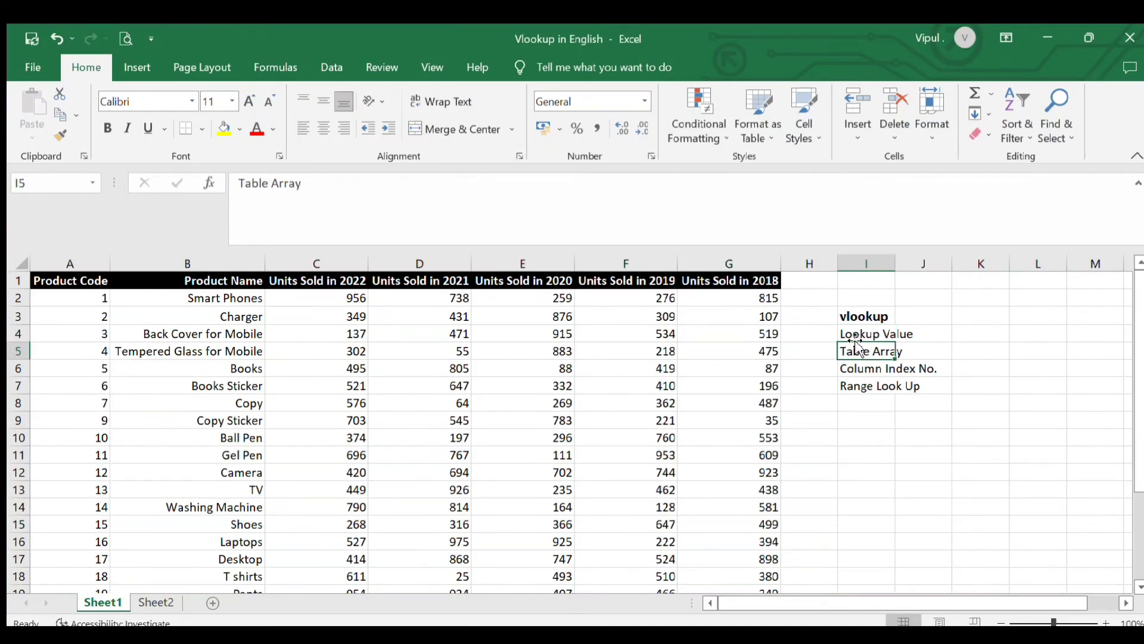
click(847, 334)
click(849, 351)
click(845, 368)
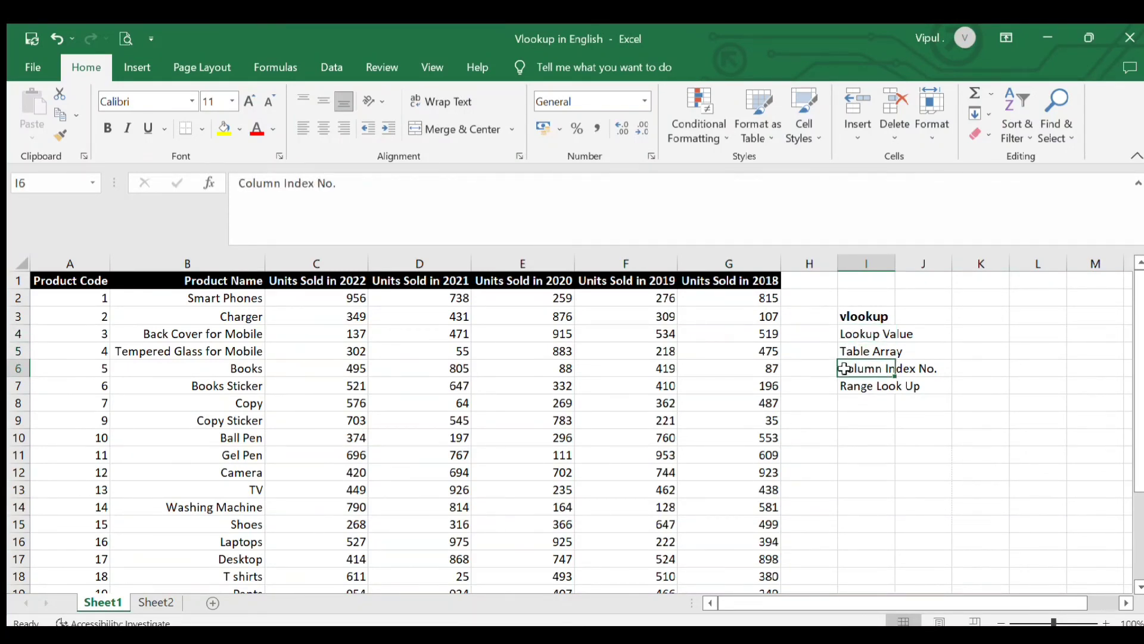
Examine the Product Code column's position as the first column of the Sheet1 table, next to Product Name
click(158, 603)
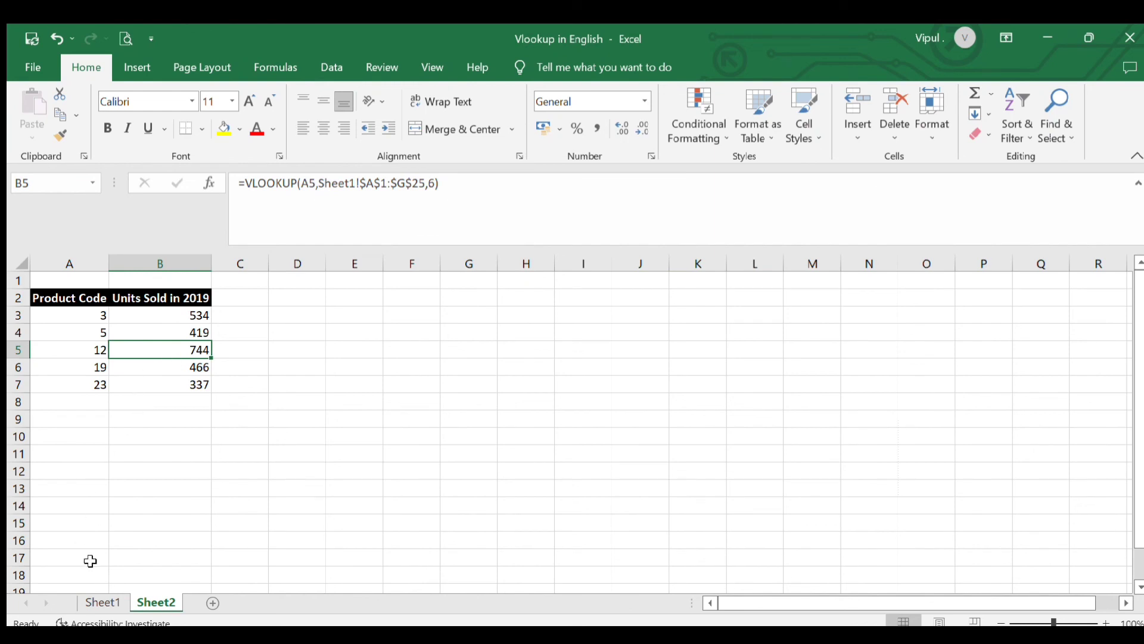
click(102, 602)
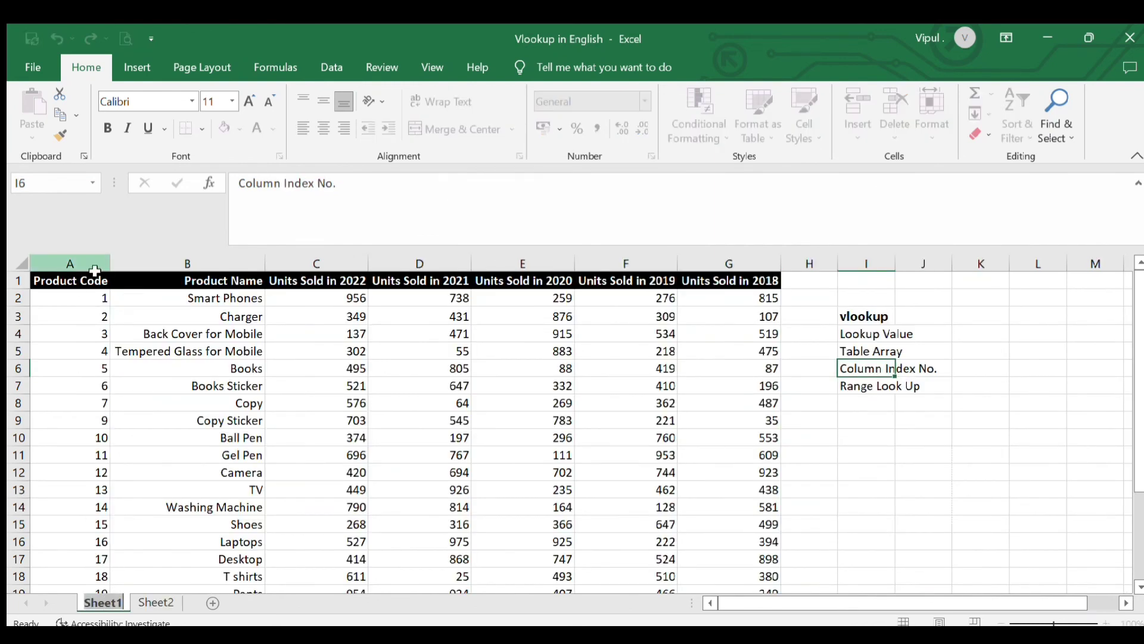
click(84, 490)
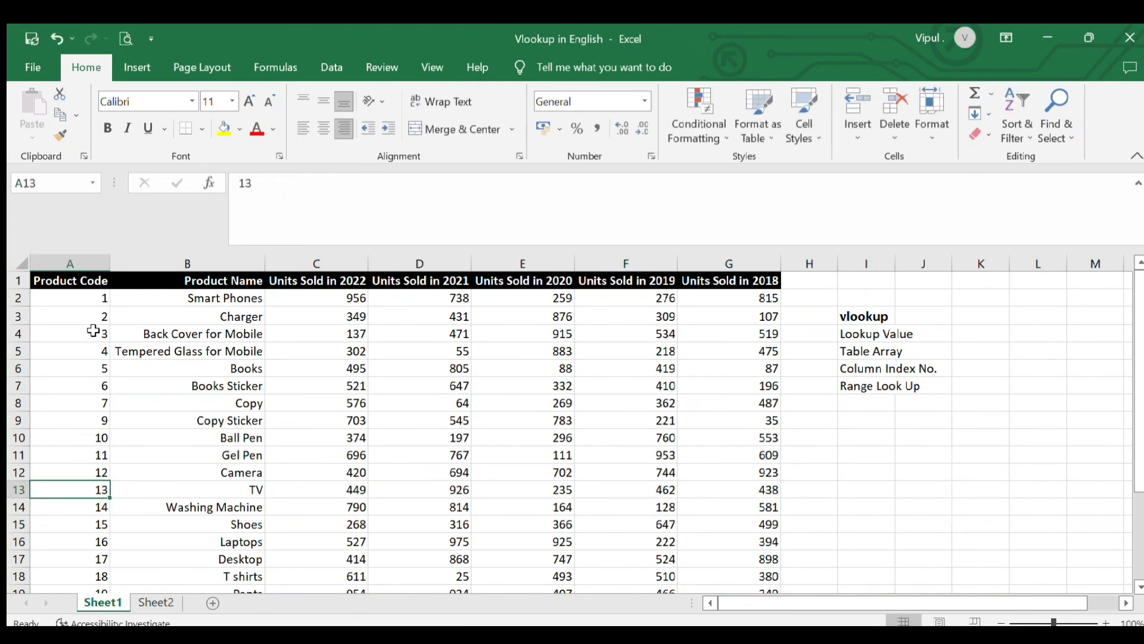
click(74, 282)
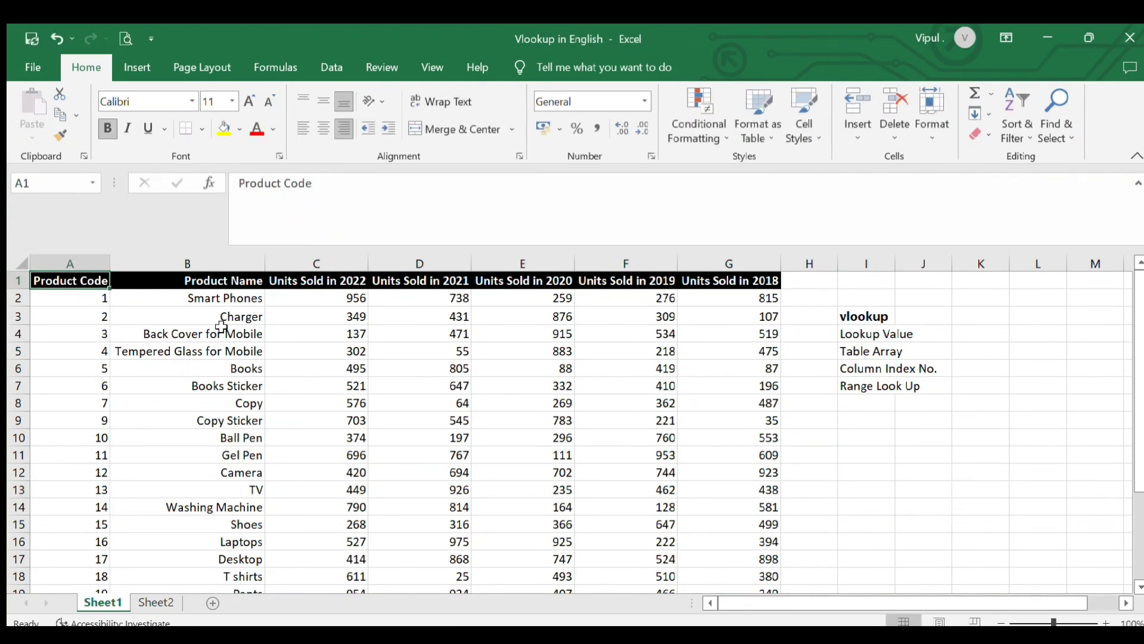
click(210, 299)
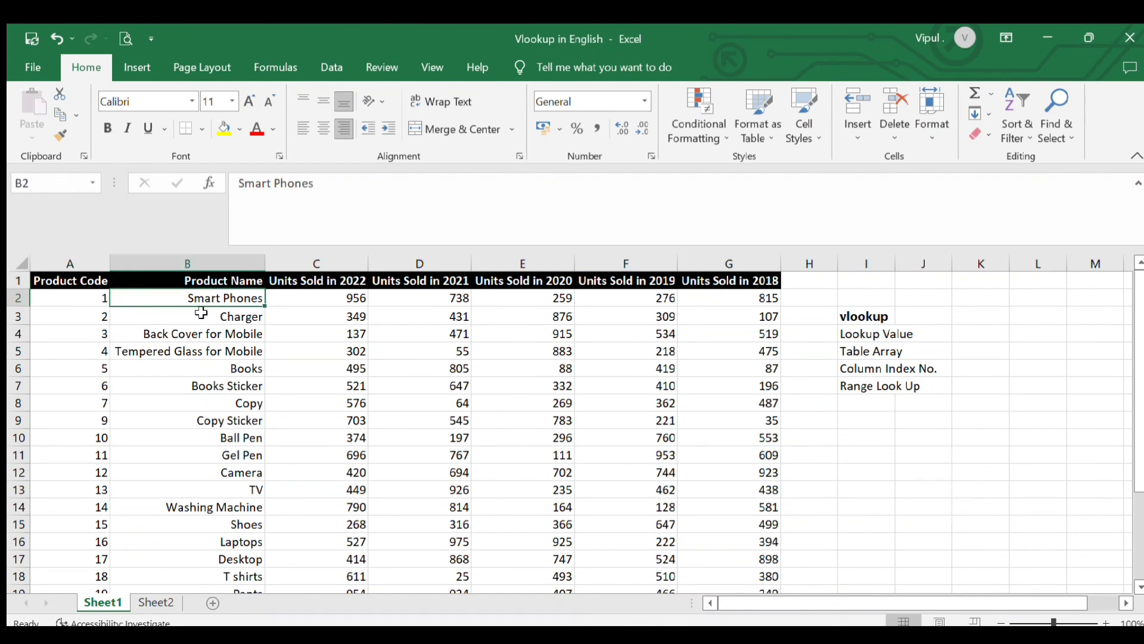
click(80, 300)
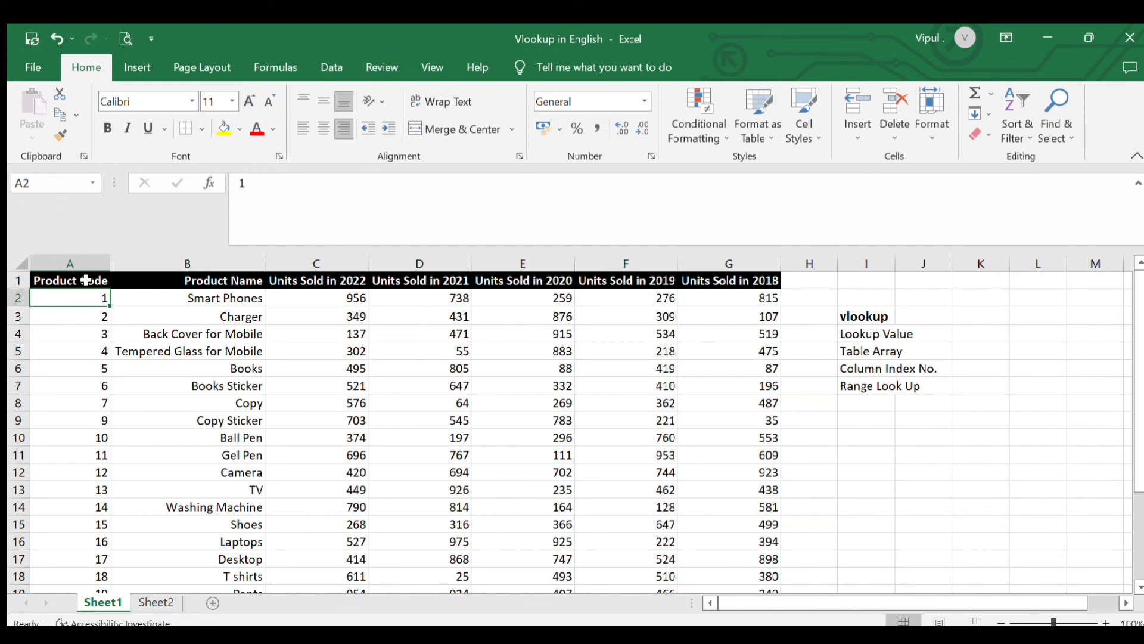
Recheck the finished formulas for product codes 3, 12 and 19 in Sheet2
click(152, 599)
click(220, 414)
click(181, 320)
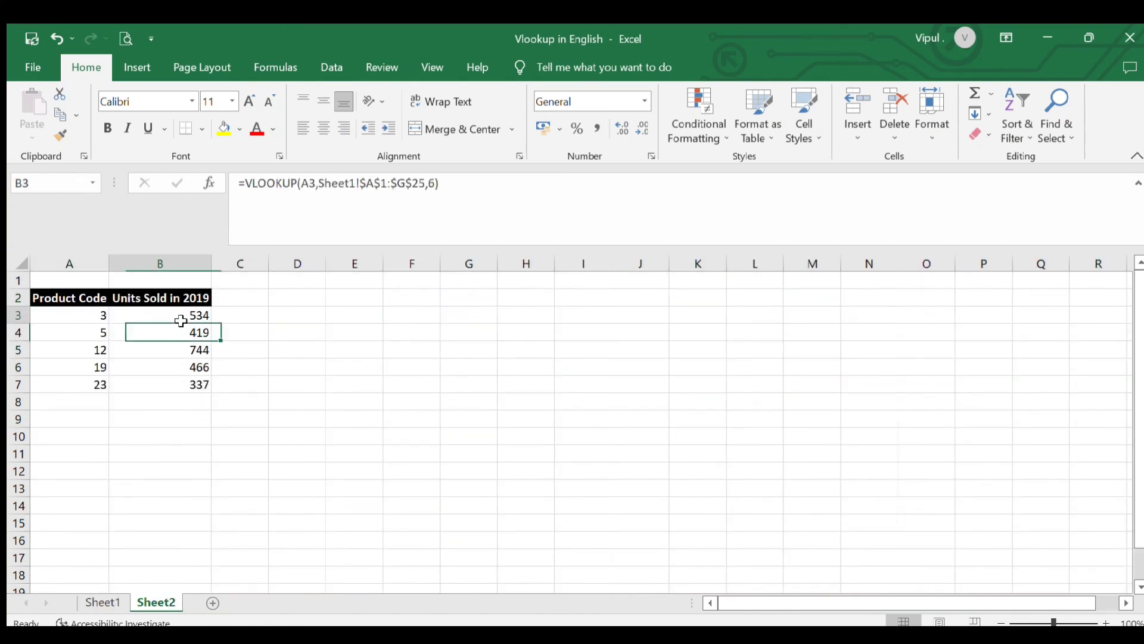
click(170, 354)
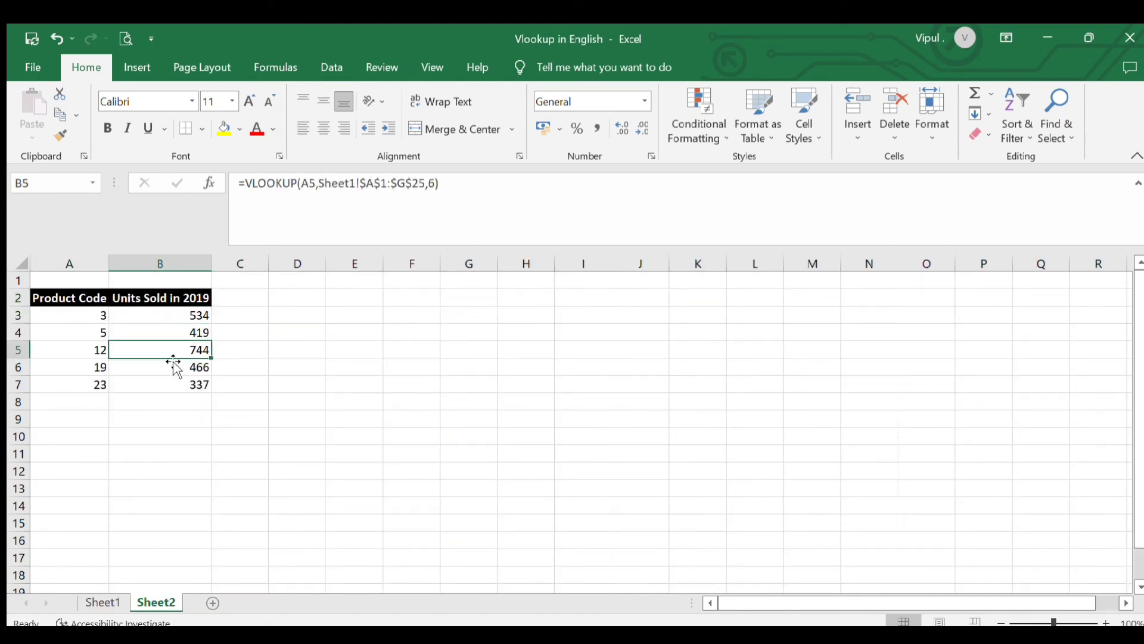
click(172, 372)
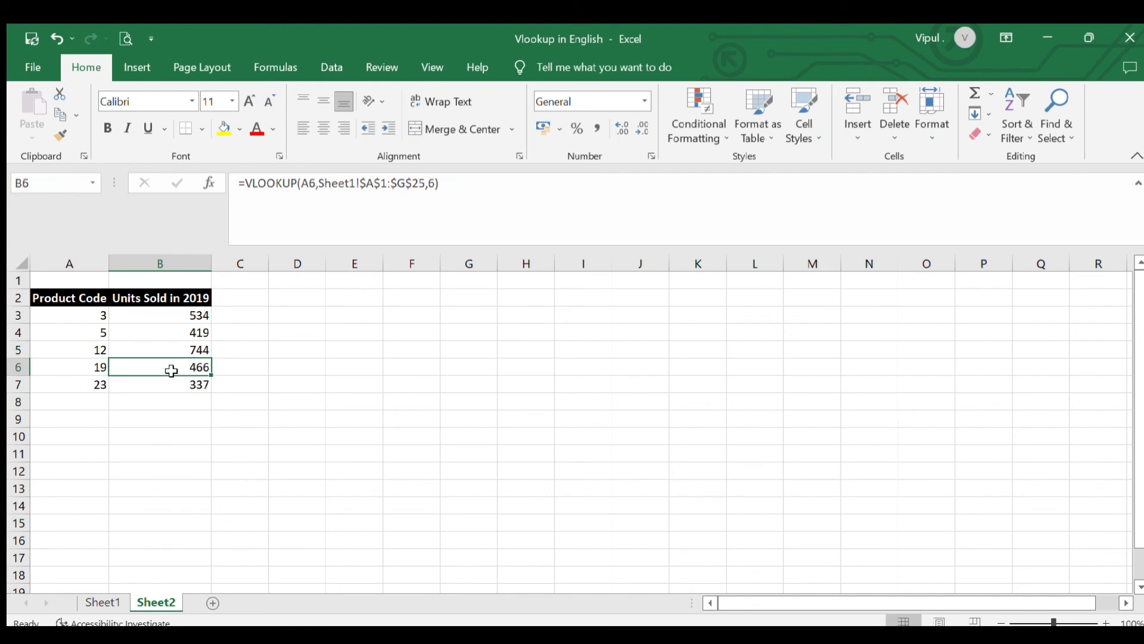